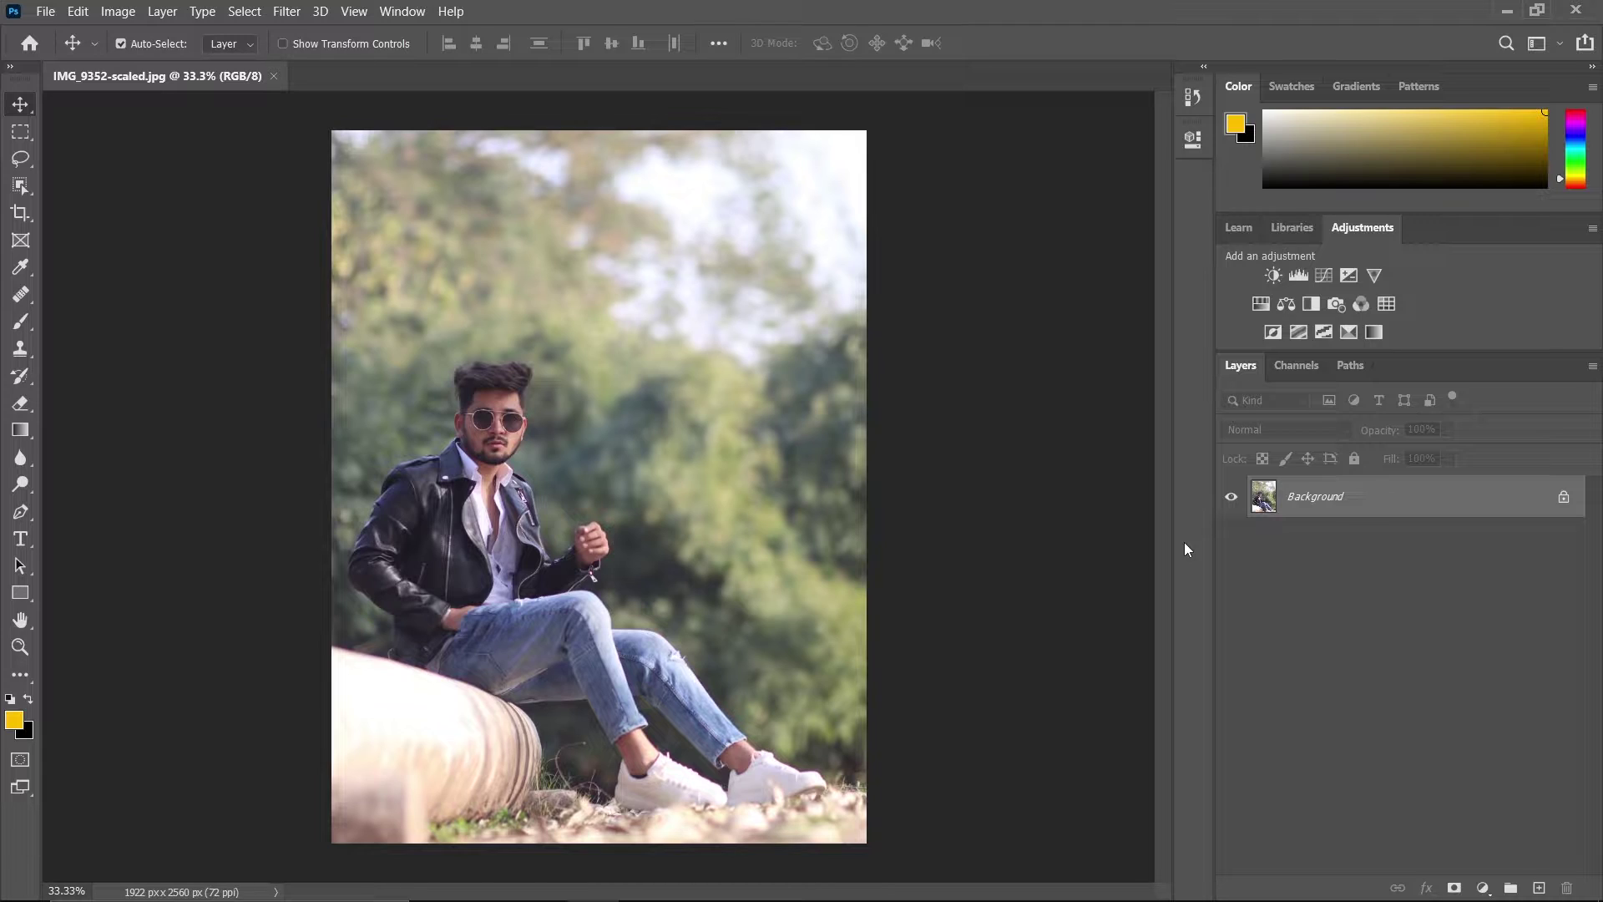
Duplicate the background layer with Ctrl+J and open the Camera Raw Filter on the copy
key("ctrl+j")
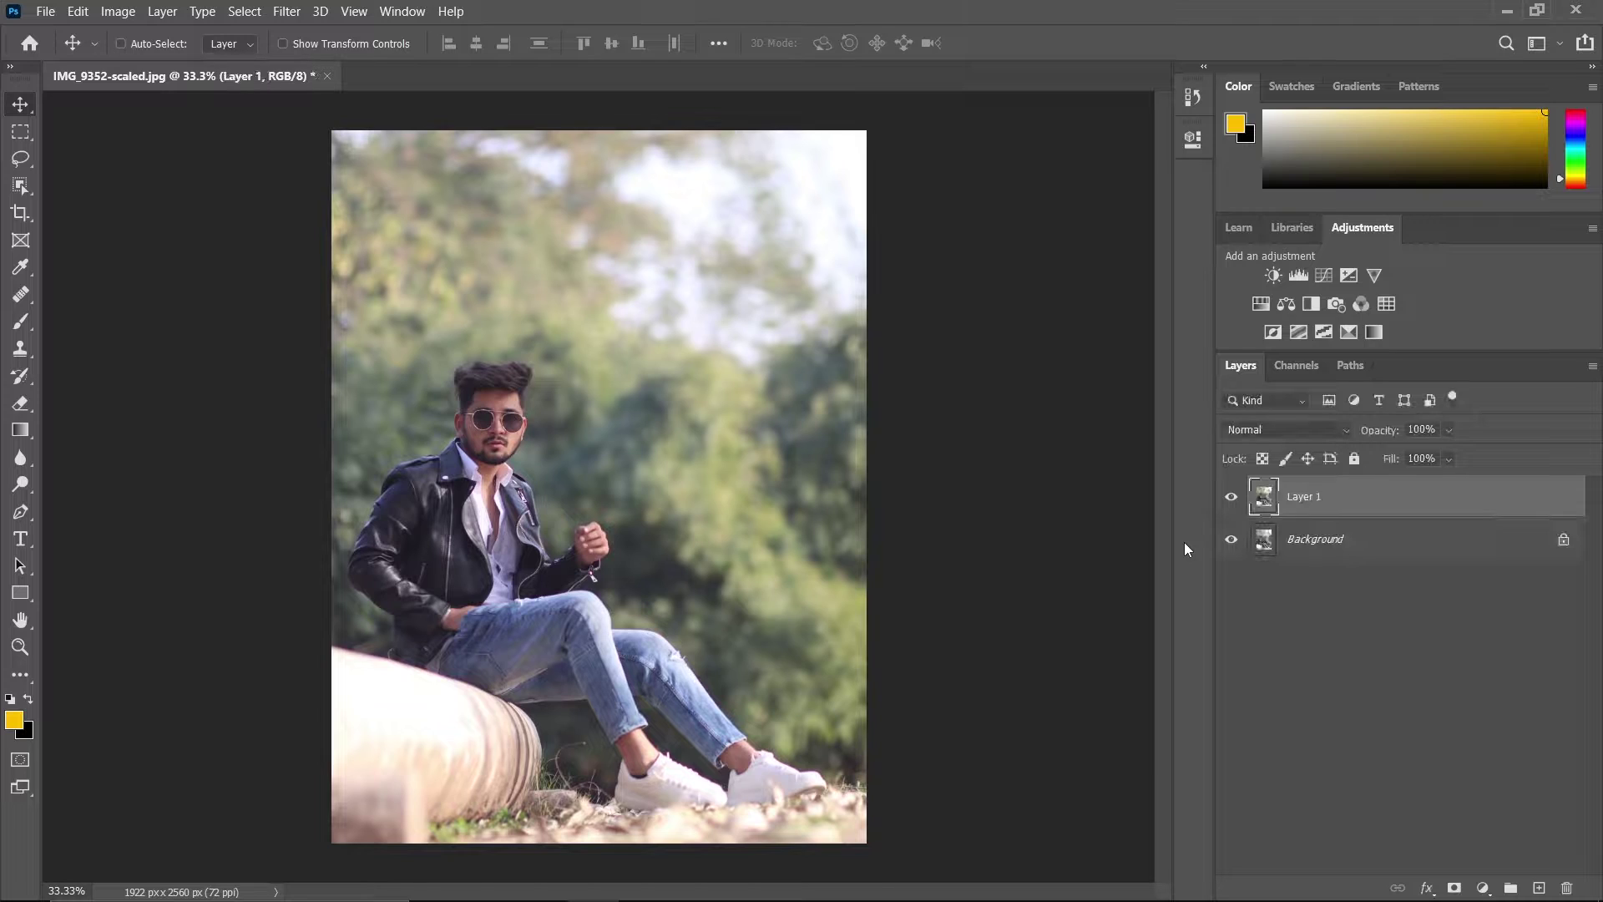
key("ctrl")
left_click(278, 12)
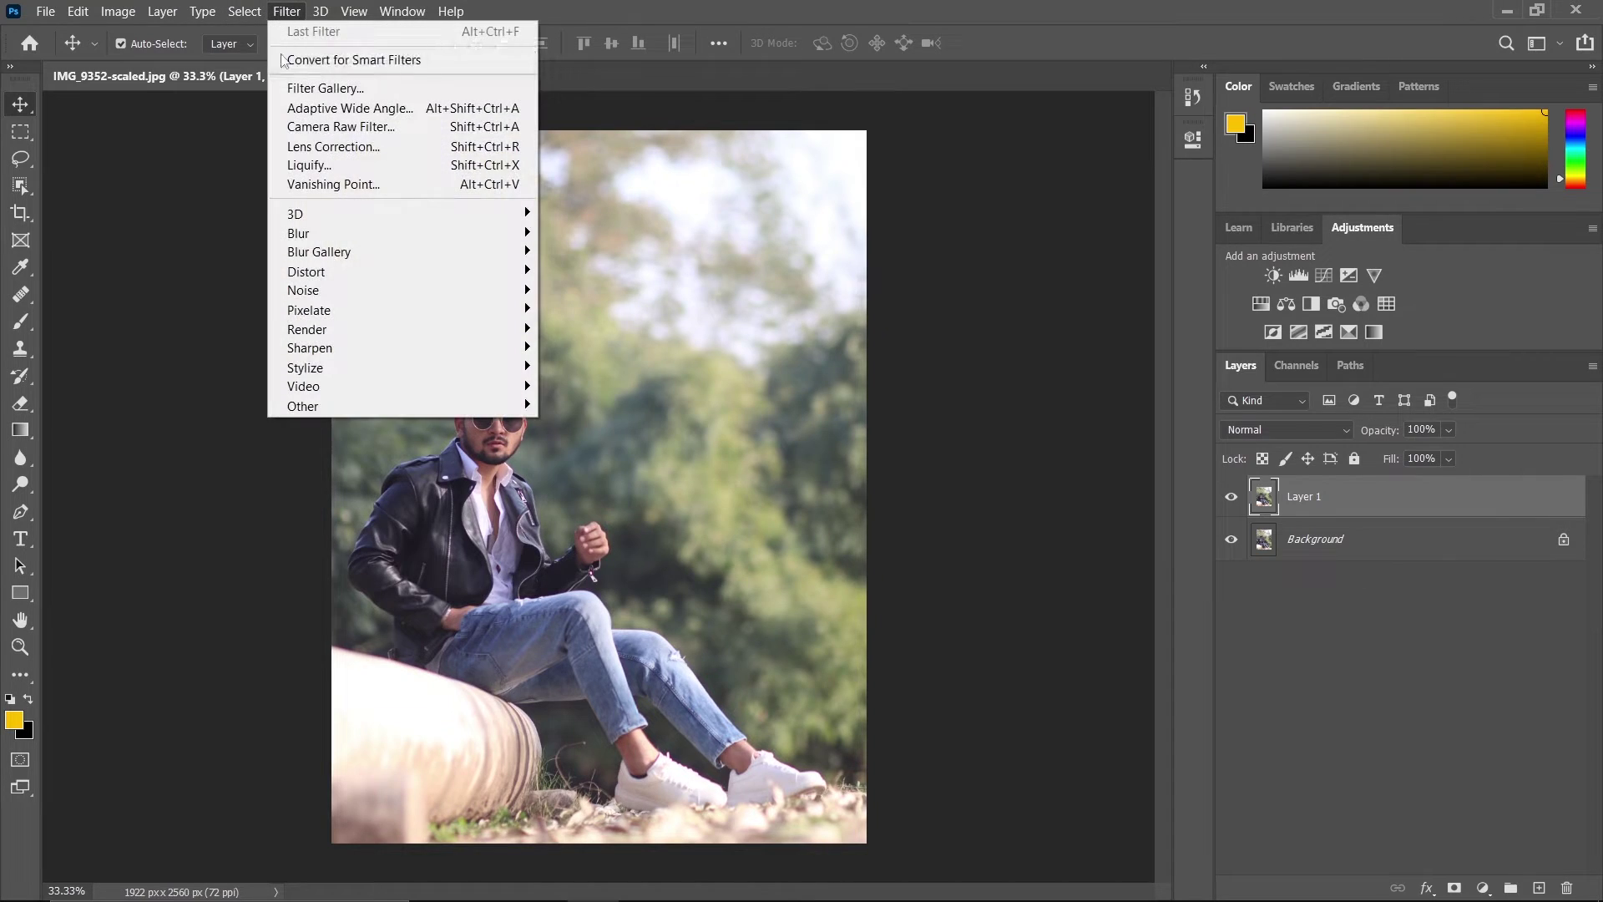
left_click(294, 134)
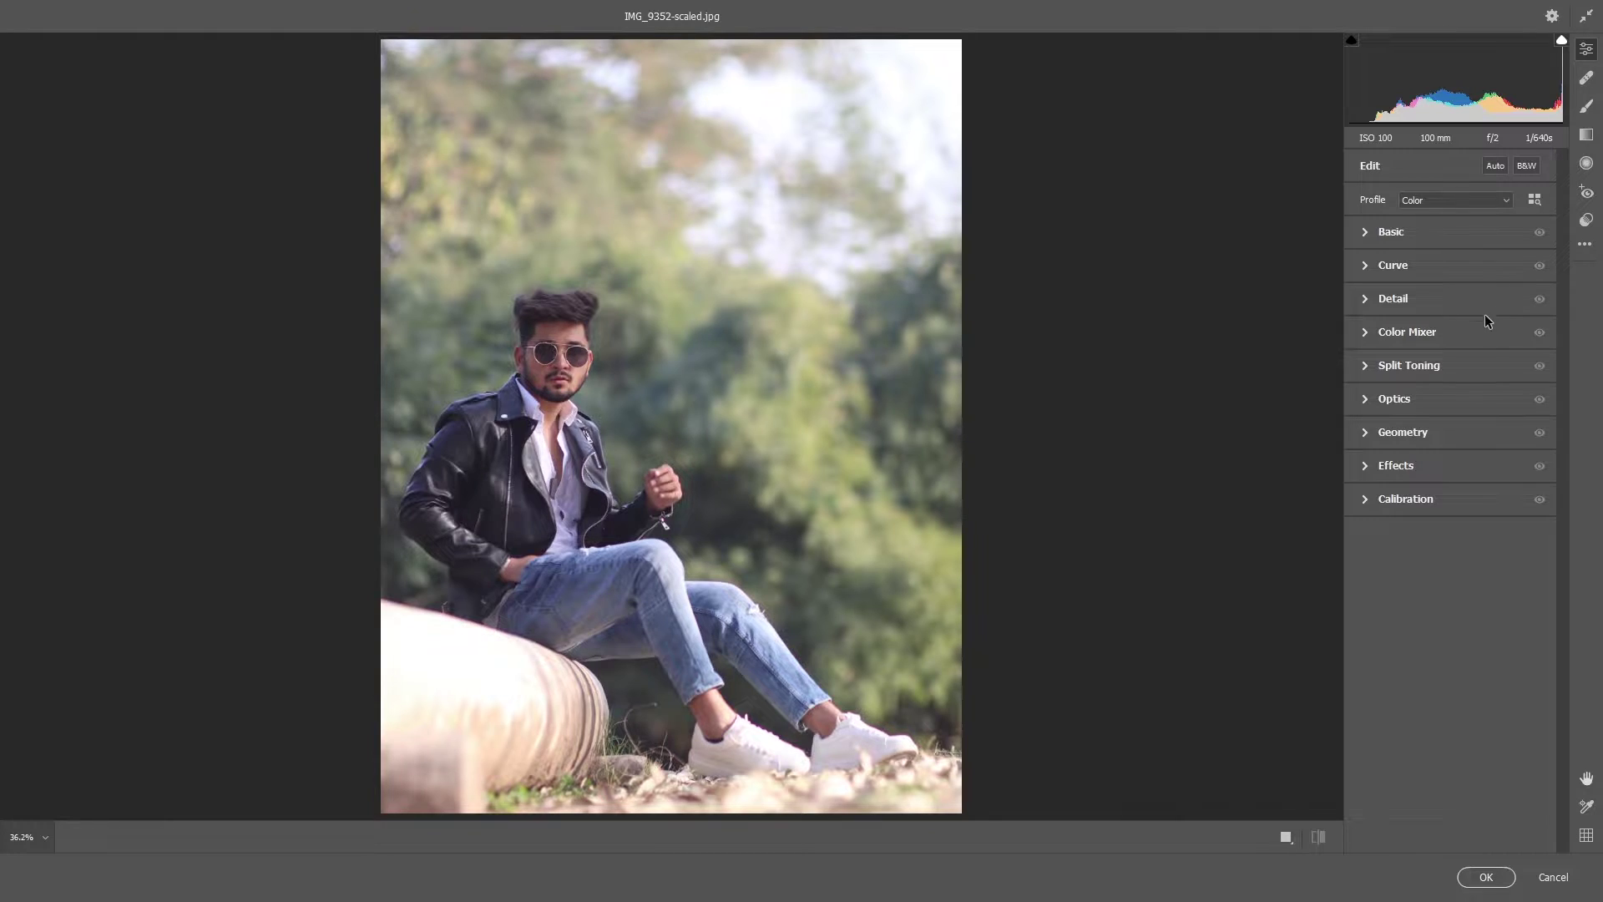
Set Color Mixer Saturation to -100 for magenta, purple, blue, cyan and green
left_click(1411, 334)
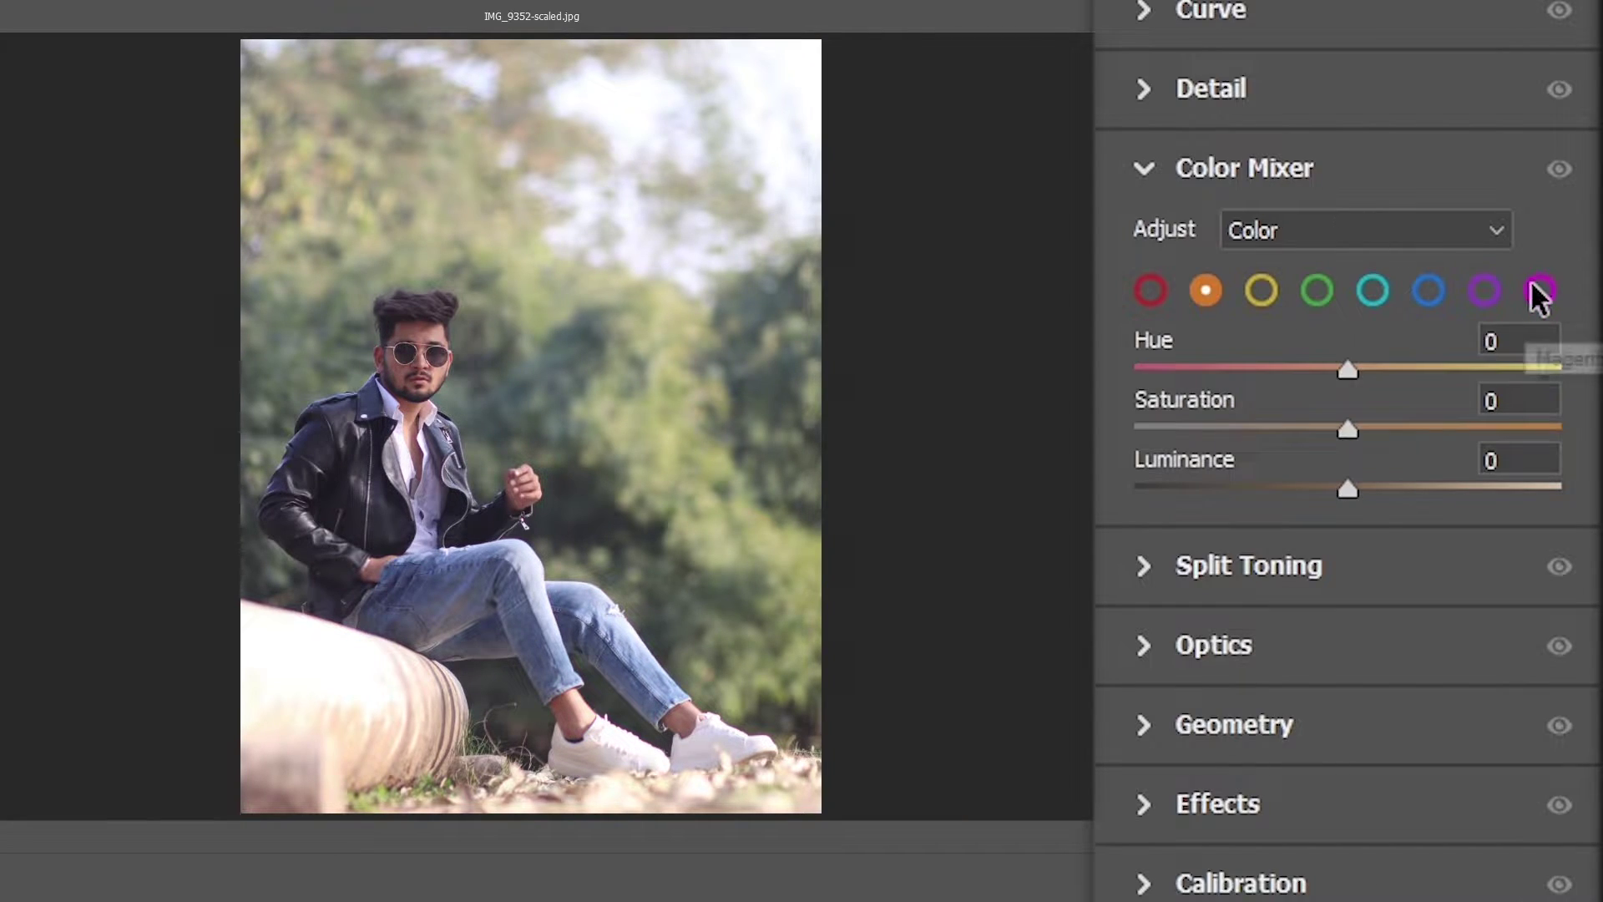
left_click(1539, 292)
left_click_drag(1352, 427, 1093, 454)
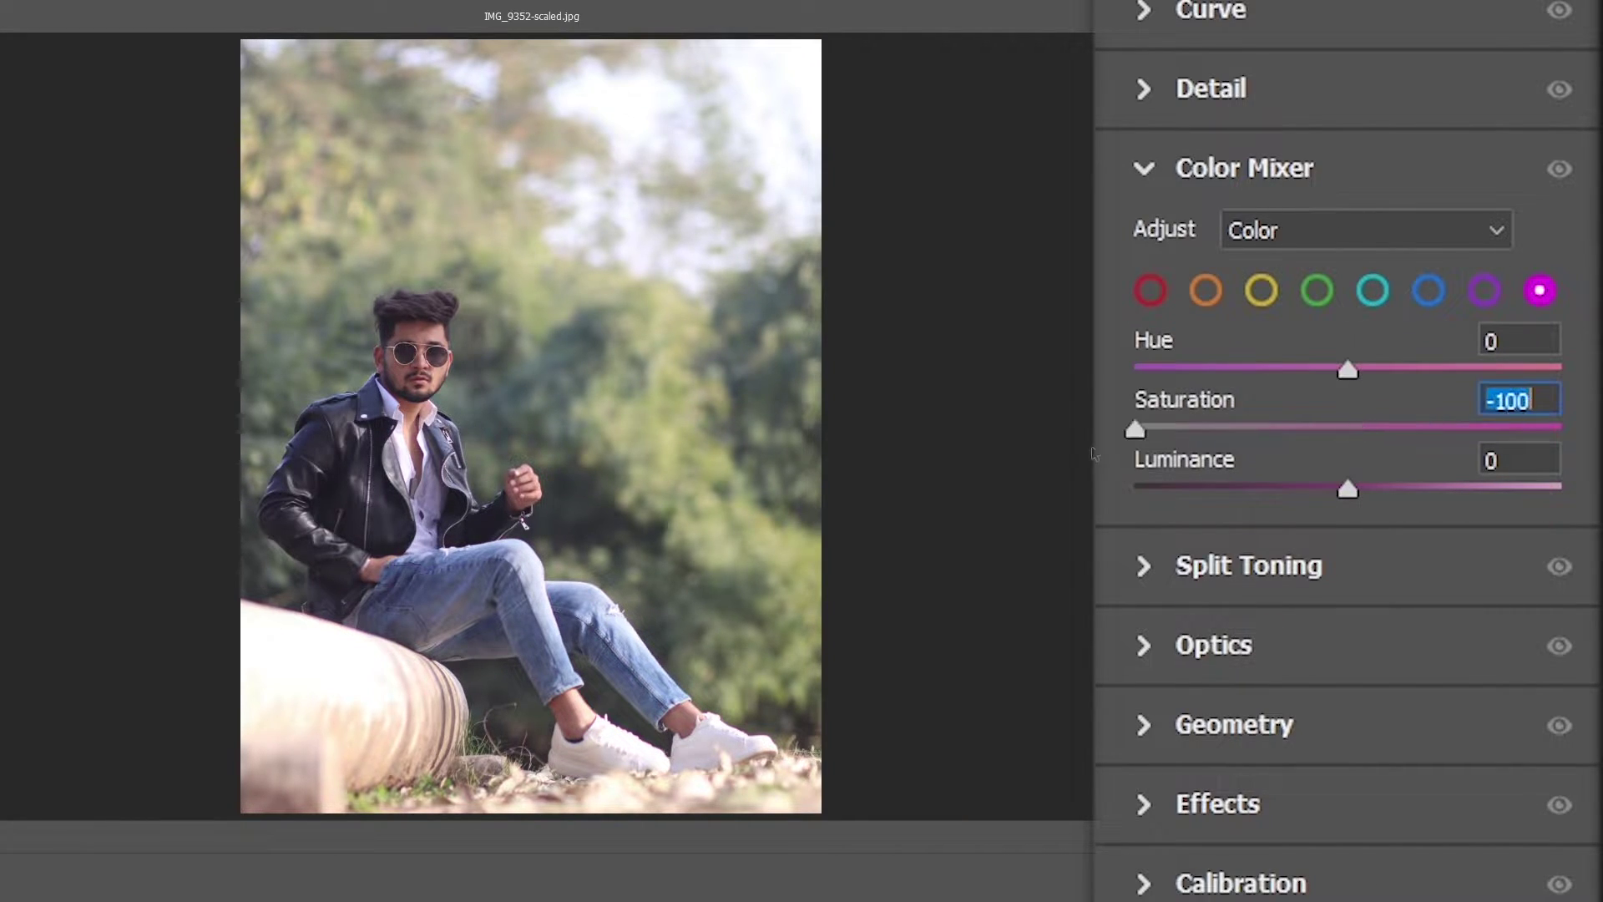
left_click(1479, 284)
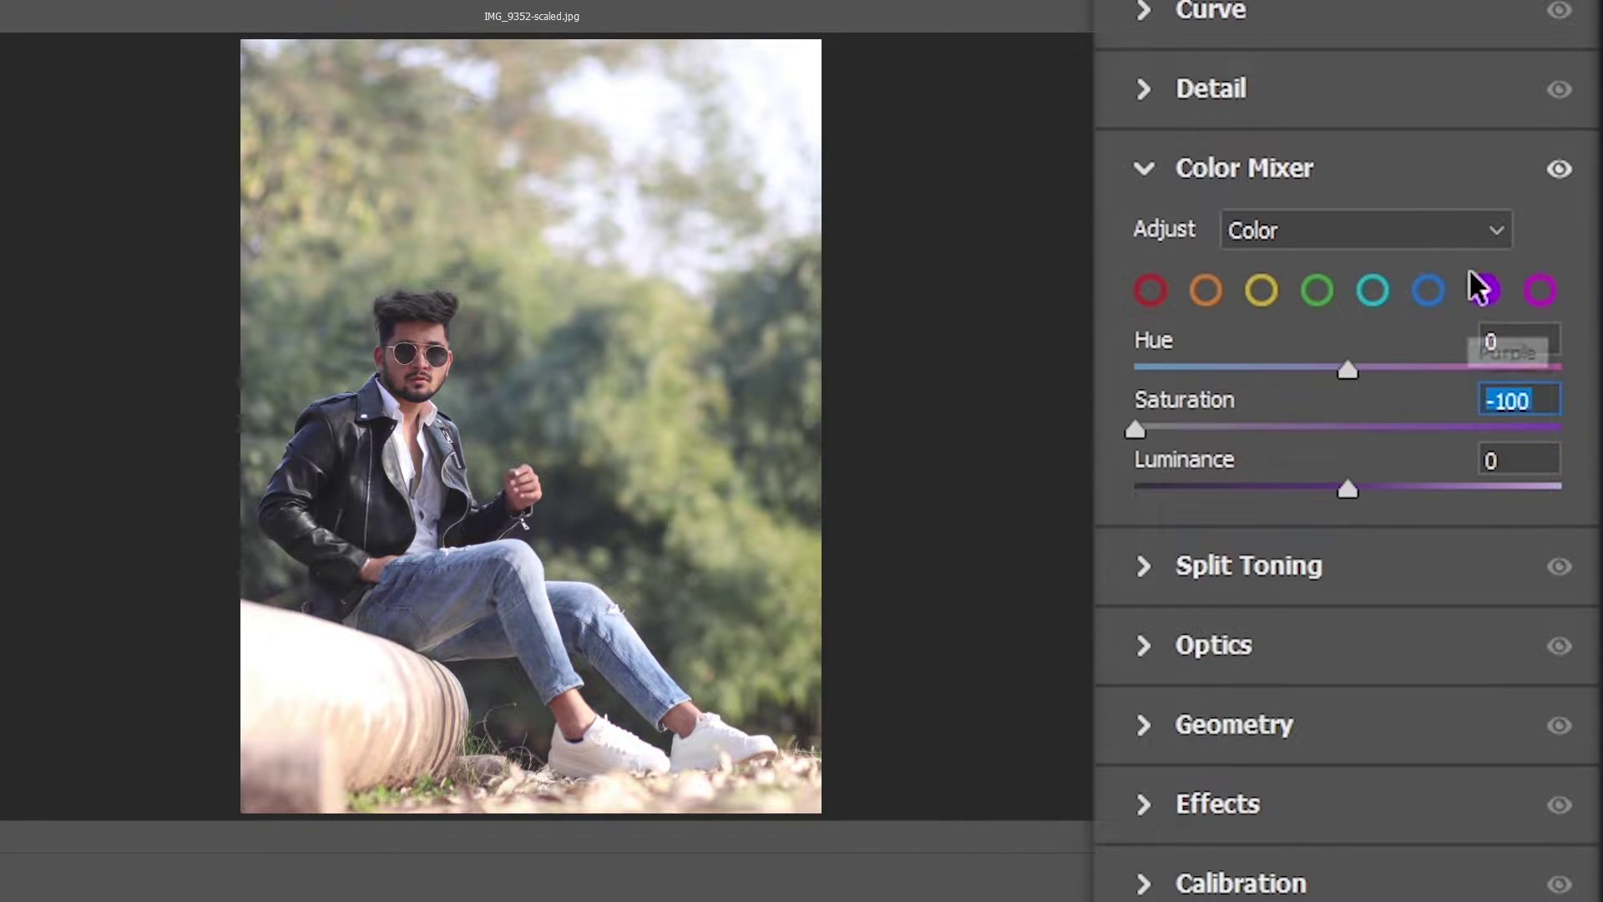
left_click(1429, 290)
left_click_drag(1342, 429, 1110, 432)
left_click(1372, 290)
left_click_drag(1341, 429, 1110, 432)
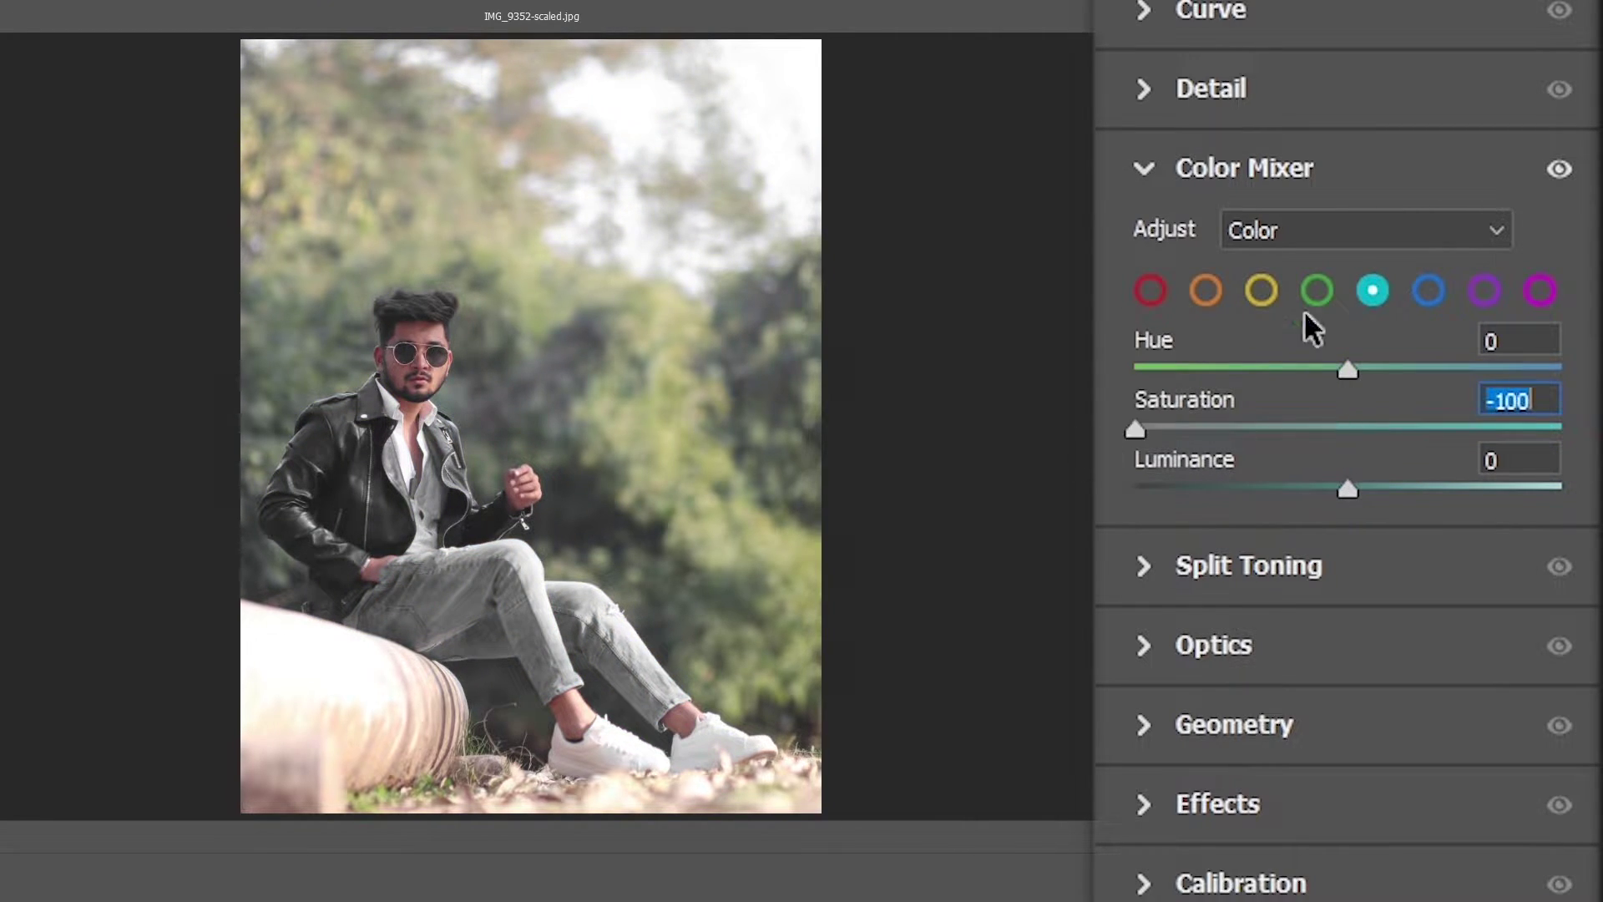
left_click(1316, 290)
left_click_drag(1341, 429, 1082, 442)
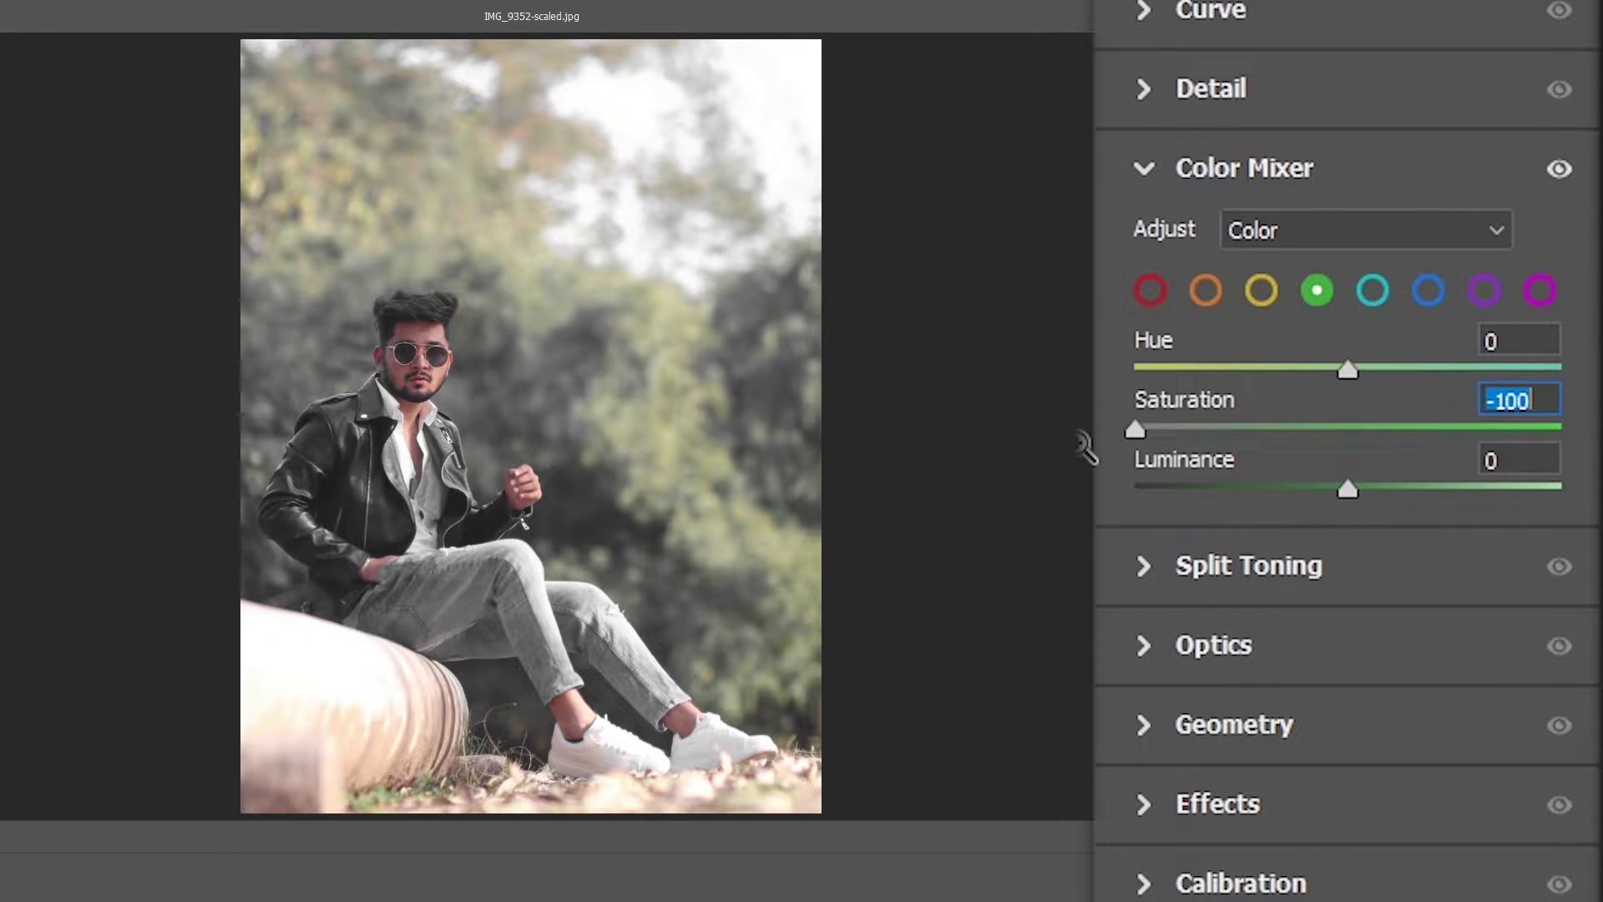
Set the yellows to Hue -60 and Saturation -71, and expand Split Toning
left_click(1264, 286)
mouse_move(1341, 365)
left_mouse_down()
mouse_move(1184, 372)
mouse_move(1216, 376)
left_mouse_up()
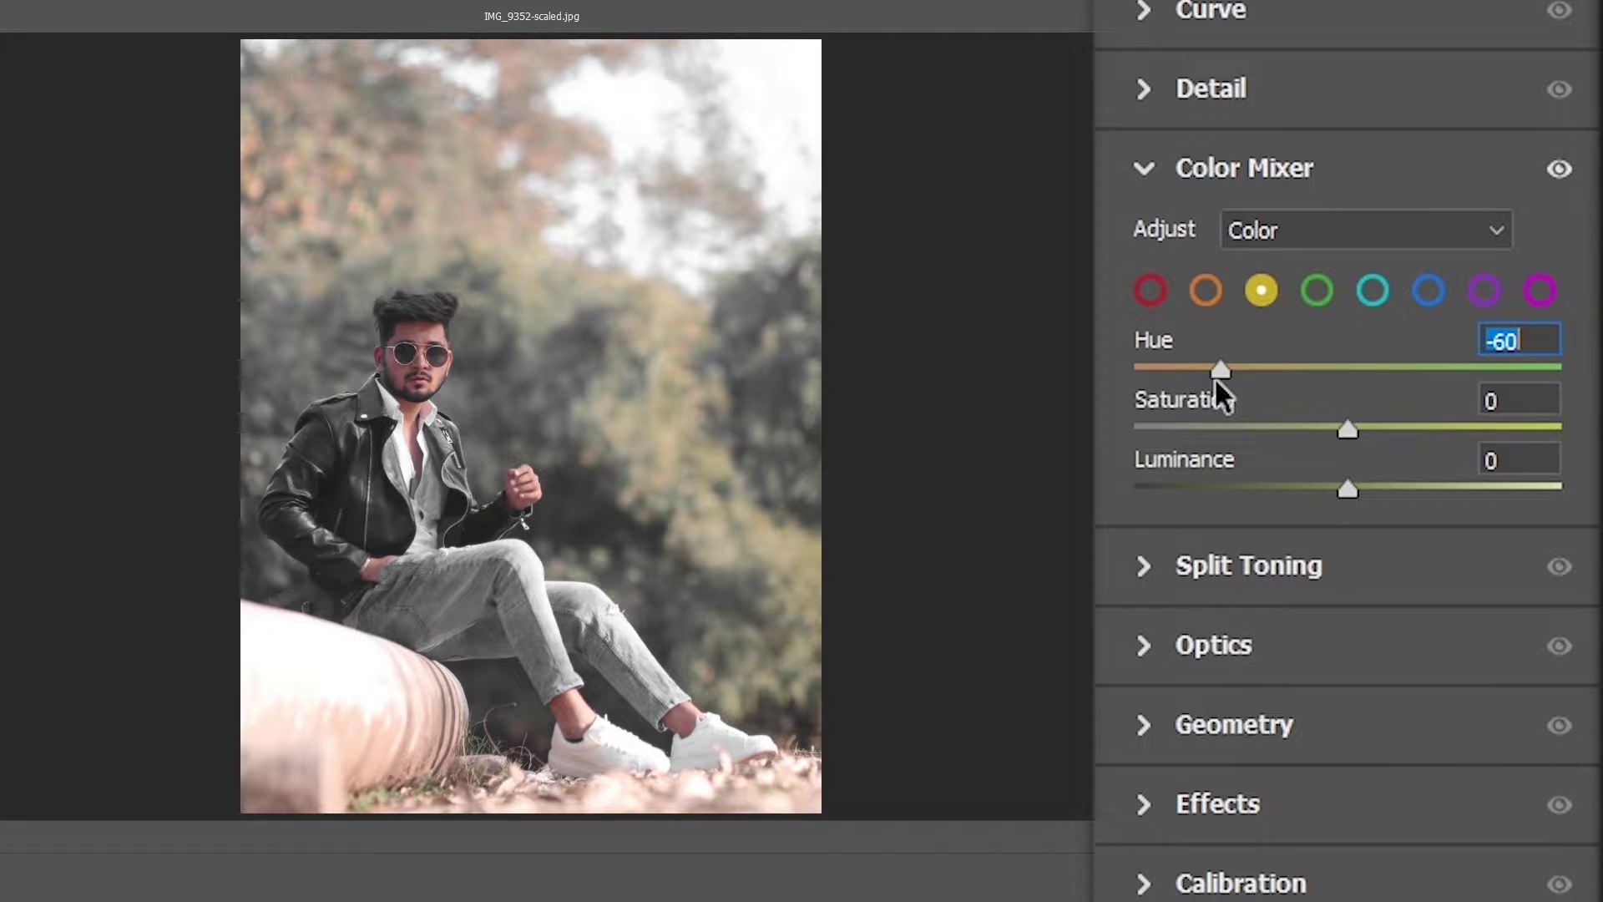
mouse_move(1334, 425)
left_mouse_down()
mouse_move(1202, 427)
mouse_move(1180, 433)
mouse_move(1188, 448)
left_mouse_up()
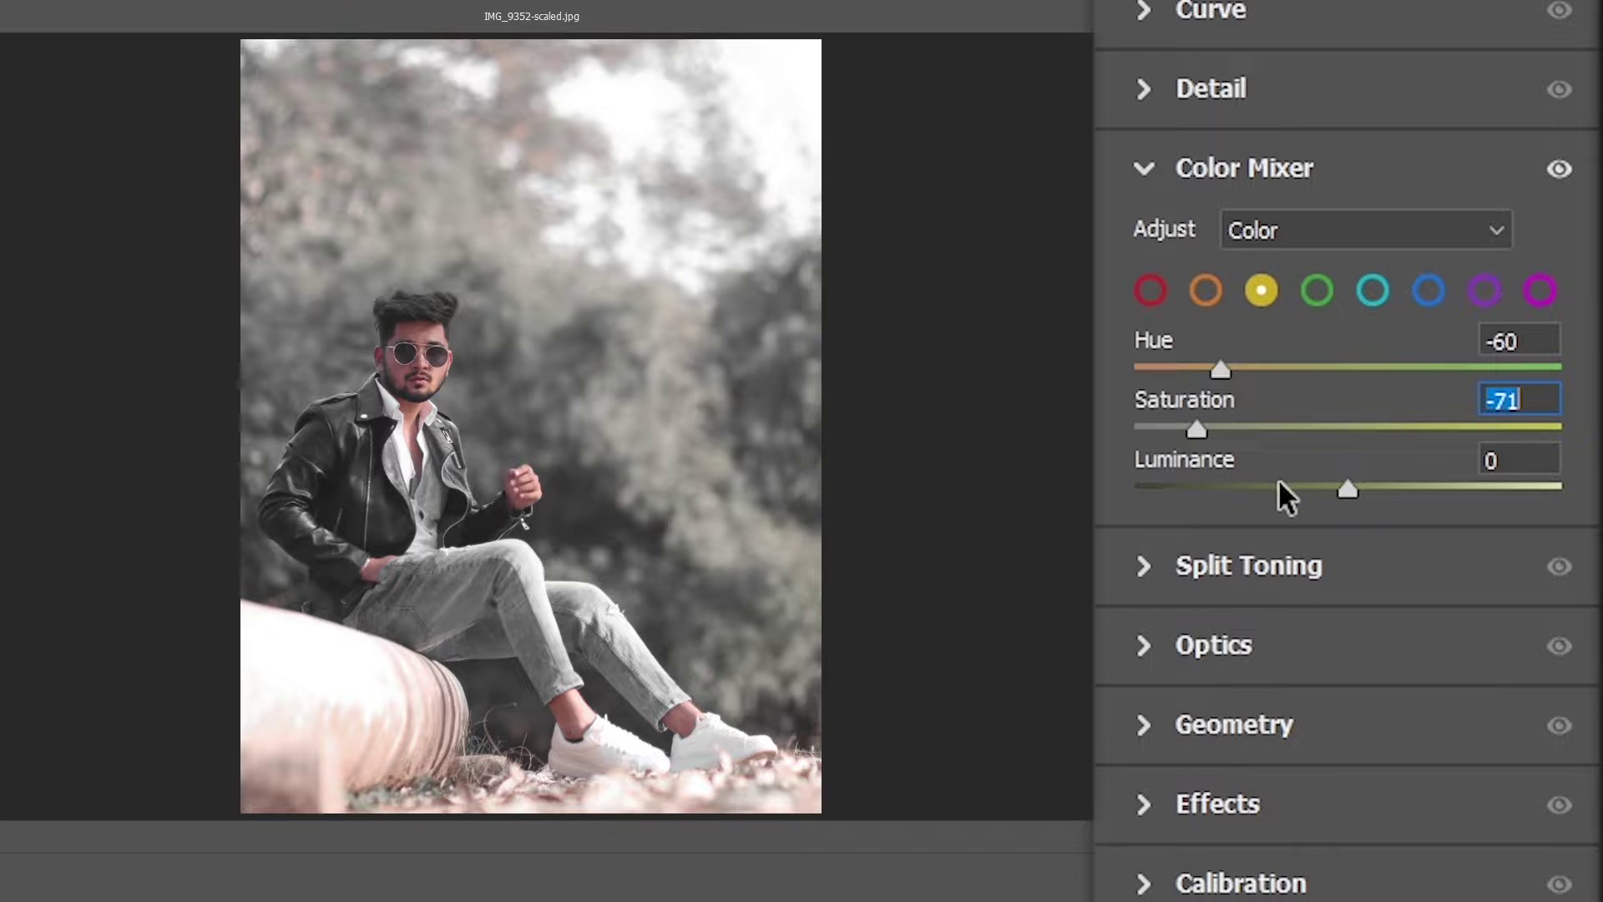
left_click(1163, 589)
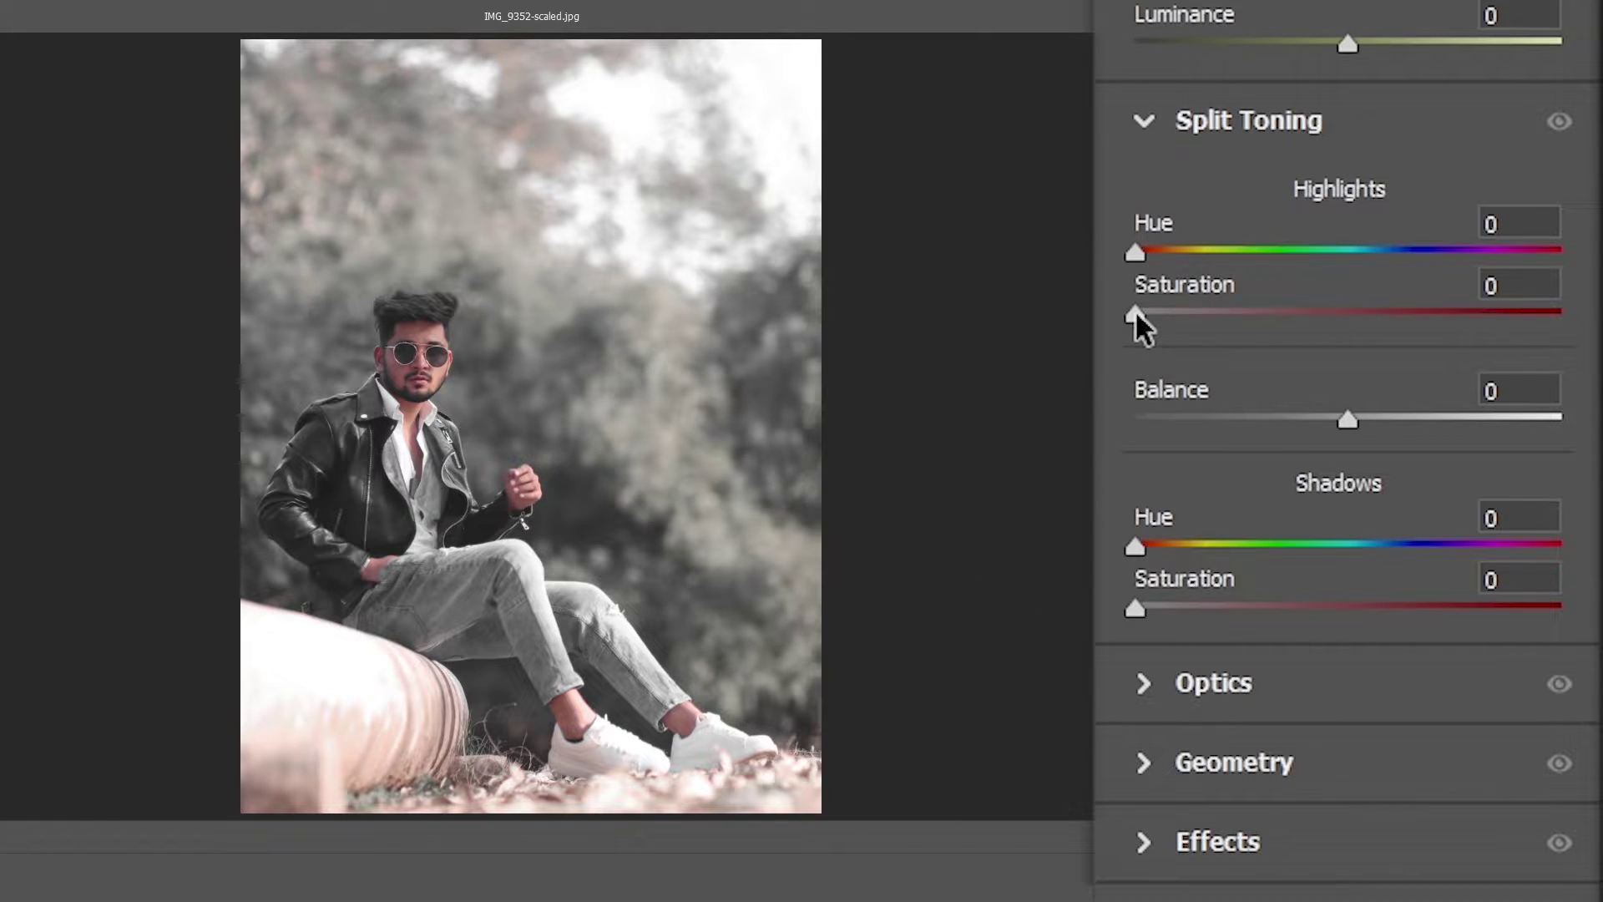
Give highlights hue 141, saturation 10 and shadows hue 66, saturation 5 in Split Toning
mouse_move(1134, 313)
left_mouse_down()
mouse_move(1197, 314)
mouse_move(1179, 314)
left_mouse_up()
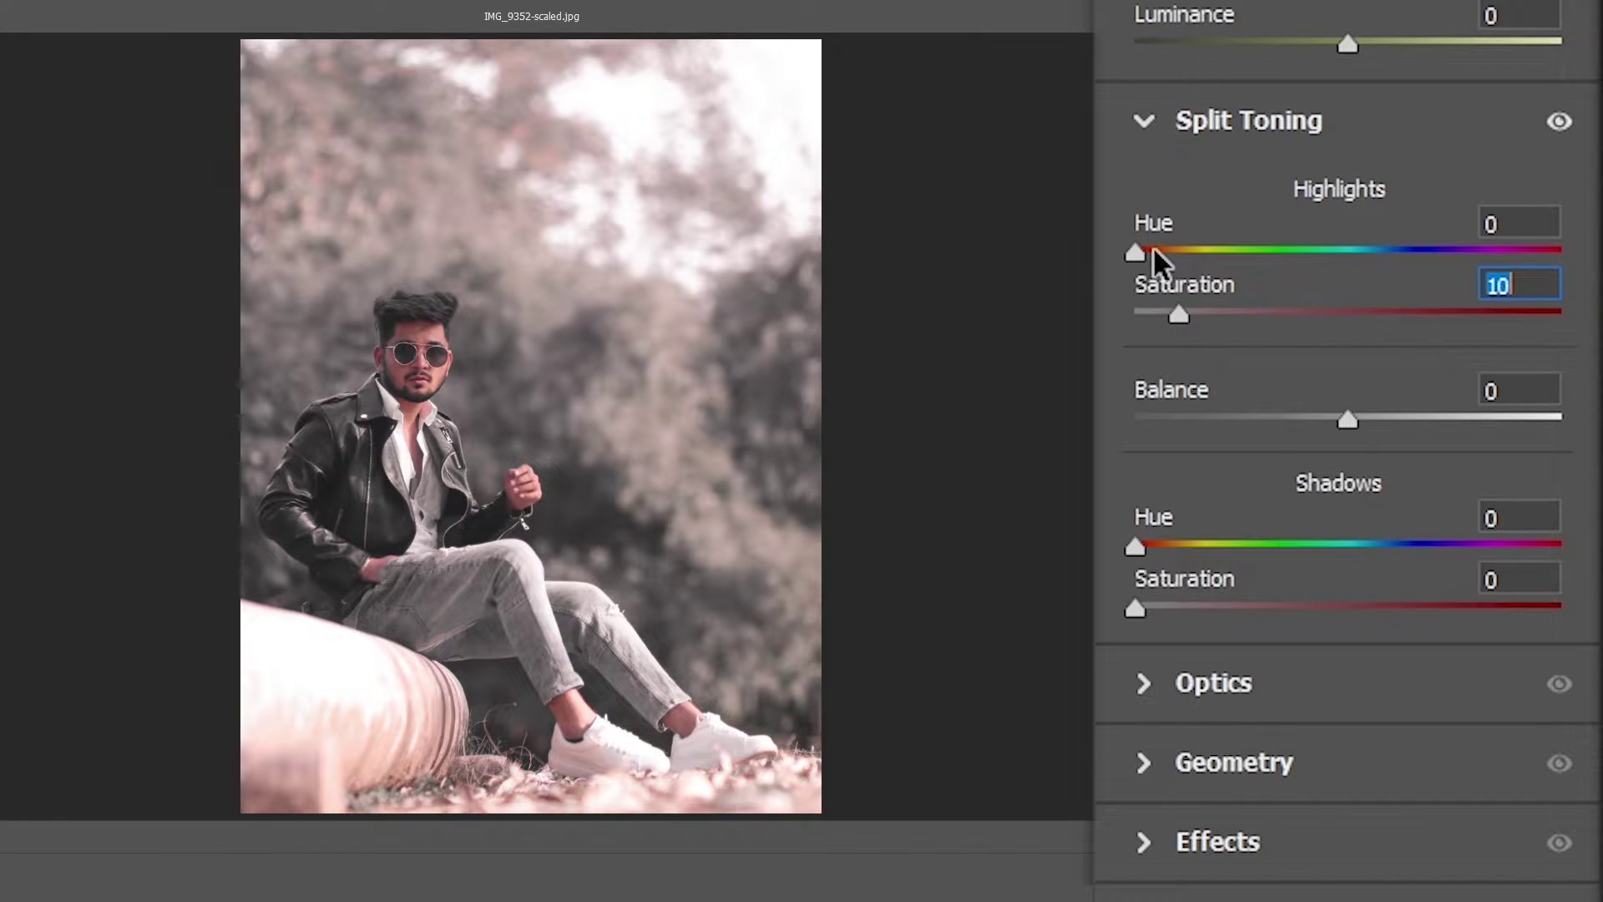
left_click_drag(1140, 249, 1307, 253)
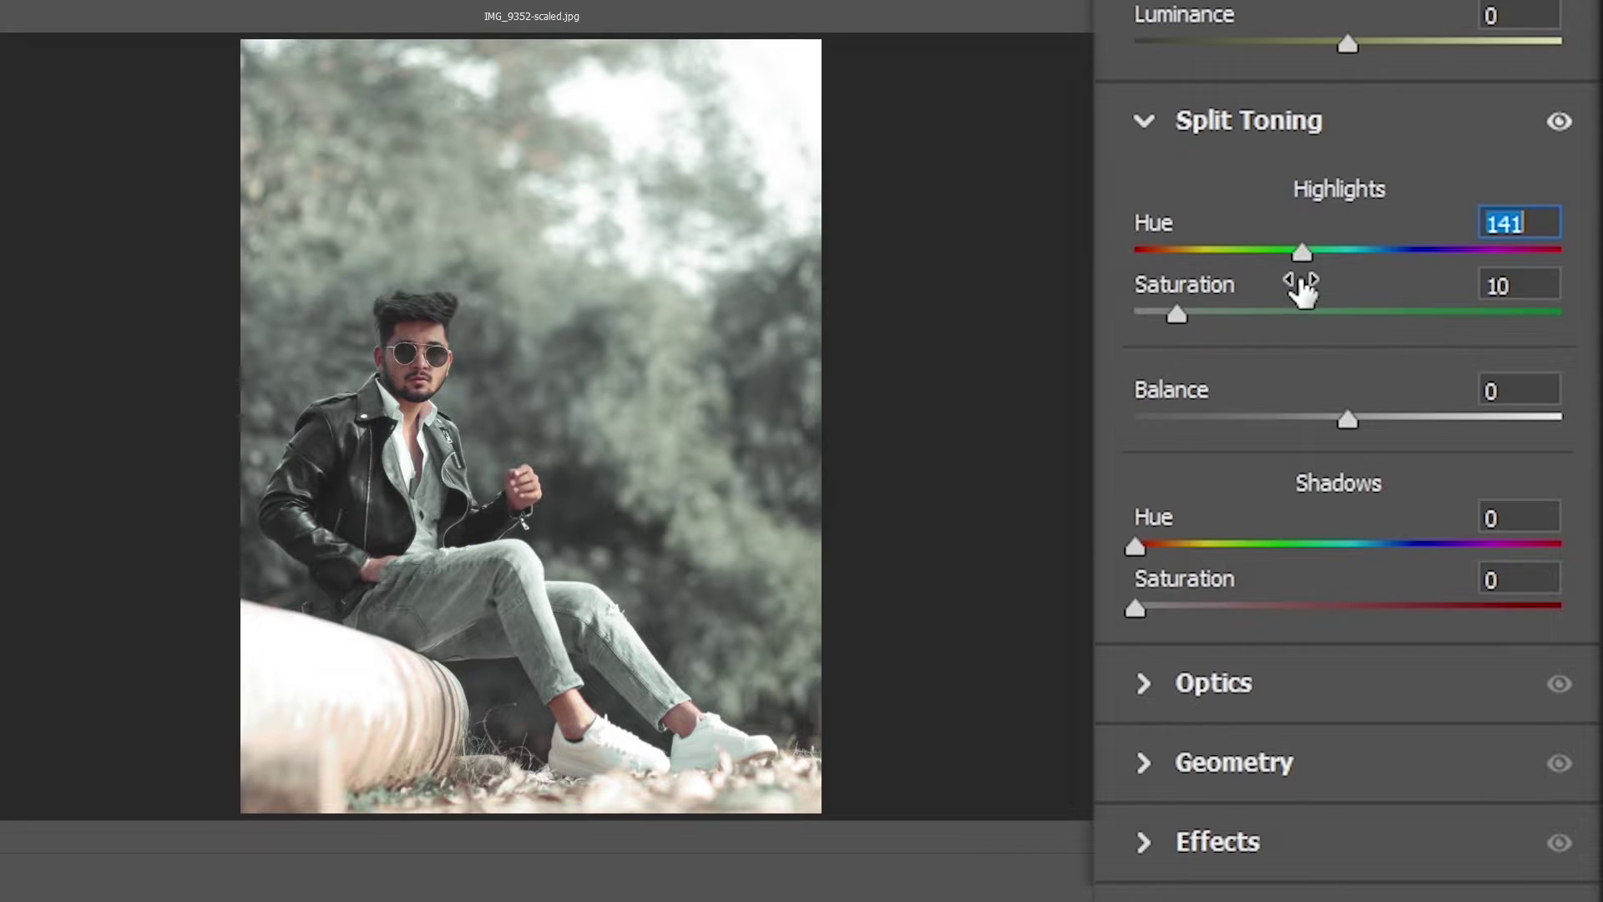
left_click(1134, 605)
mouse_move(1135, 604)
left_mouse_down()
mouse_move(1174, 606)
mouse_move(1156, 607)
left_mouse_up()
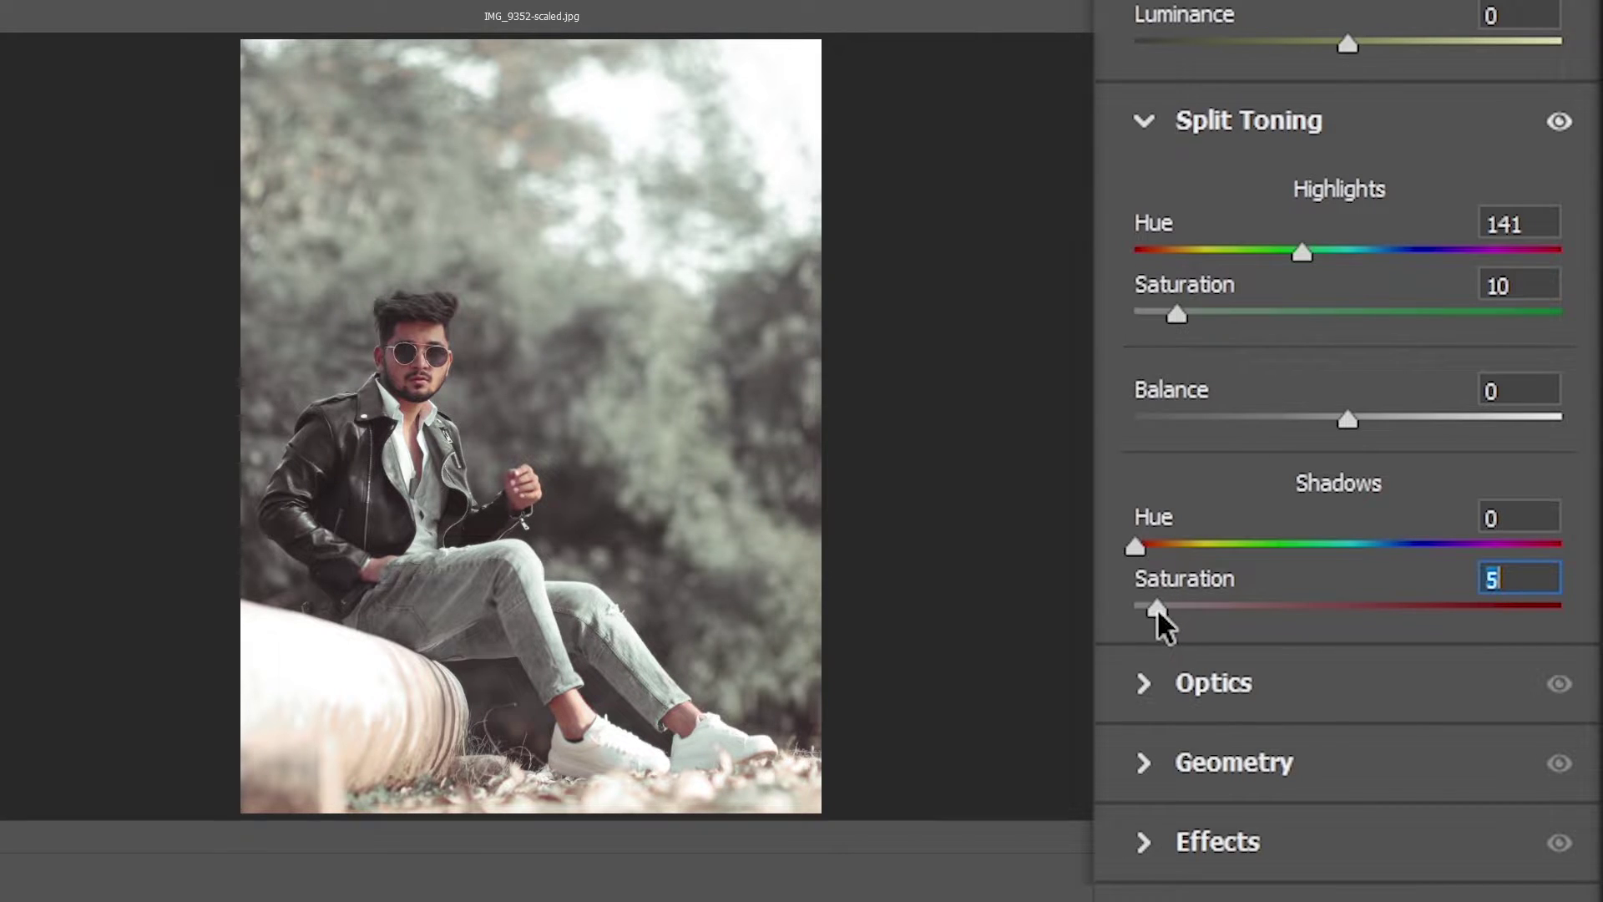
mouse_move(1137, 539)
left_mouse_down()
mouse_move(1239, 537)
mouse_move(1215, 541)
left_mouse_up()
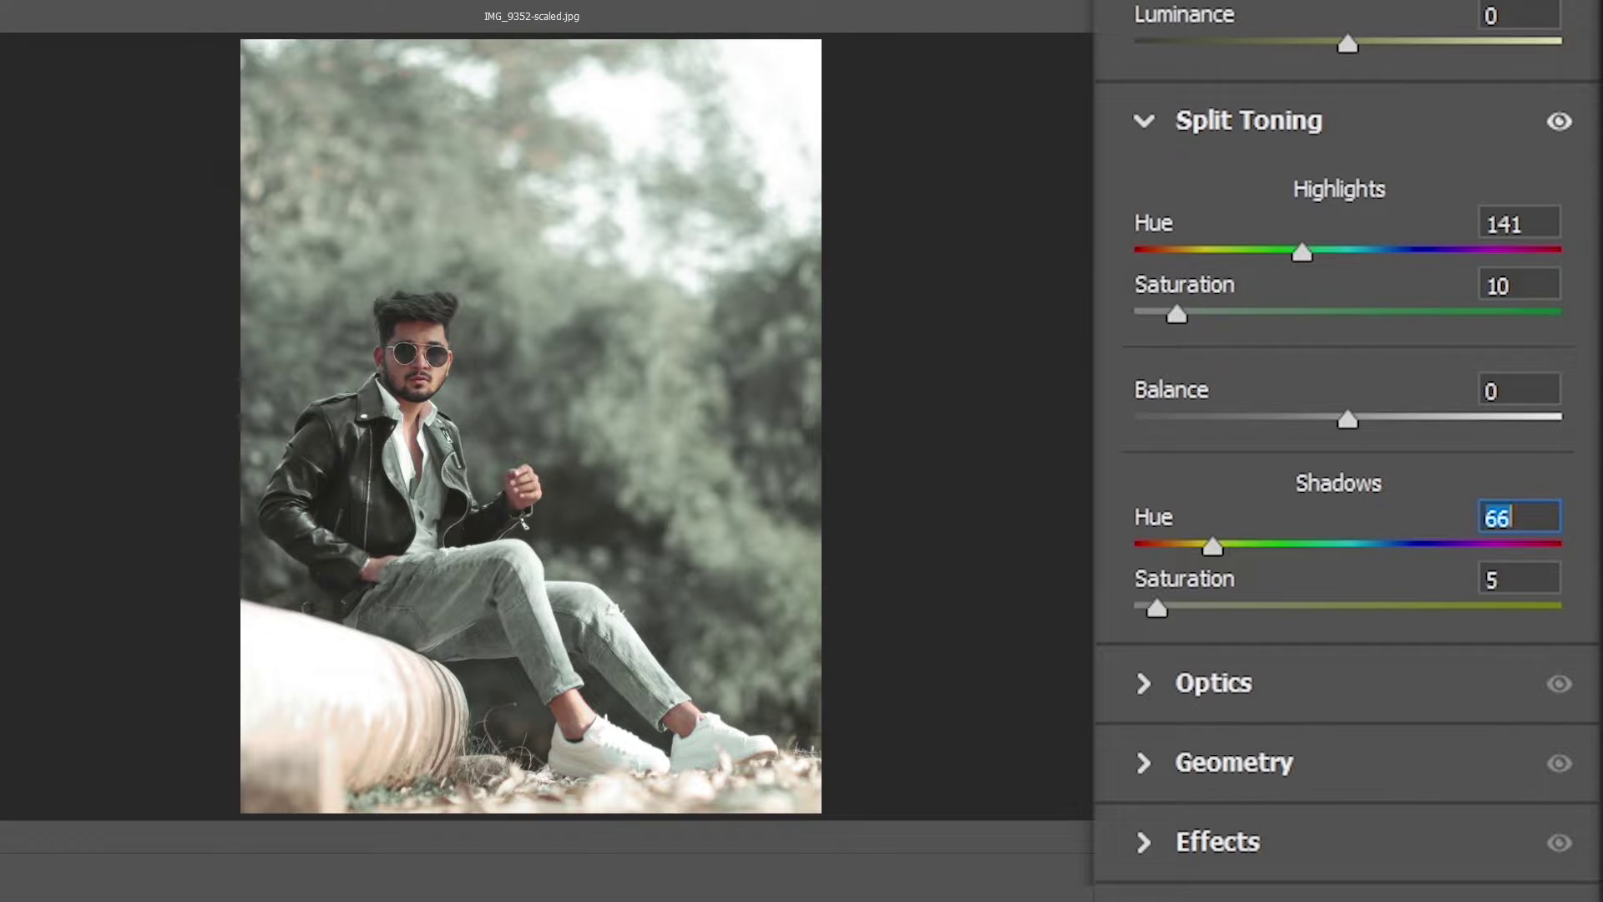
scroll(1144, 201, "up", 5)
scroll(1142, 334, "up", 3)
Collapse Color Mixer and Split Toning and bring up the Curve panel's Red channel
left_click(1150, 428)
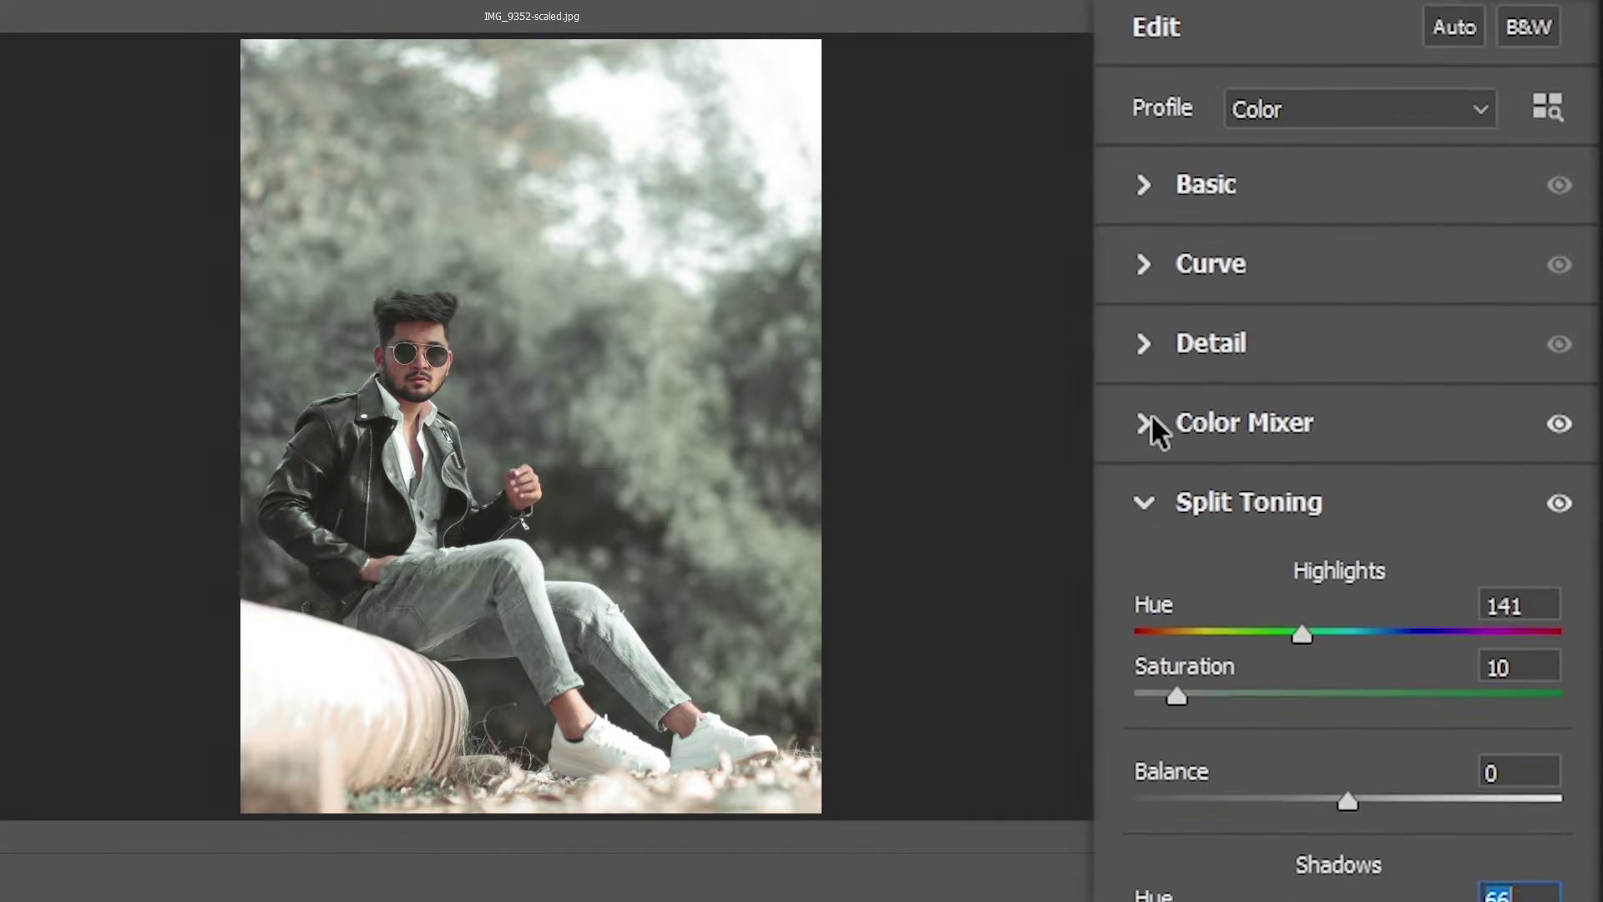
left_click(1149, 461)
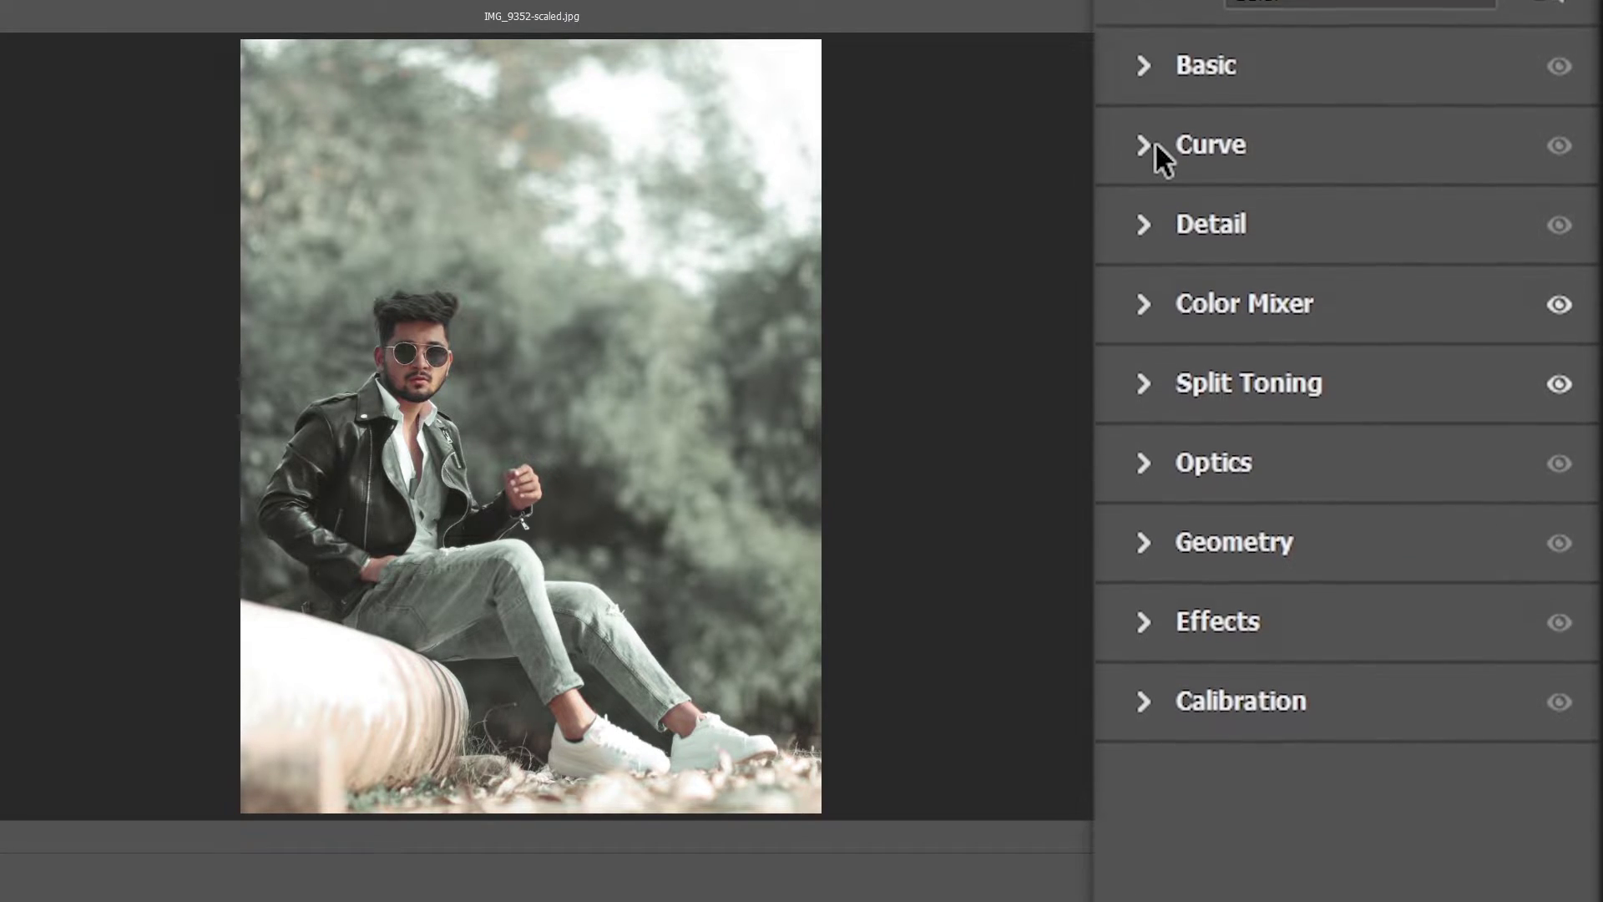
left_click(1155, 132)
mouse_move(1346, 453)
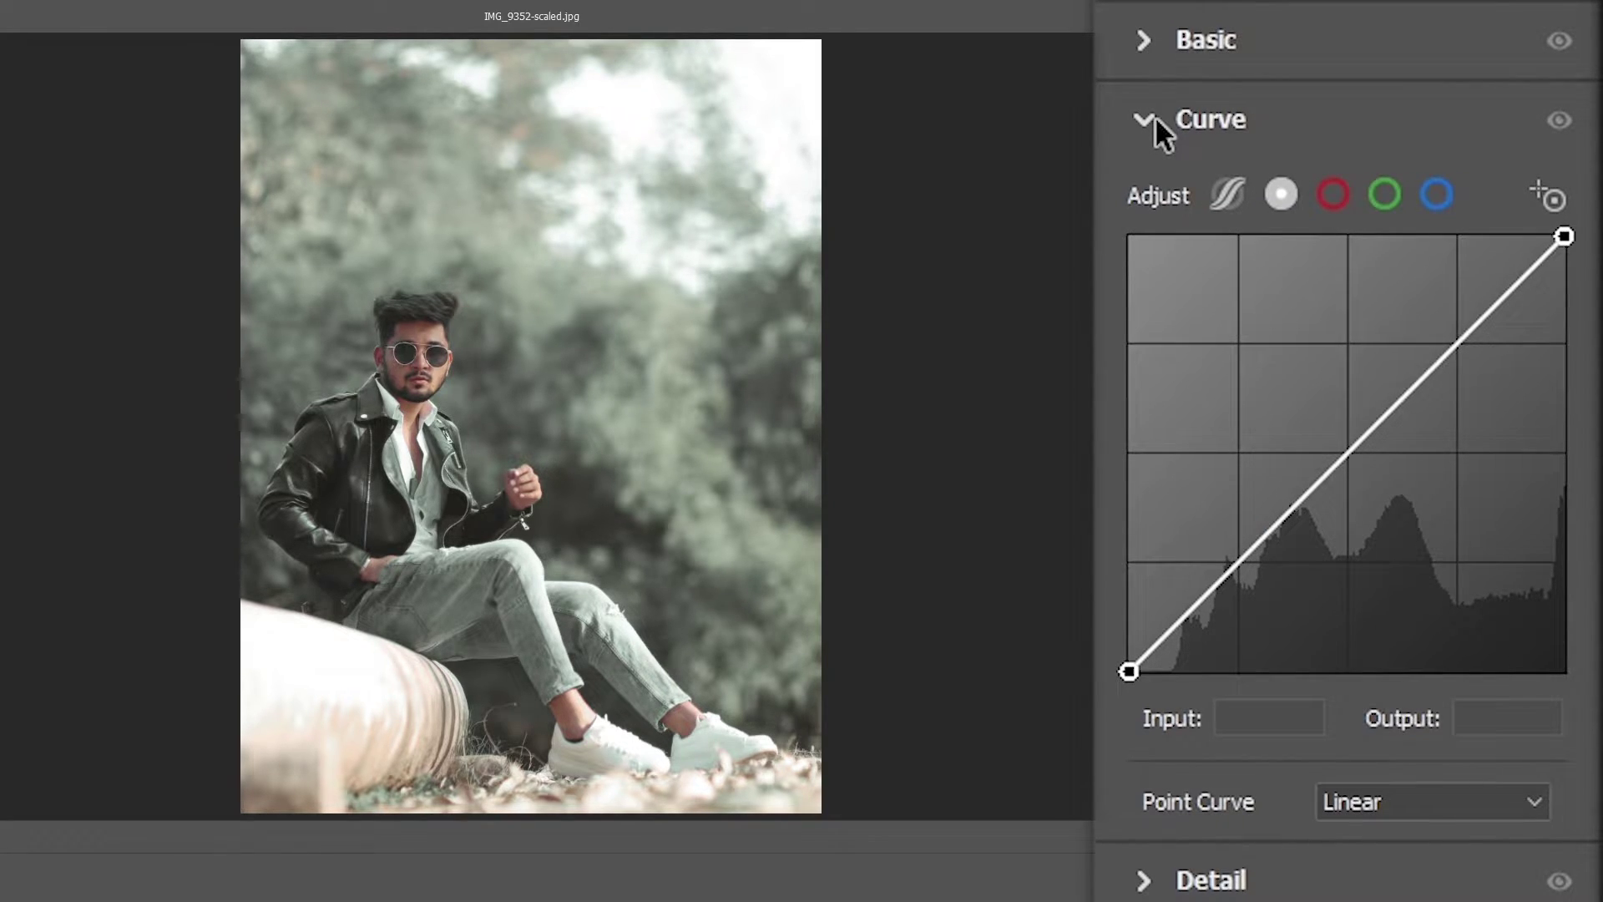
left_click(1331, 195)
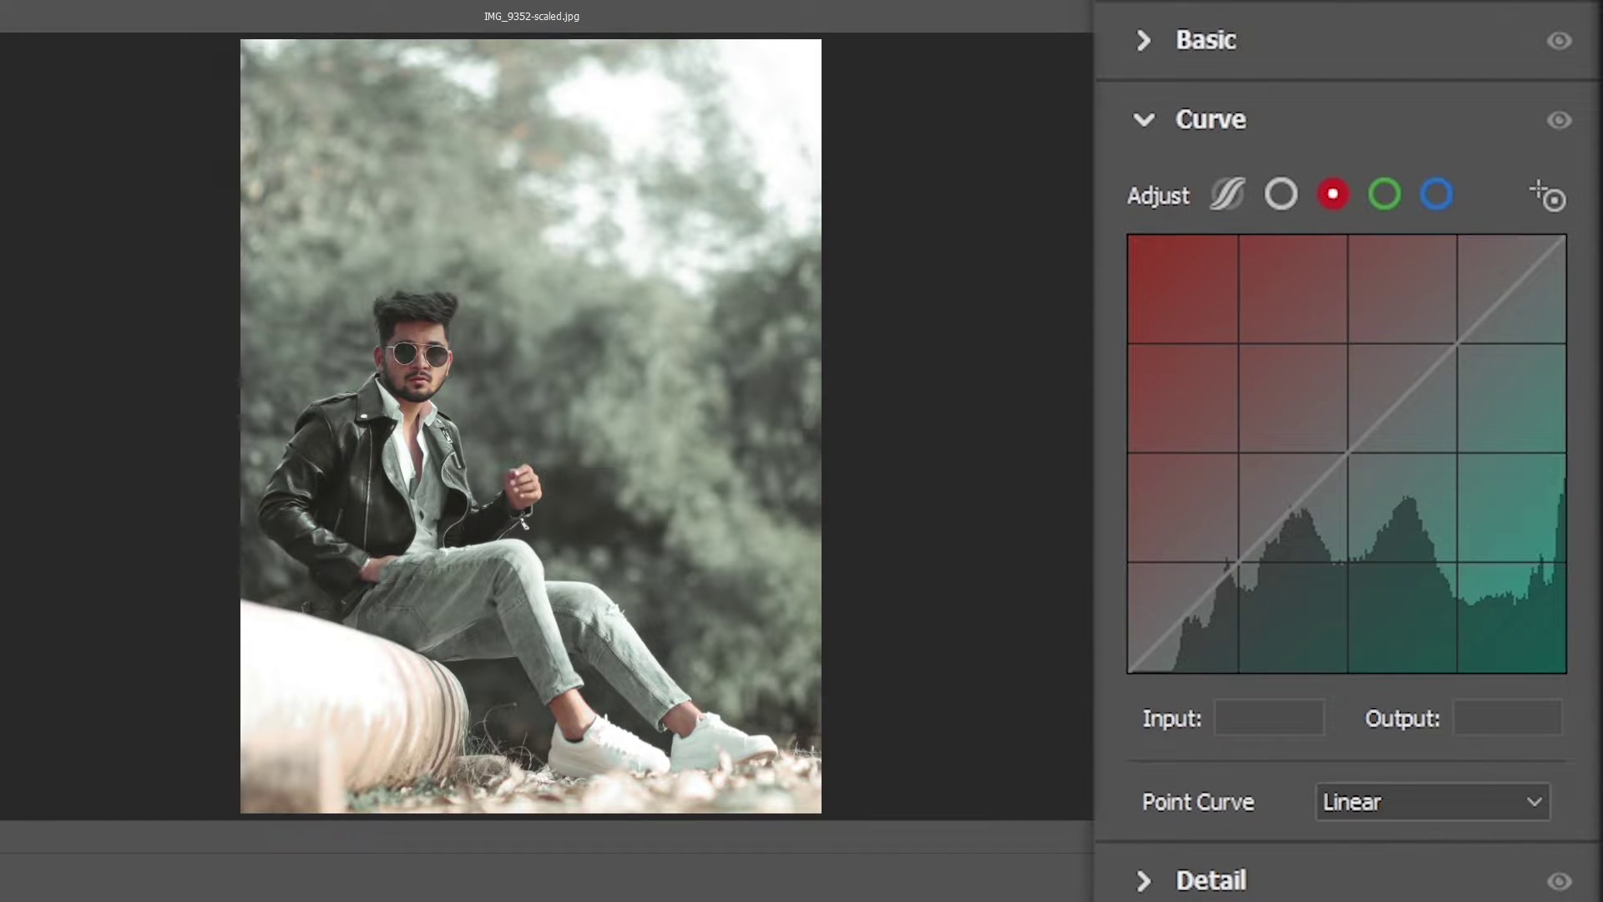
scroll(1169, 835, "down", 5)
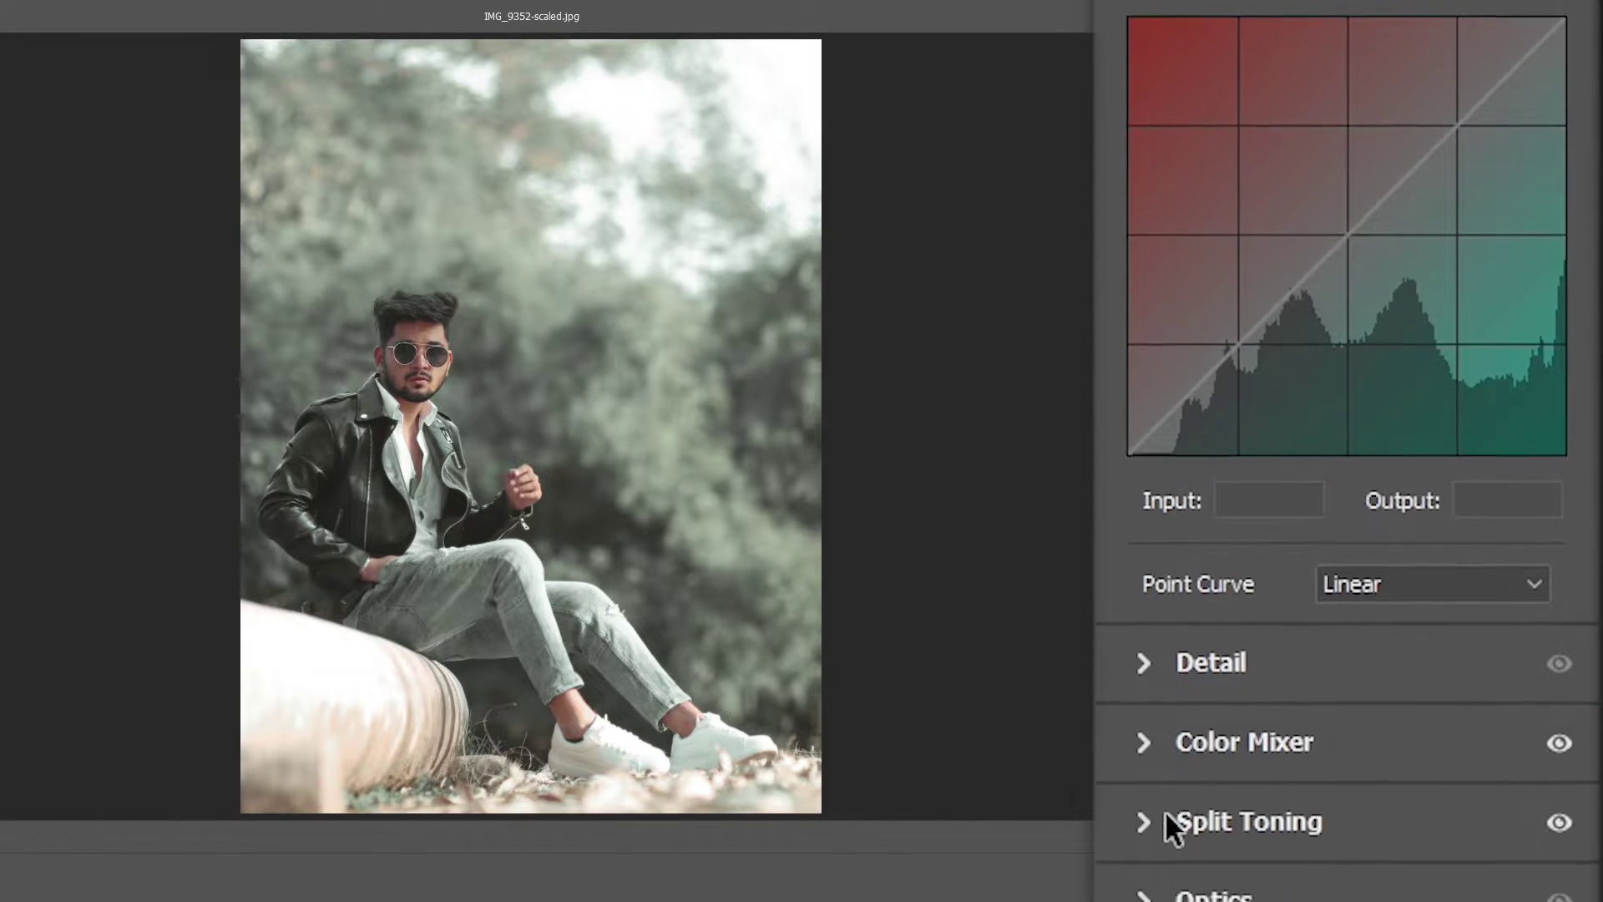
left_click(1166, 711)
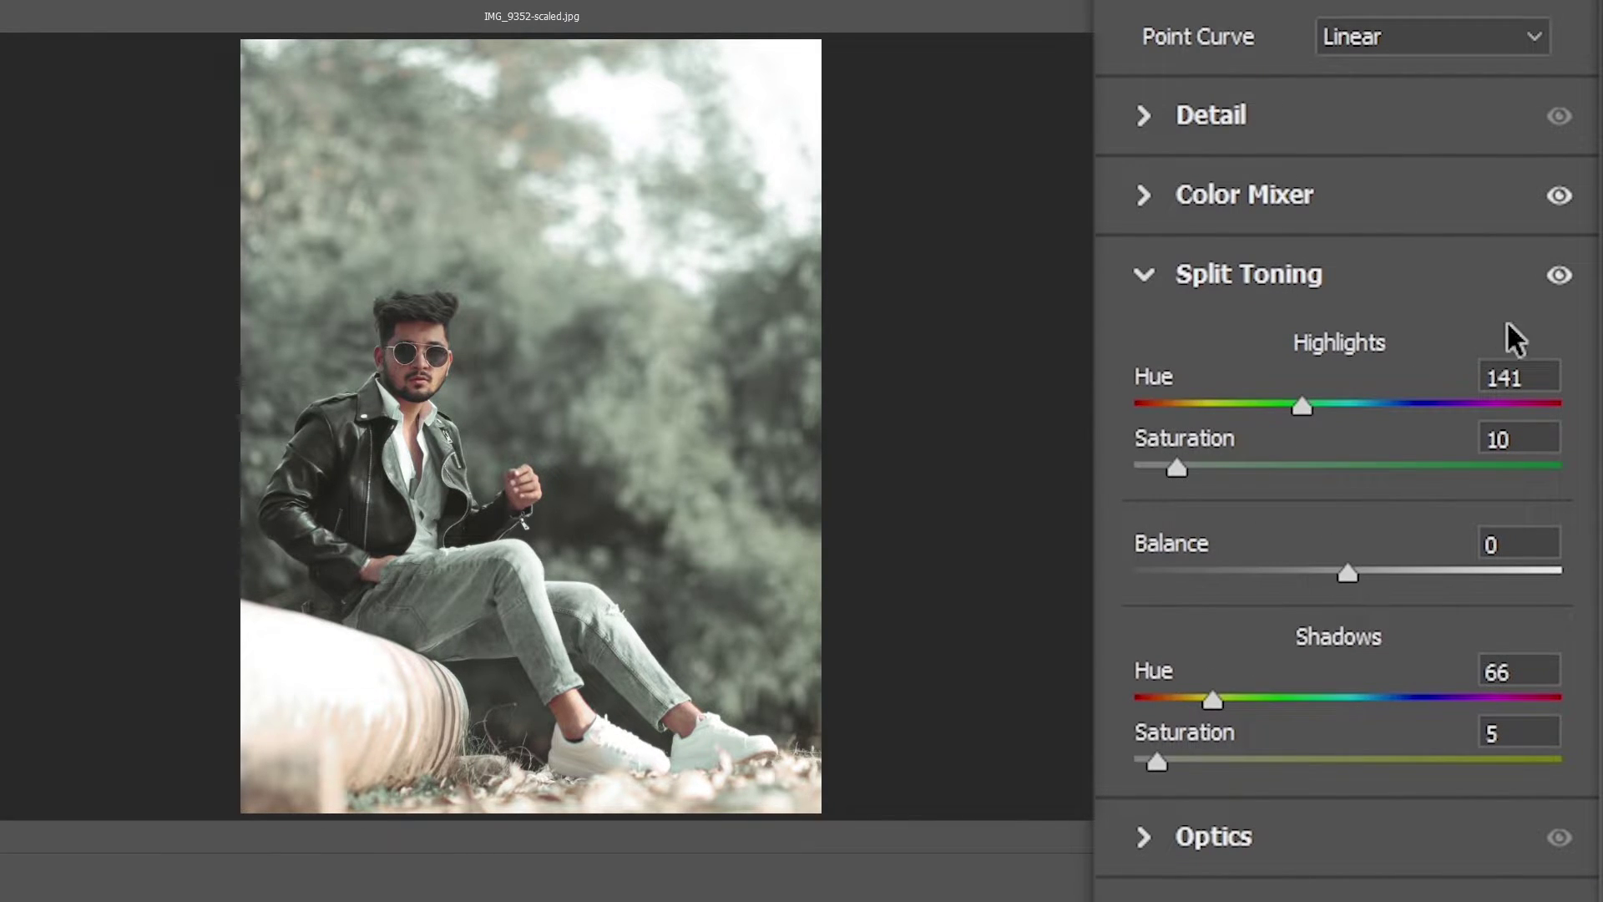
scroll(1586, 350, "up", 5)
scroll(1349, 390, "up", 4)
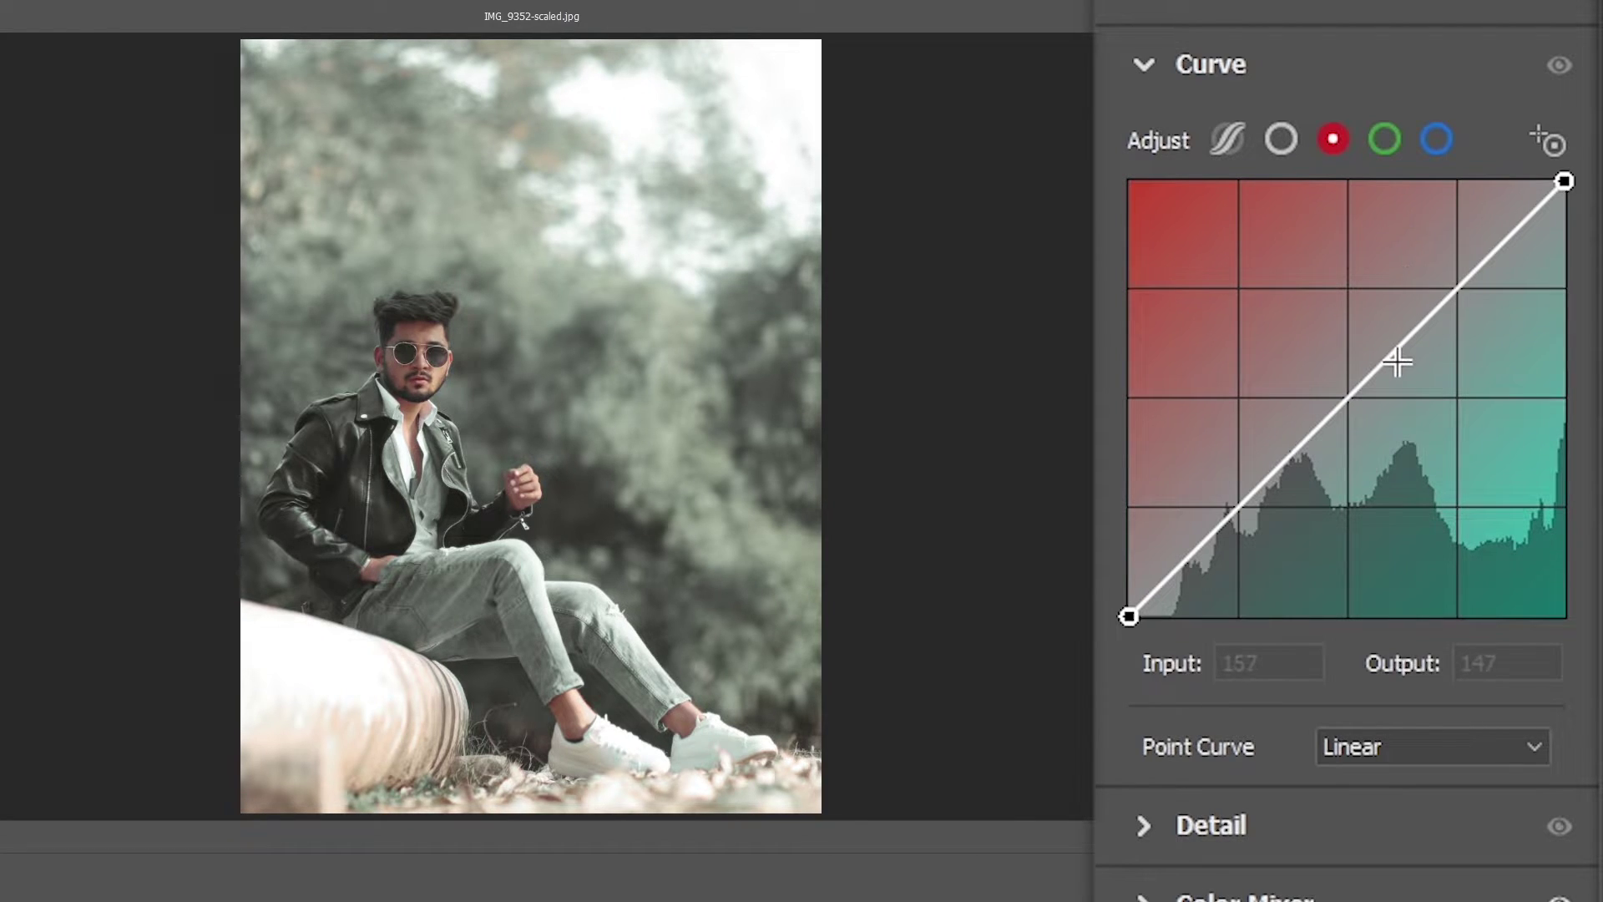
Lower the red curve's top point to output 243 with a midpoint anchored at 128
mouse_move(1565, 184)
left_mouse_down()
mouse_move(1534, 183)
mouse_move(1564, 181)
mouse_move(1564, 231)
mouse_move(1564, 181)
left_mouse_up()
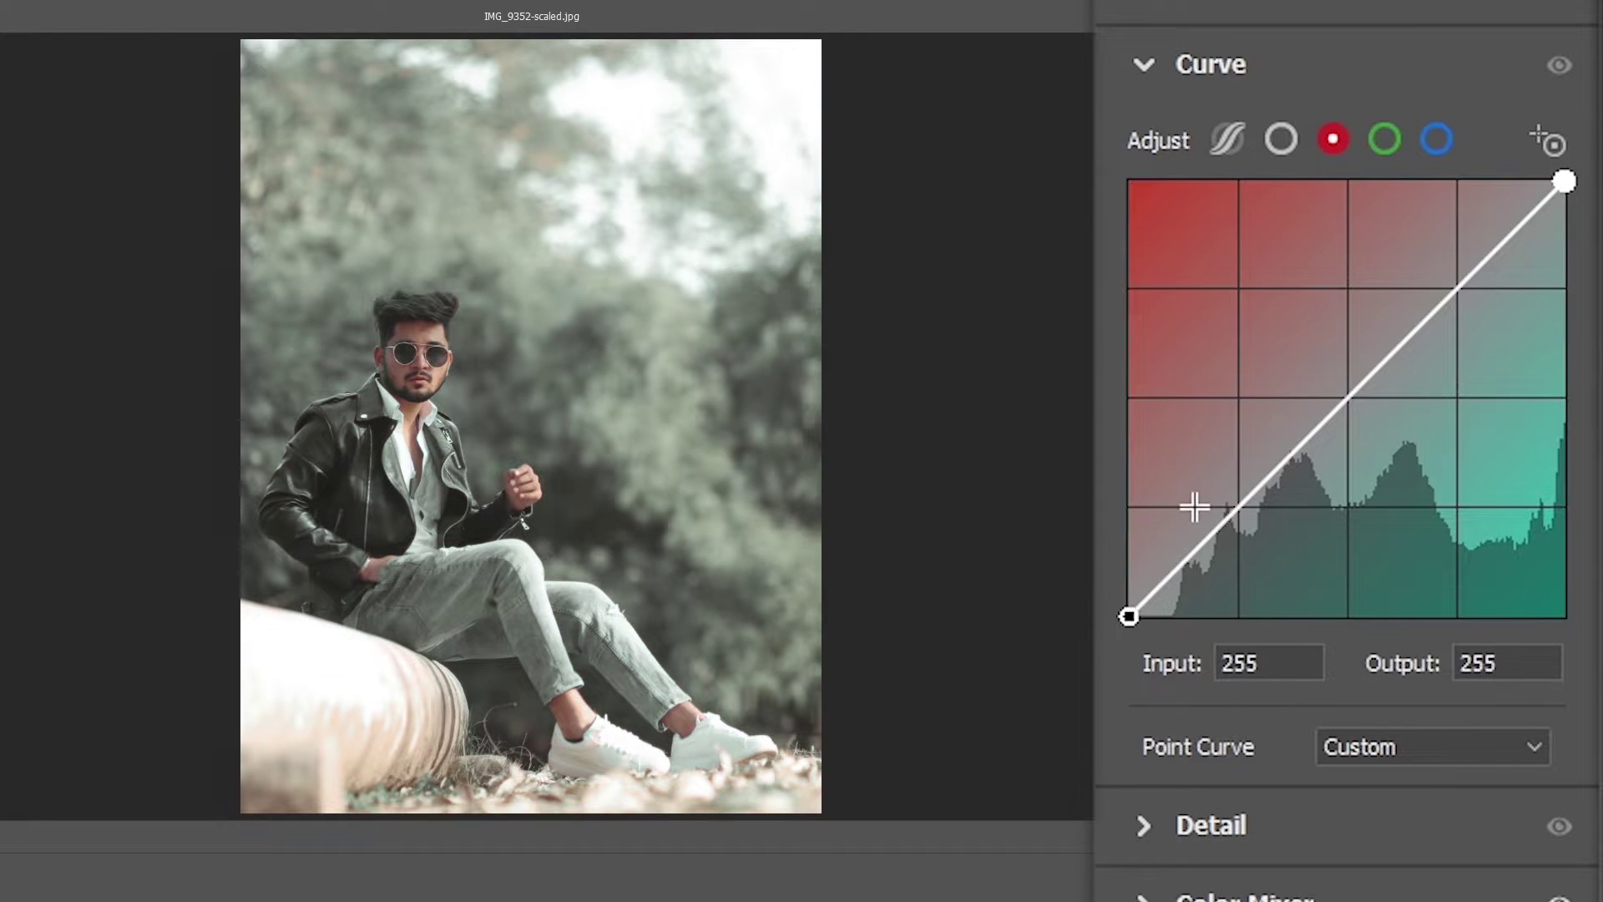
mouse_move(1129, 616)
left_mouse_down()
mouse_move(1156, 616)
mouse_move(1129, 616)
mouse_move(1129, 599)
mouse_move(1082, 643)
left_mouse_up()
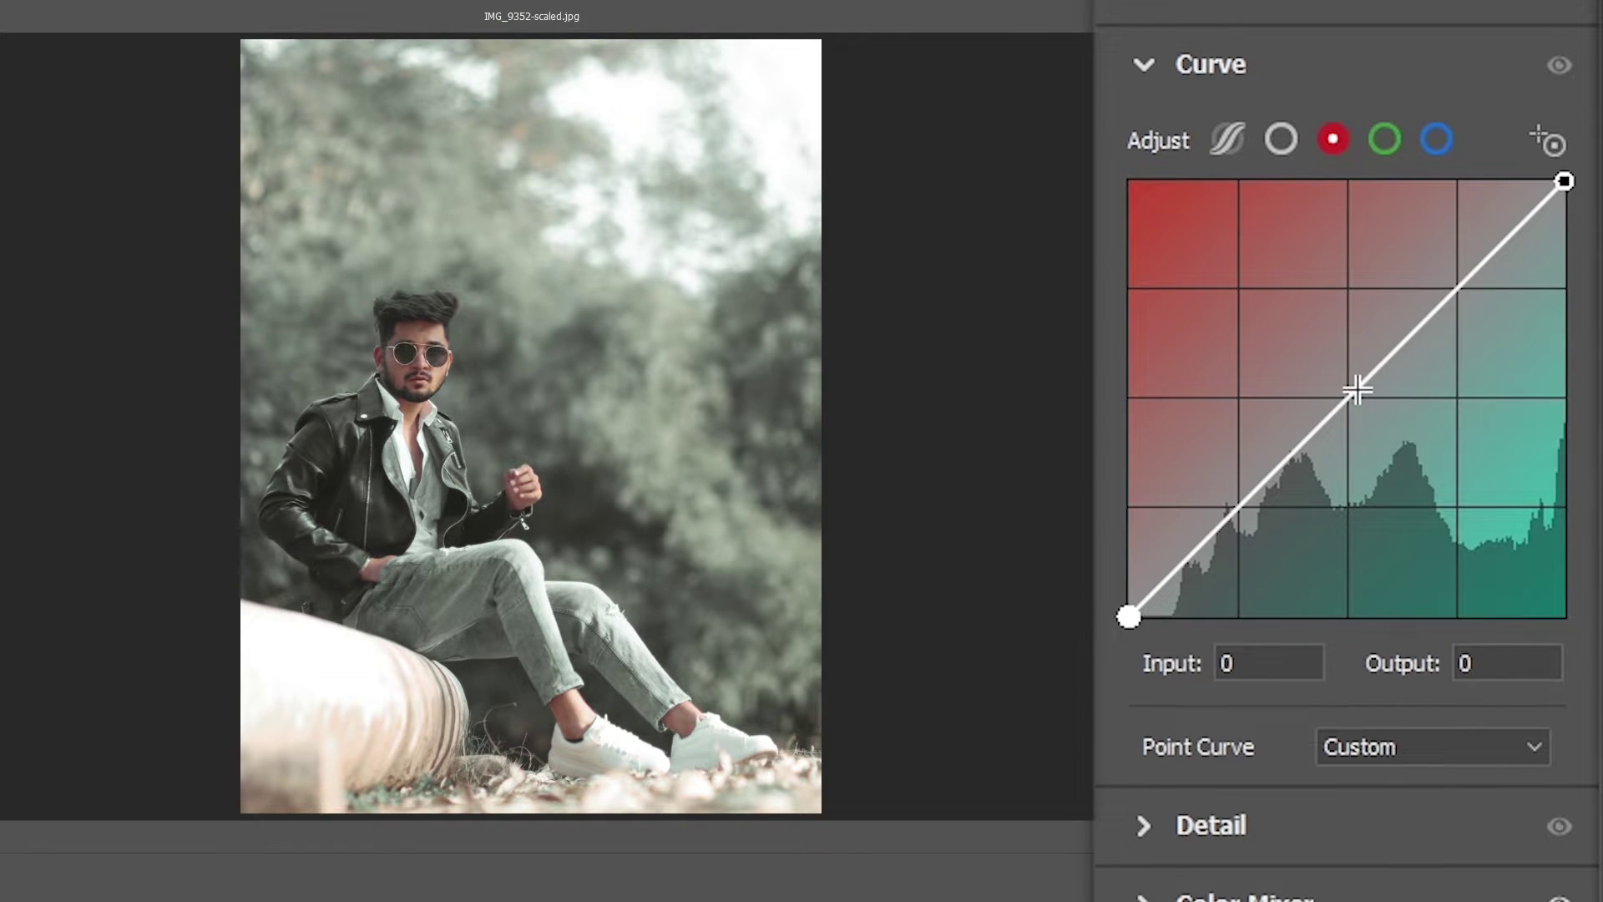
left_click(1350, 398)
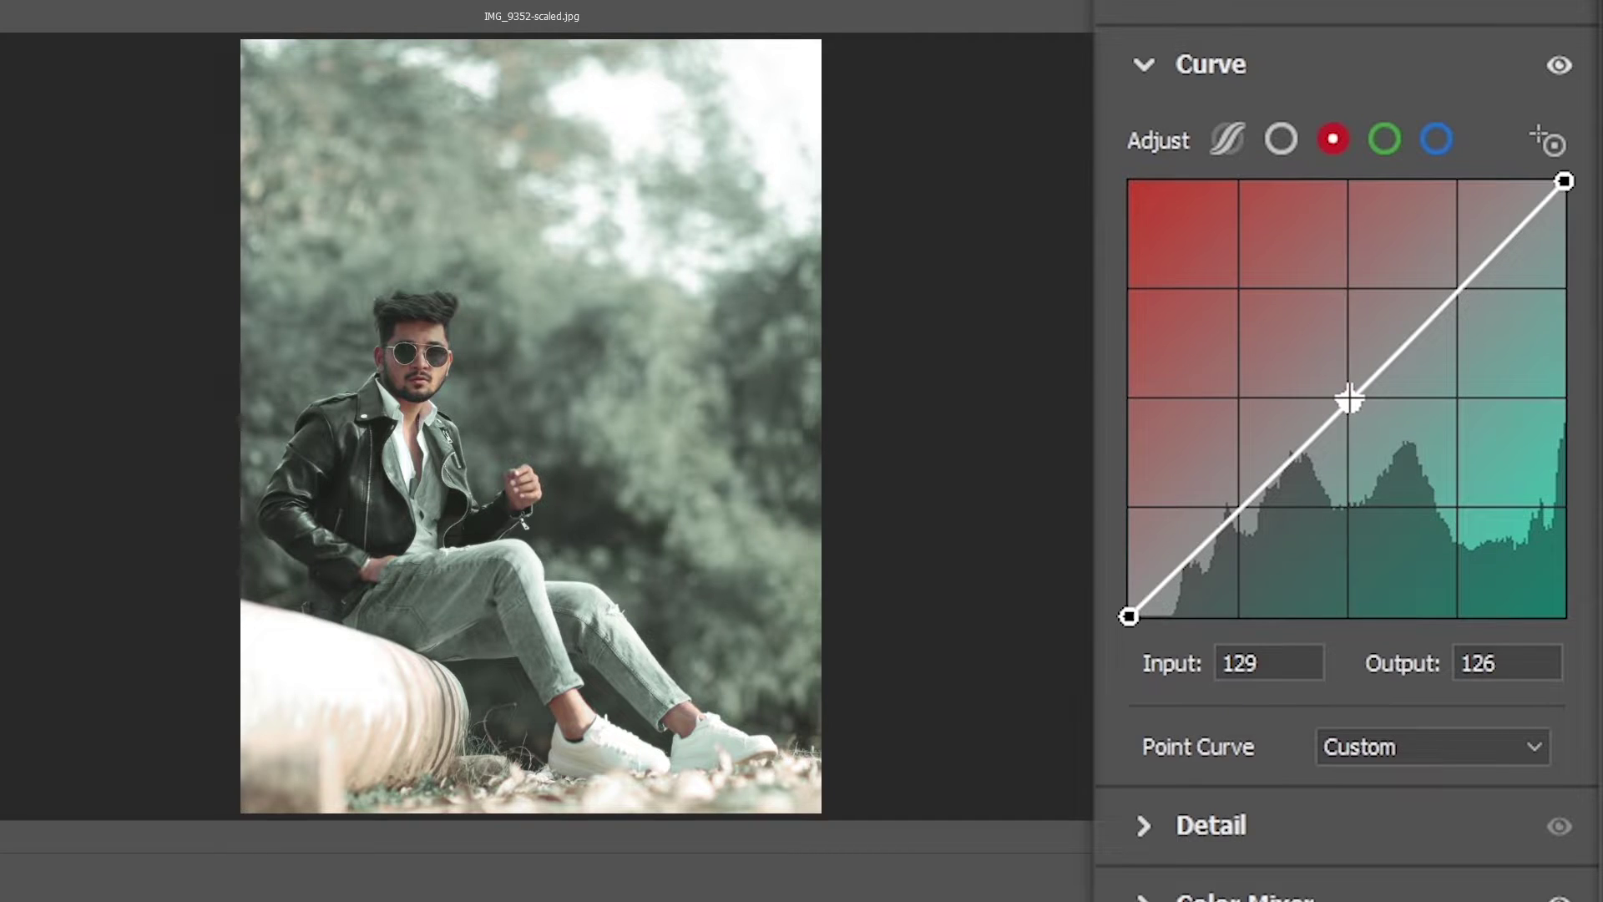
left_click_drag(1563, 181, 1564, 200)
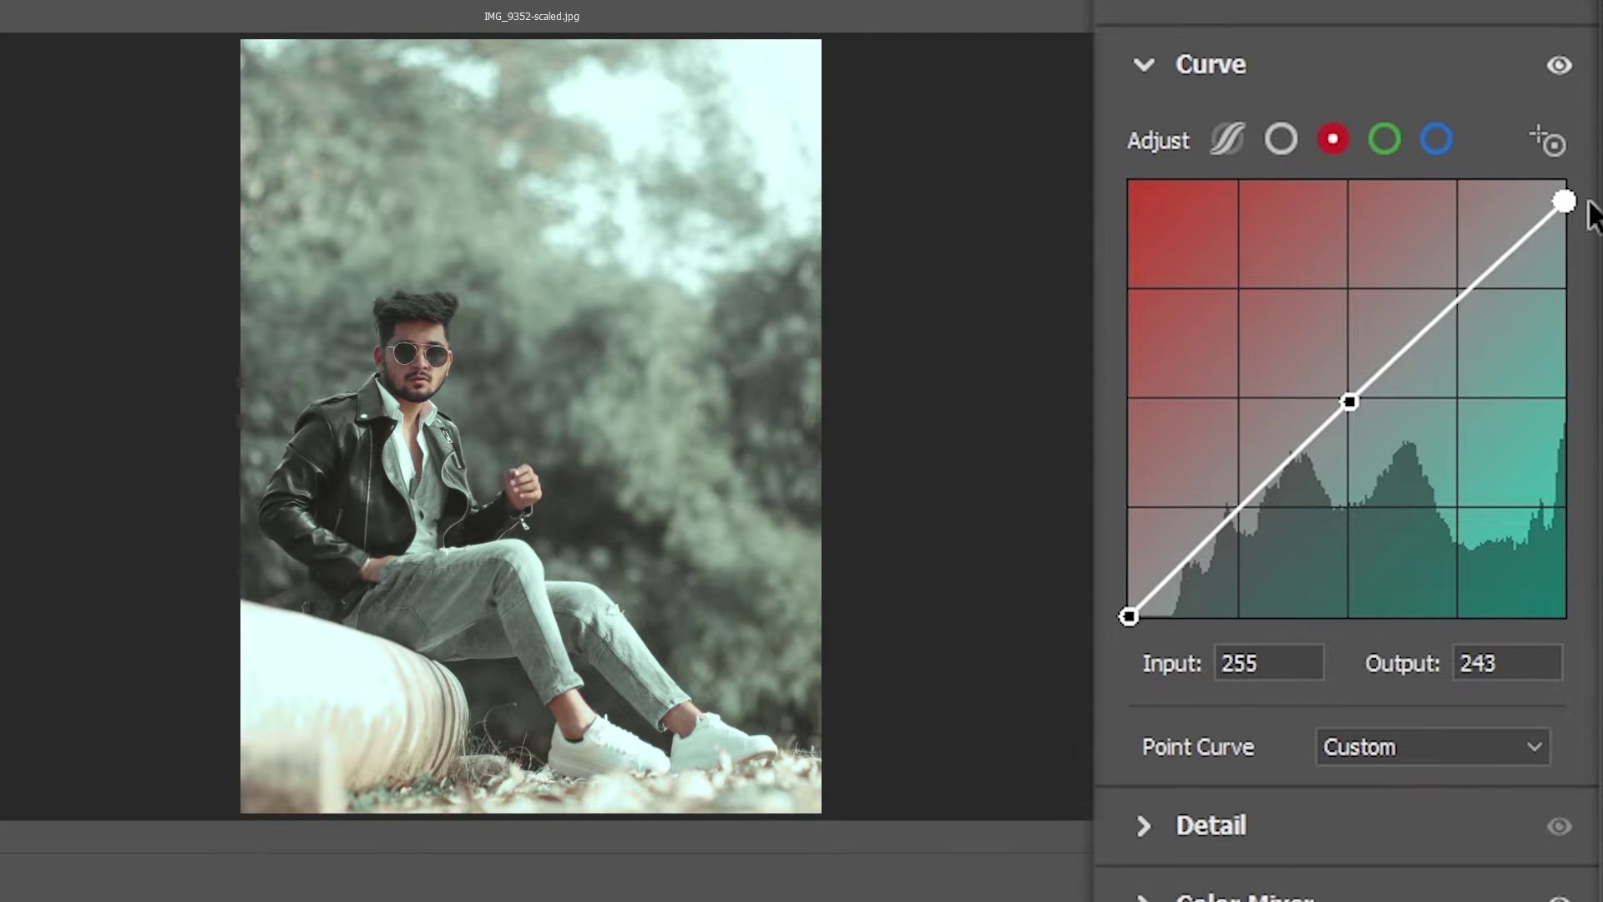
left_click_drag(1349, 402, 1347, 399)
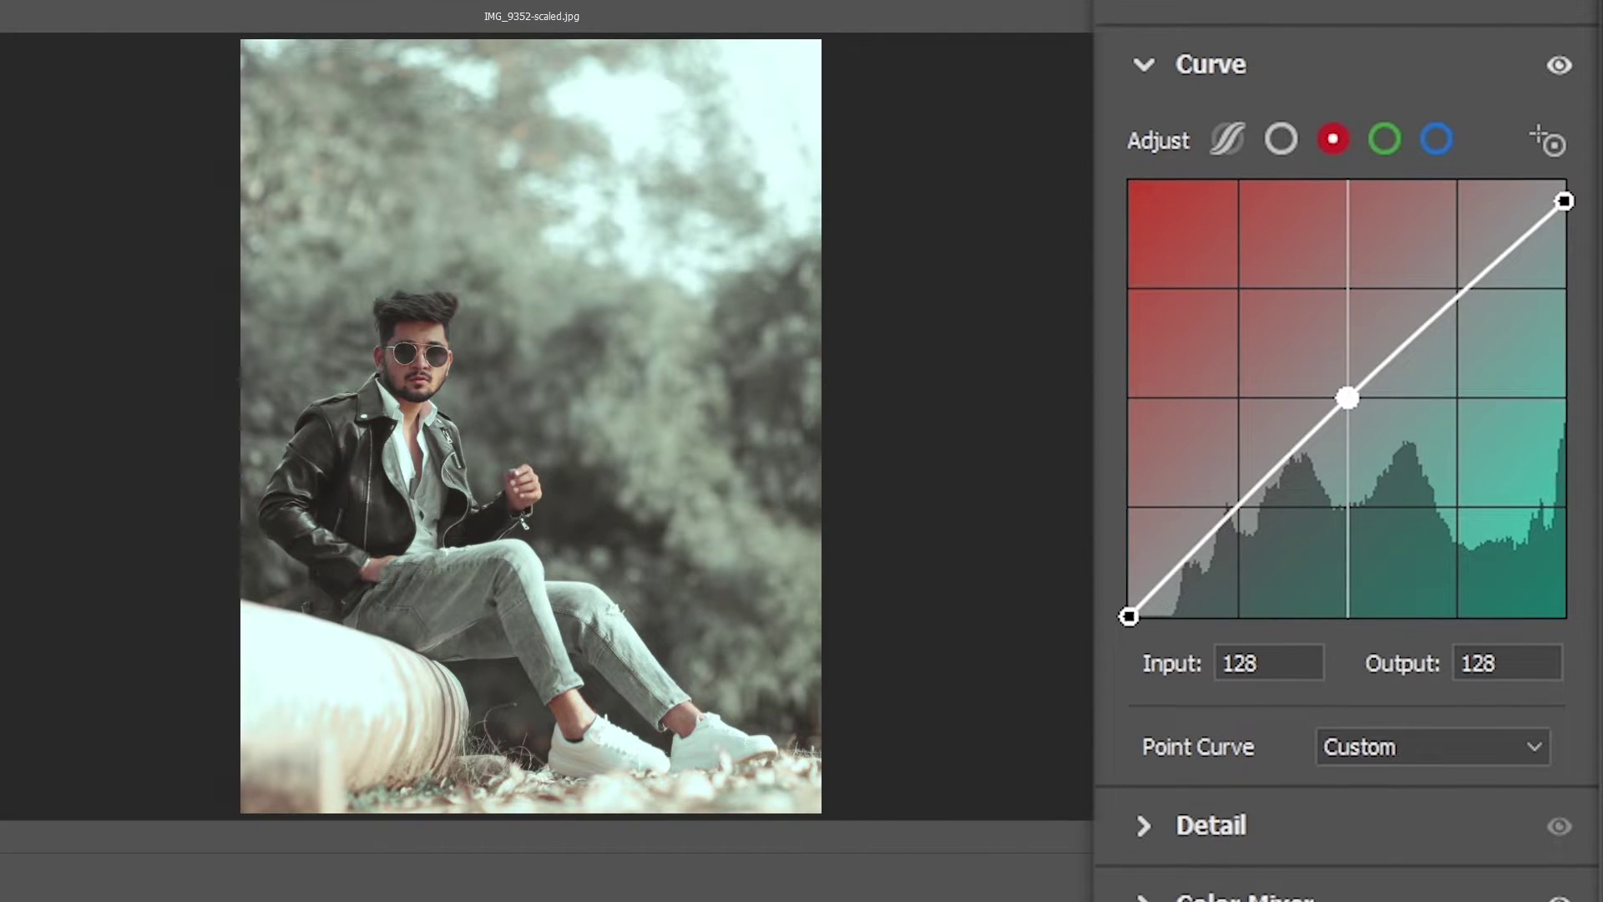
Drop the blue curve's top point to output 244 with a midpoint, then show the Basic panel
left_click(1391, 130)
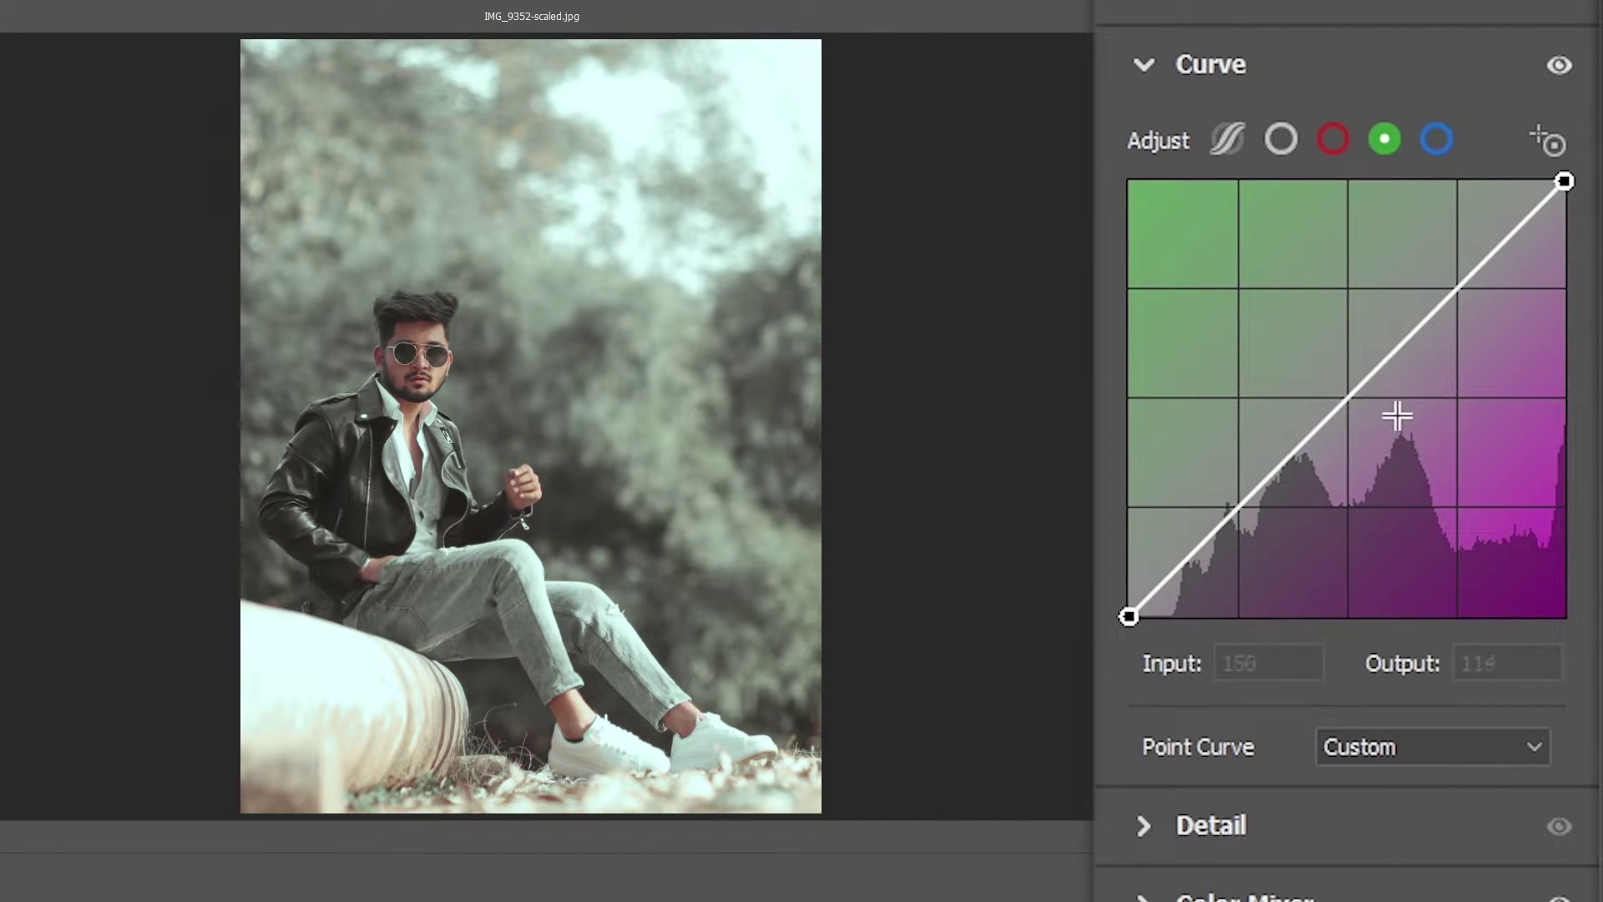
left_click(1441, 136)
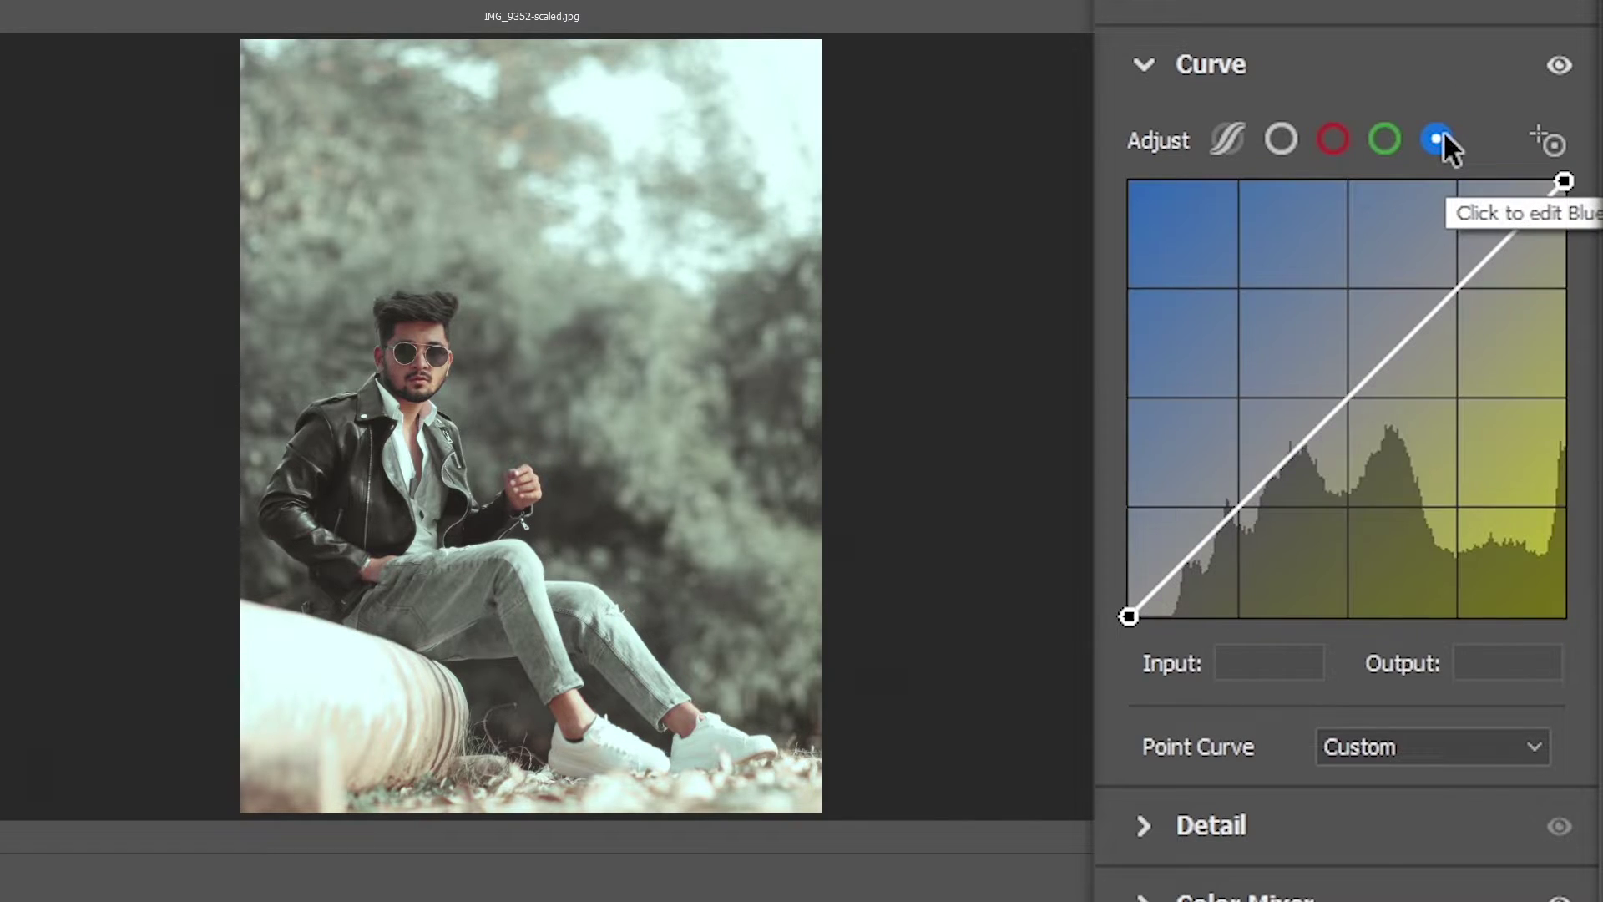
left_click(1348, 401)
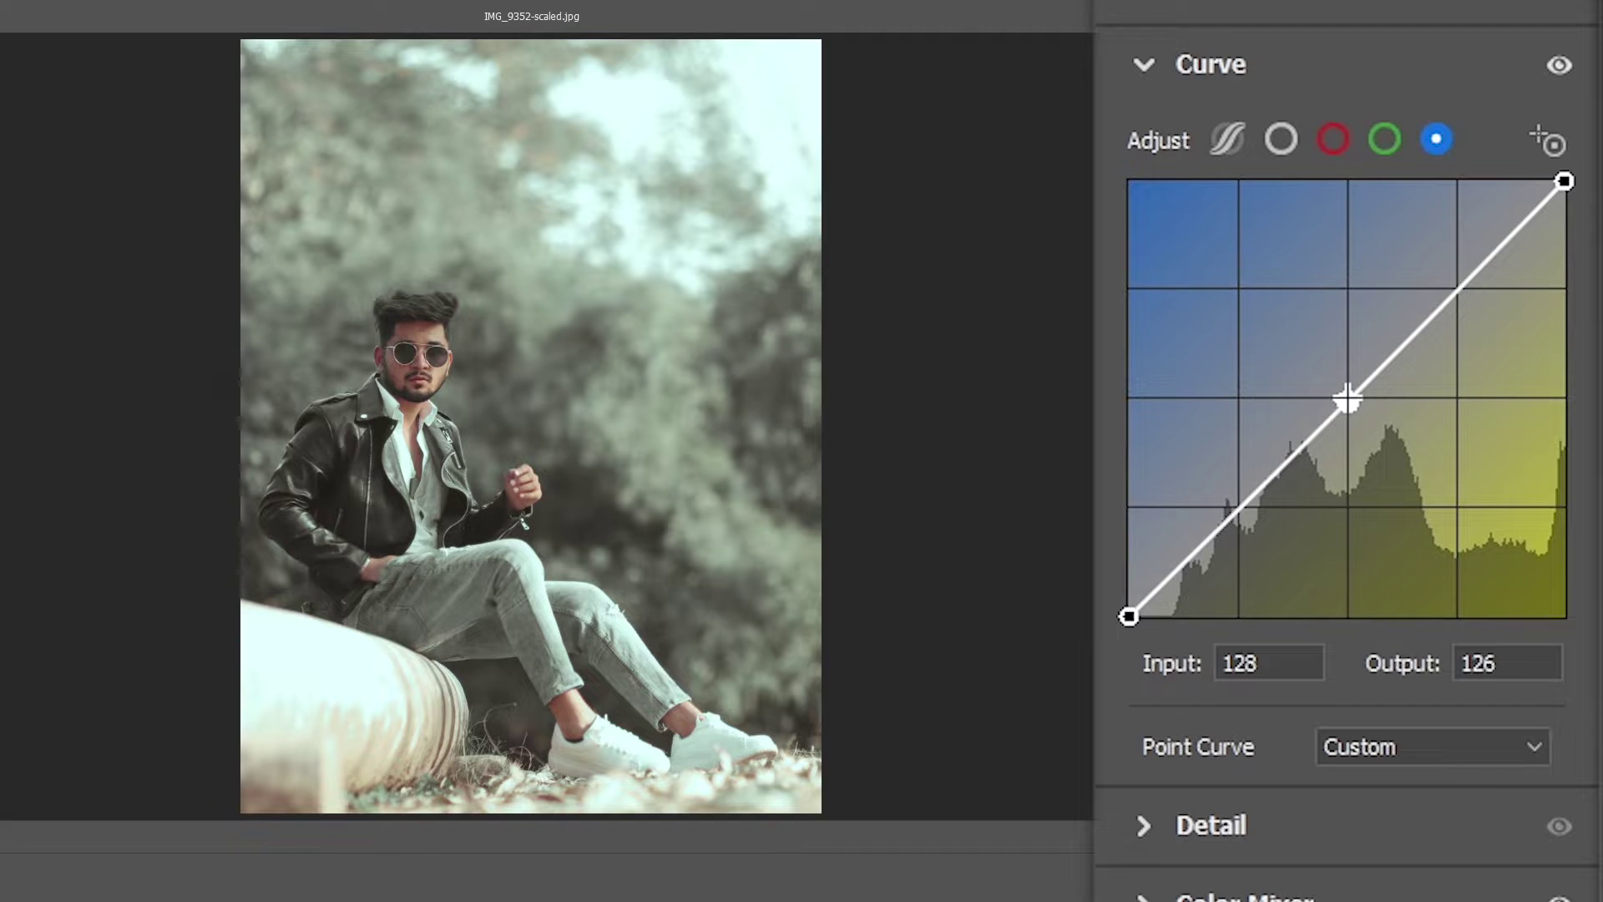
left_click(1564, 182)
left_click_drag(1563, 181, 1564, 199)
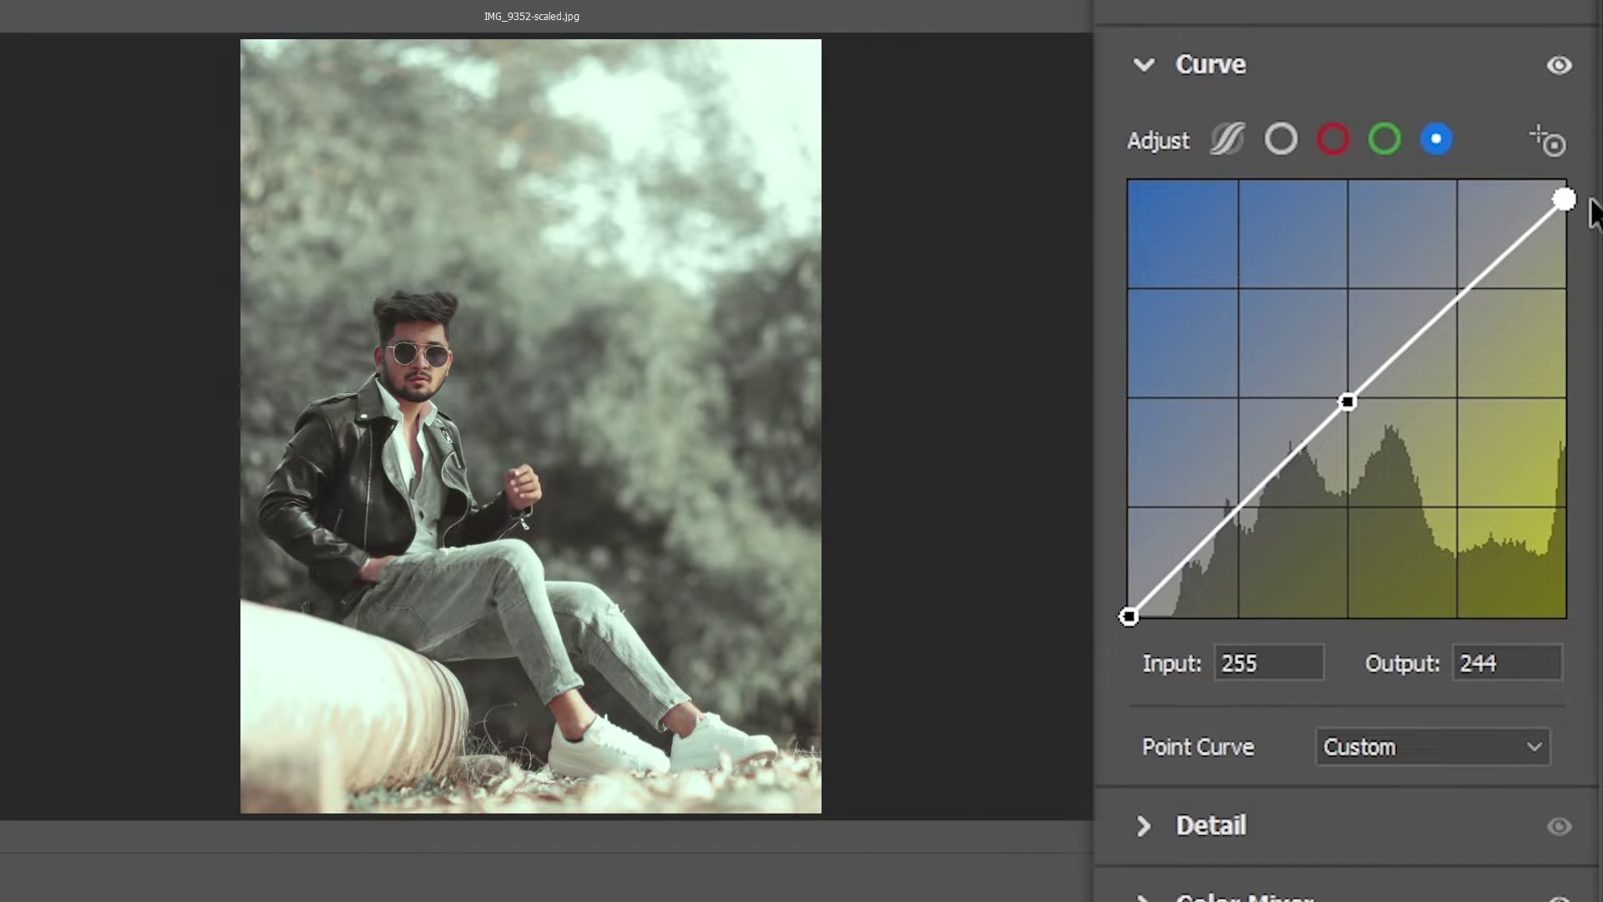
left_click(1154, 62)
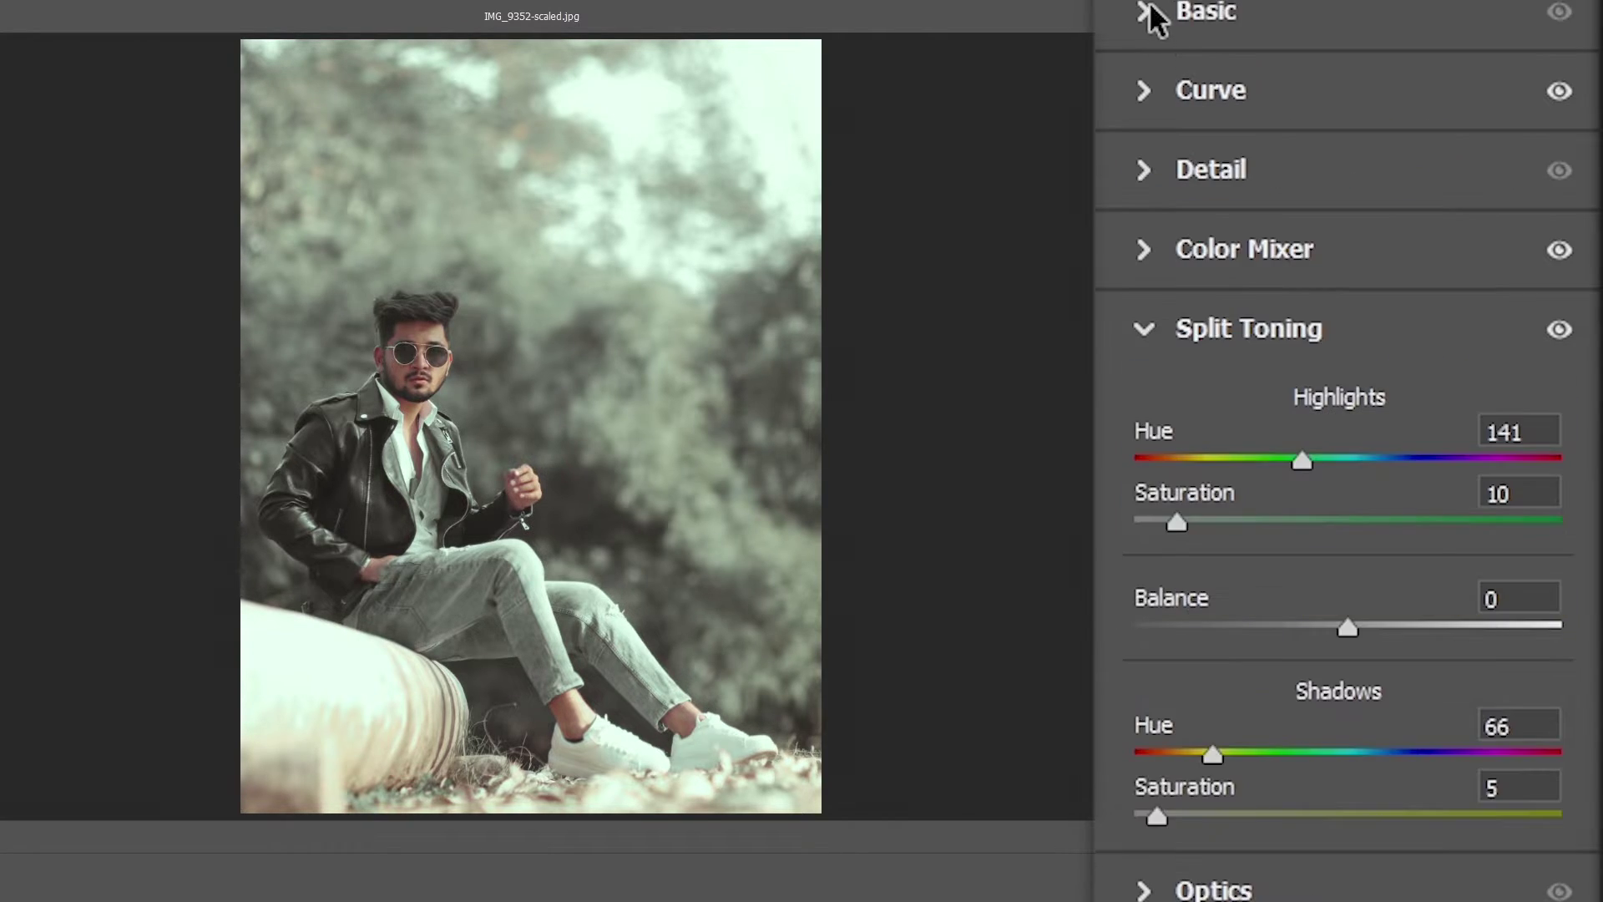
left_click(1151, 10)
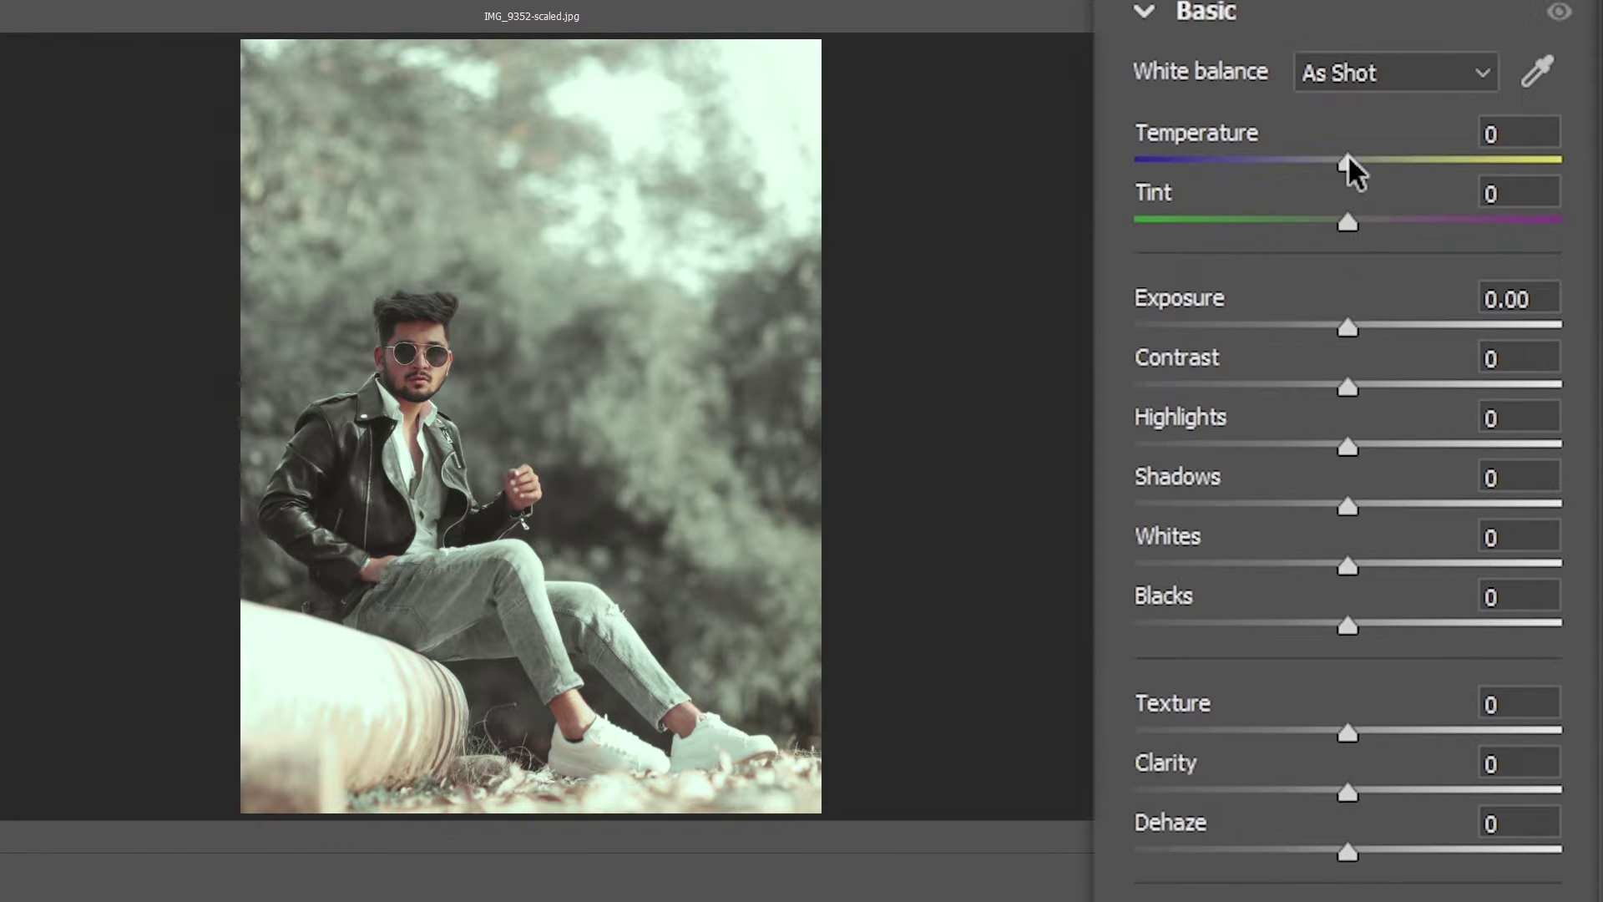
Set Temperature to +3 and reset Tint to 0
mouse_move(1347, 162)
left_mouse_down()
mouse_move(1379, 161)
mouse_move(1307, 159)
left_mouse_up()
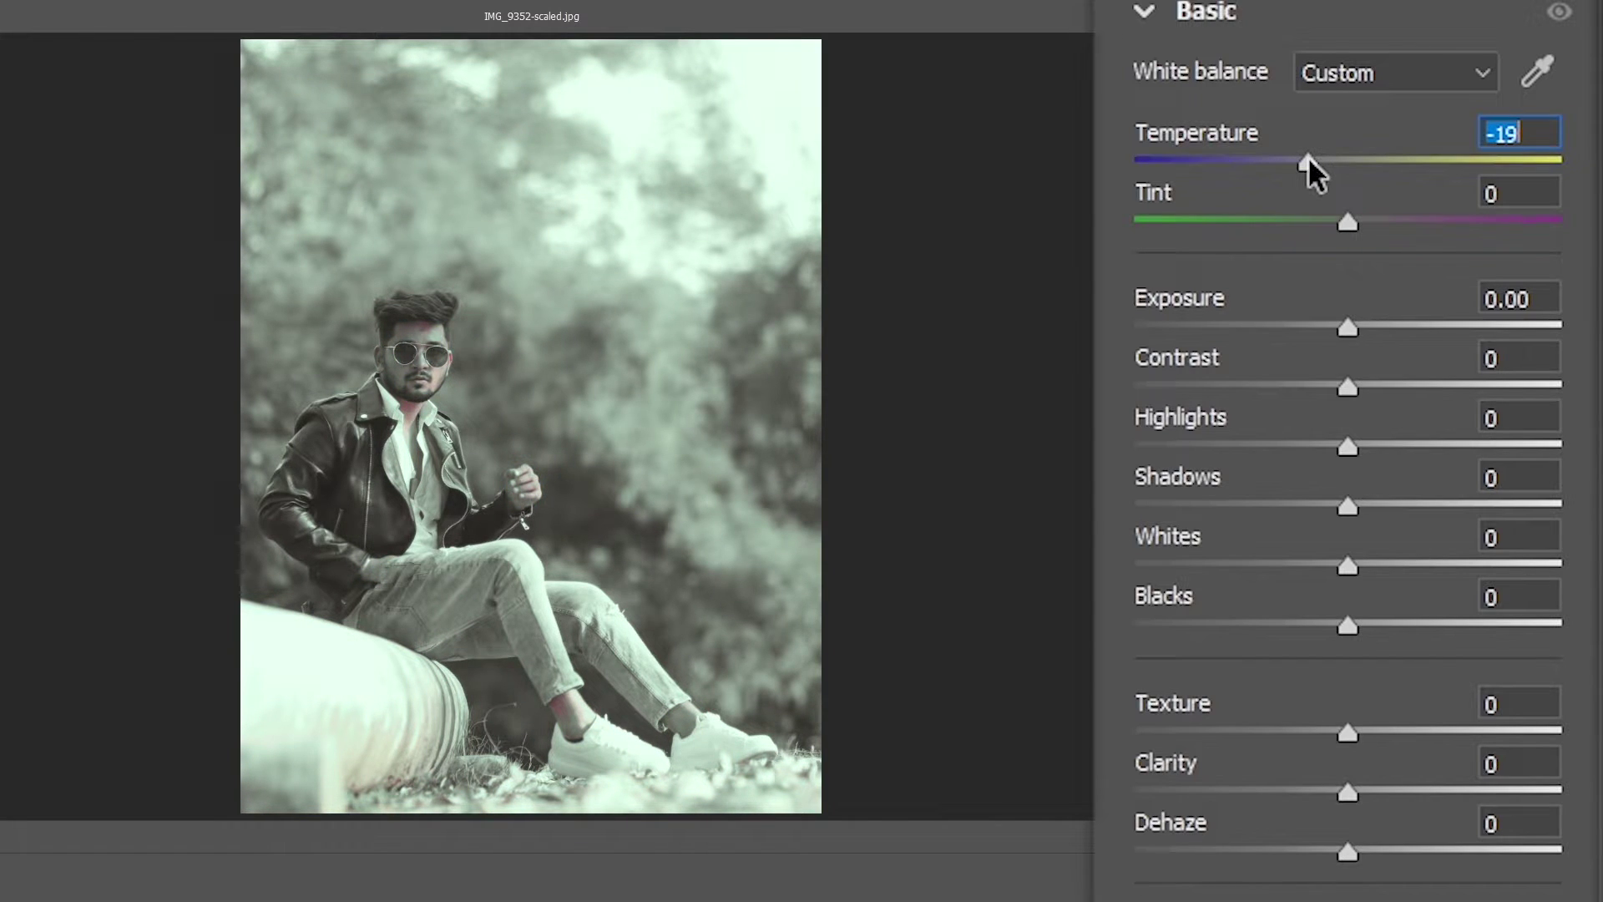
left_click_drag(1307, 159, 1354, 160)
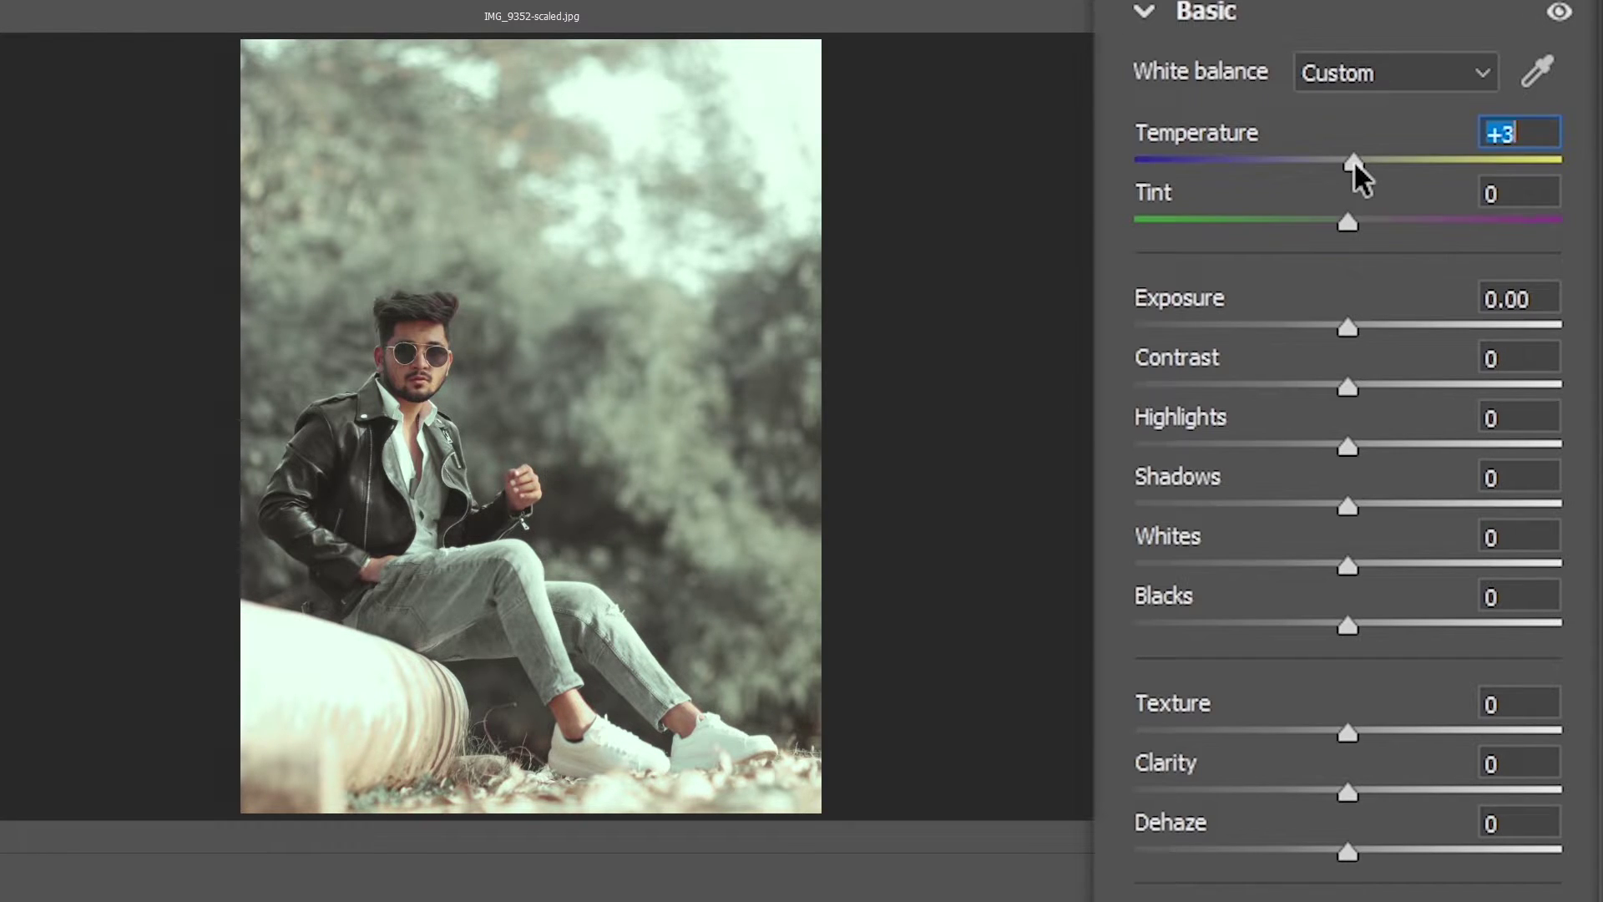
mouse_move(1348, 221)
left_mouse_down()
mouse_move(1277, 221)
mouse_move(1453, 224)
mouse_move(1363, 247)
left_mouse_up()
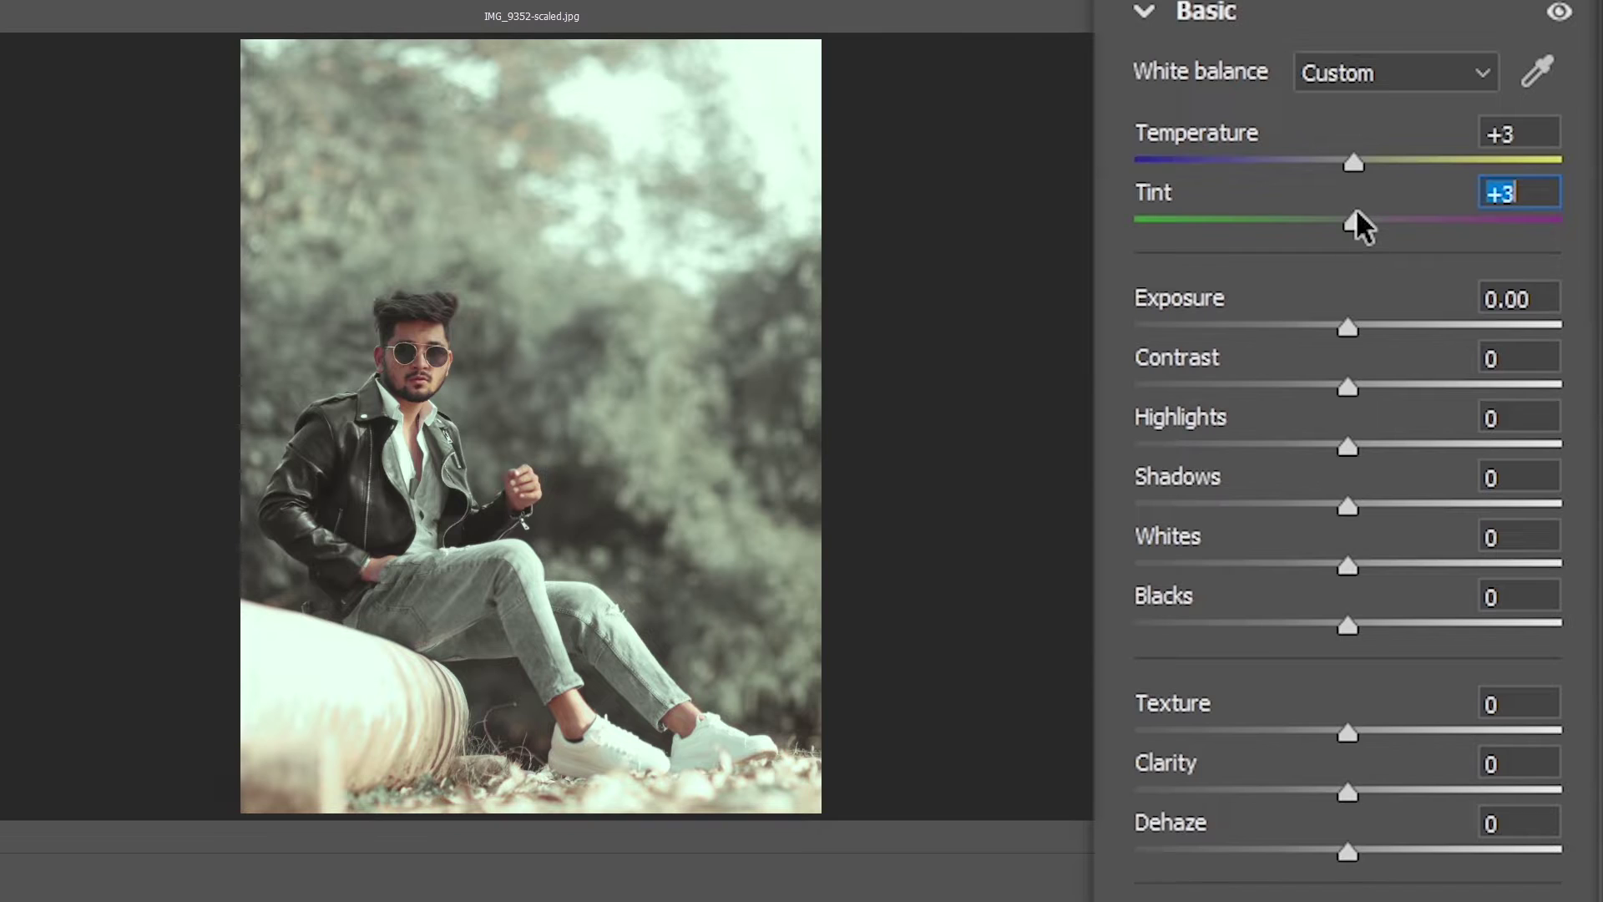
double_click(1355, 211)
Set Contrast +13, Shadows -15, Whites +3, Blacks -8, Texture +17 and Clarity +16
mouse_move(1340, 383)
left_mouse_down()
mouse_move(1391, 383)
mouse_move(1370, 380)
left_mouse_up()
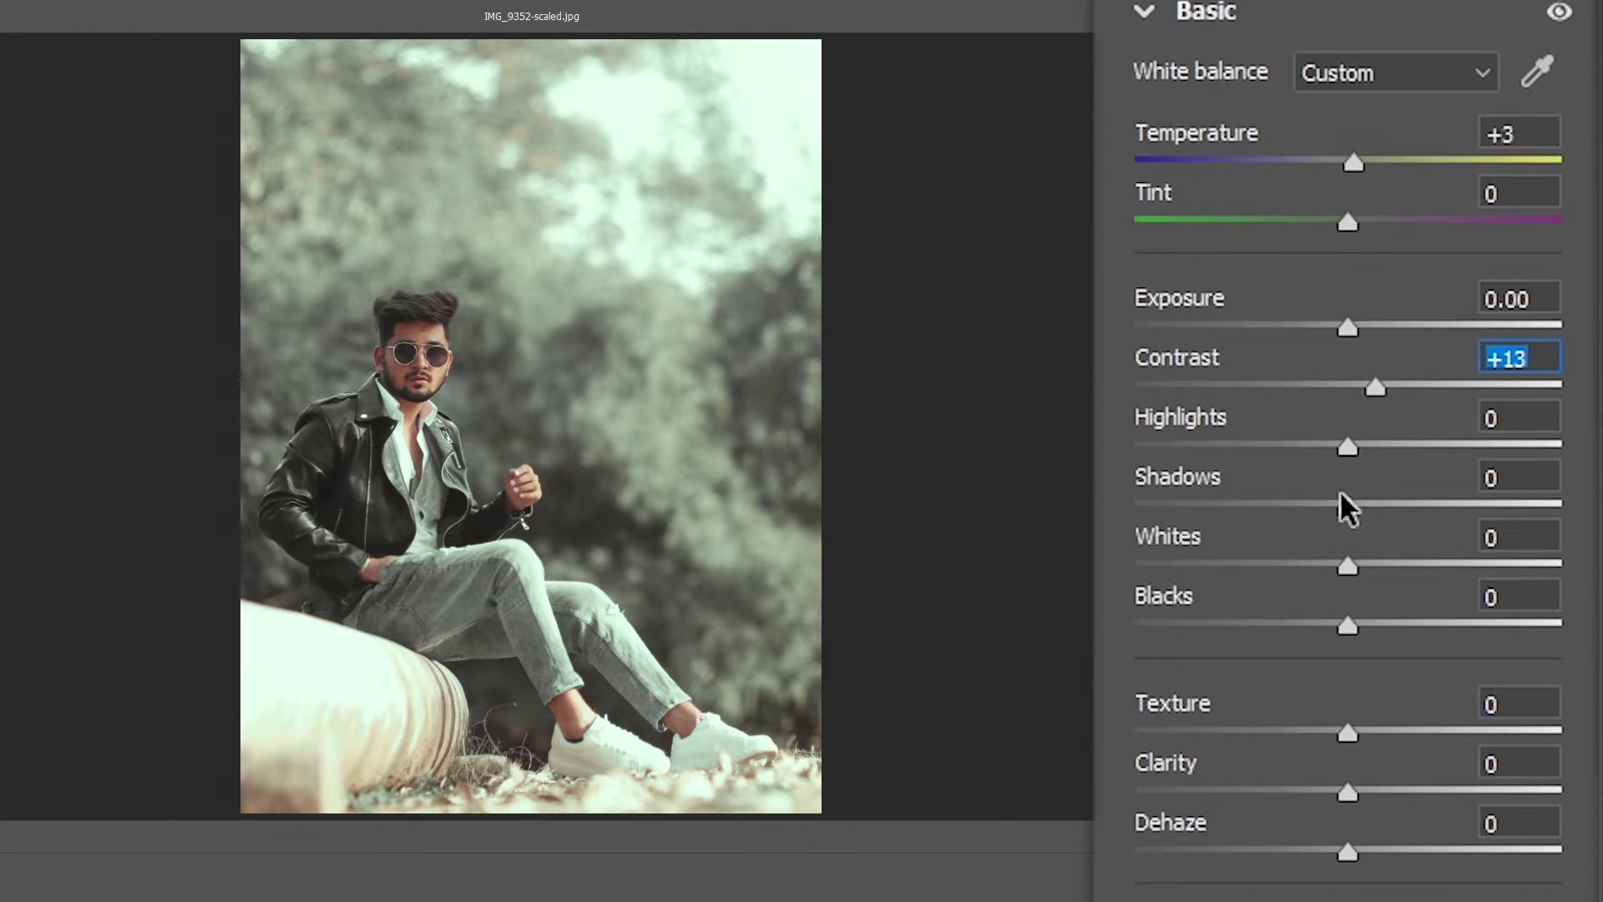
left_click_drag(1345, 504, 1311, 499)
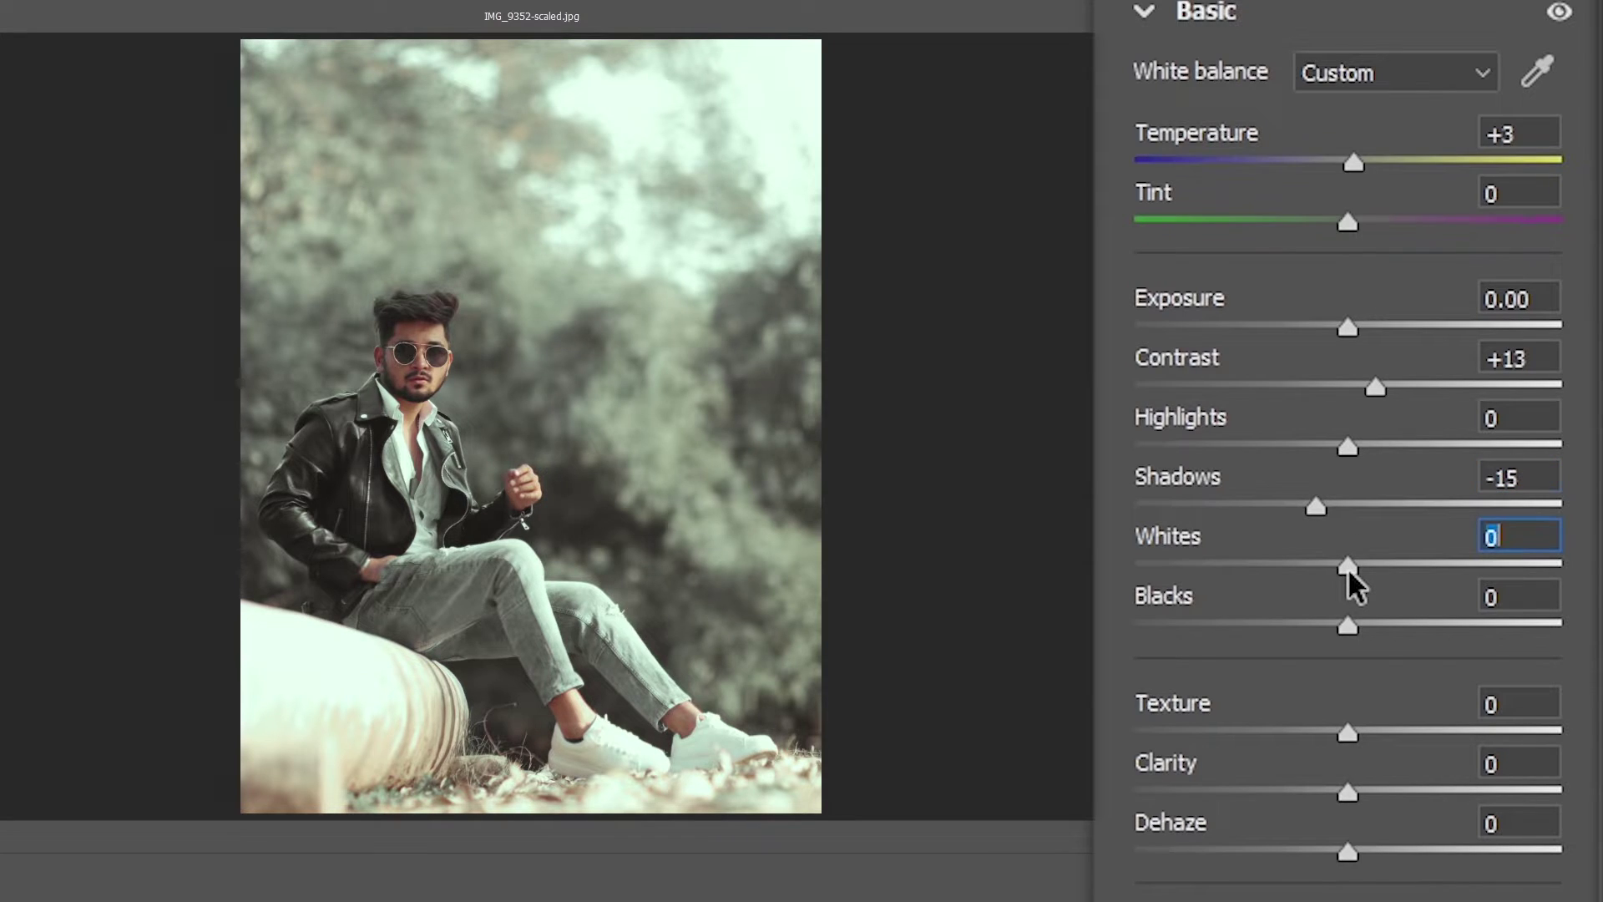
mouse_move(1348, 568)
left_mouse_down()
mouse_move(1386, 568)
mouse_move(1353, 570)
left_mouse_up()
mouse_move(1347, 625)
left_mouse_down()
mouse_move(1297, 628)
mouse_move(1331, 628)
left_mouse_up()
left_click_drag(1348, 732, 1391, 733)
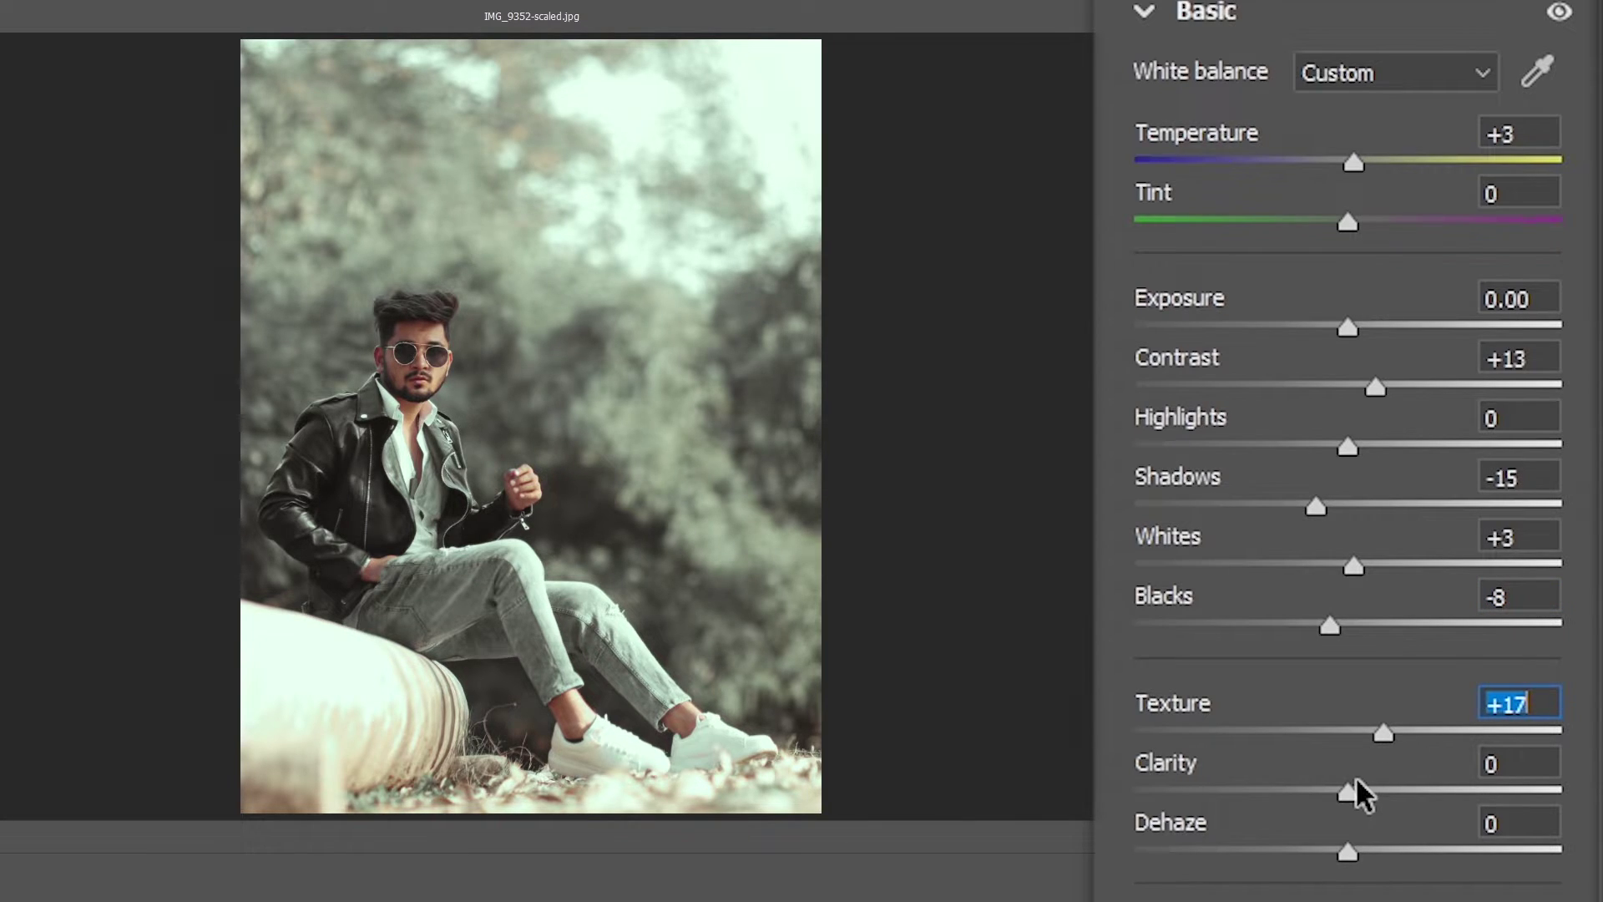
left_click_drag(1346, 789, 1380, 797)
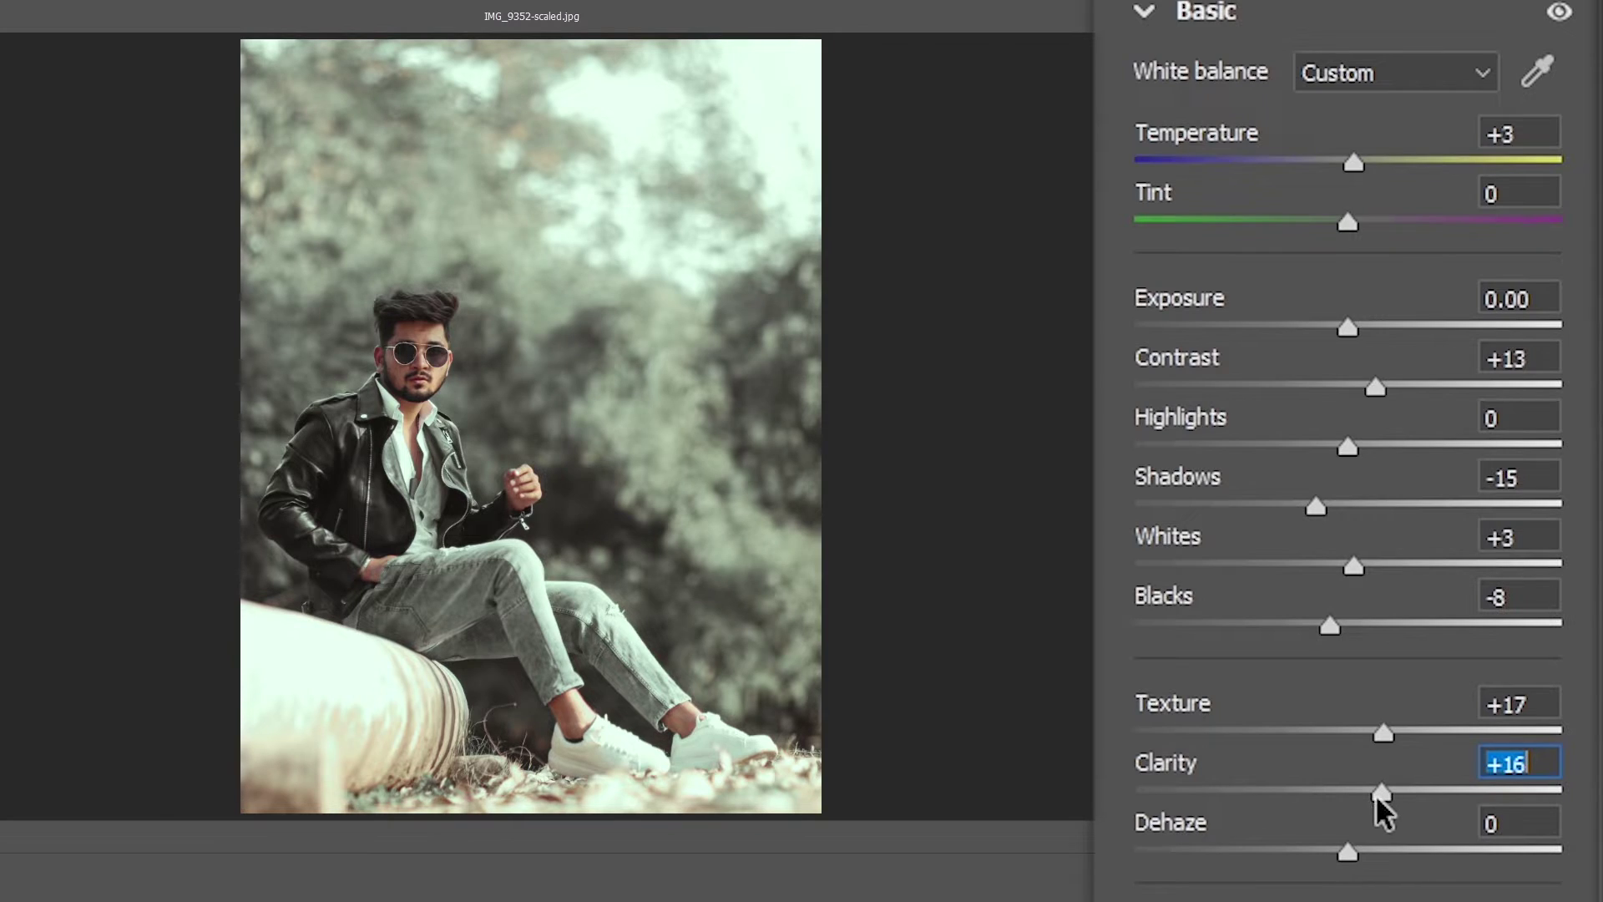
left_click(1382, 733)
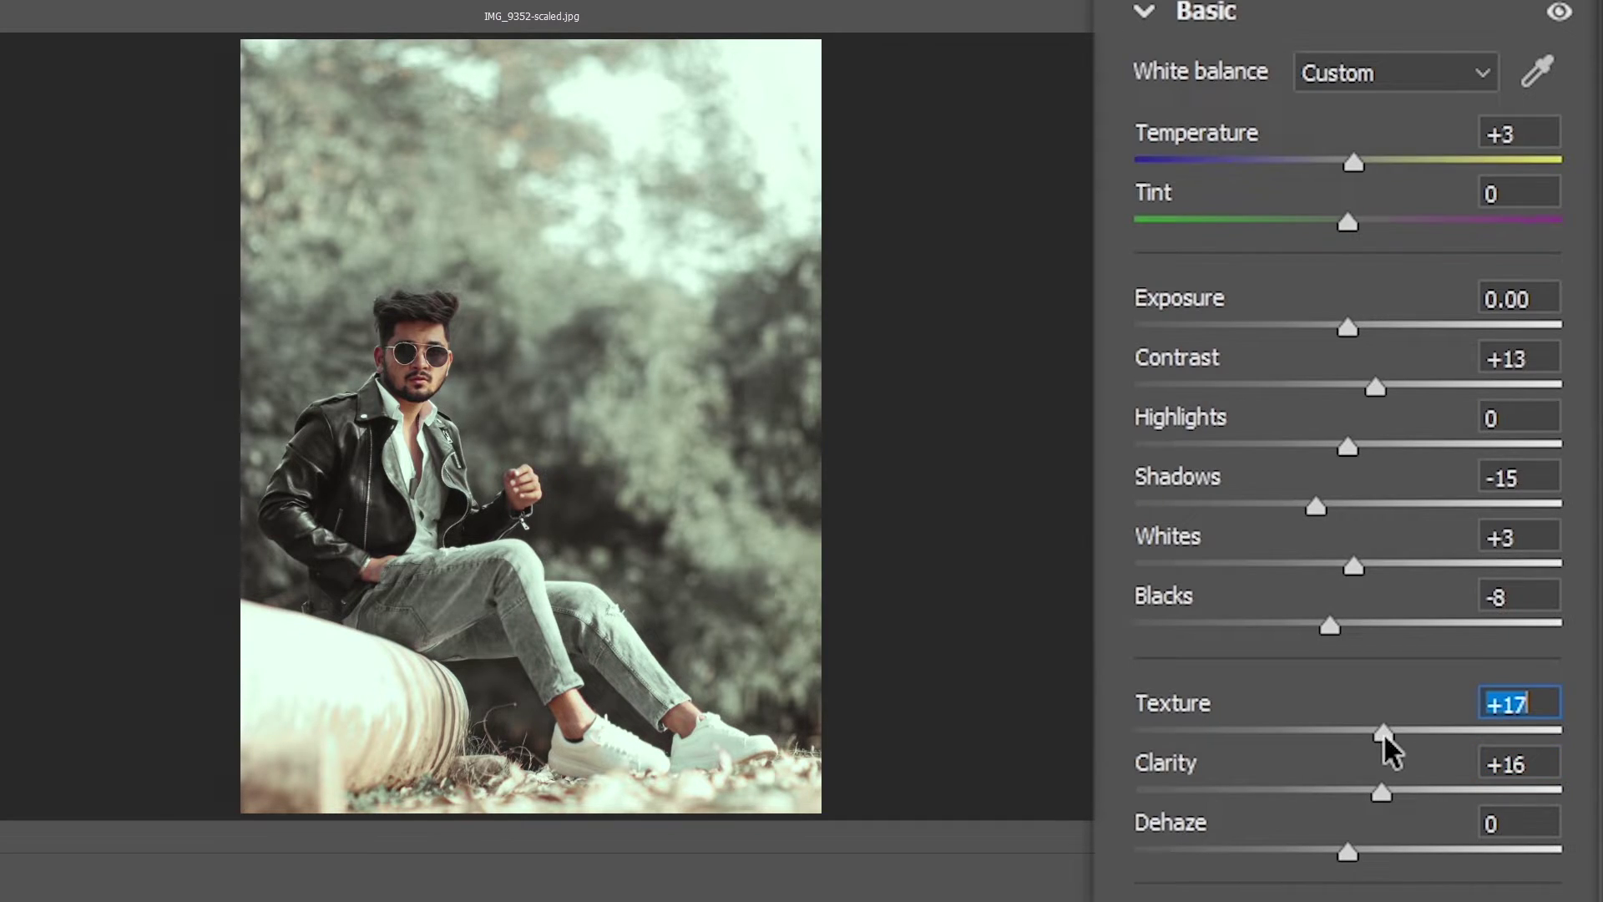
scroll(1384, 733, "down", 4)
Set Saturation to -4 and Vibrance to +3
left_click(1340, 636)
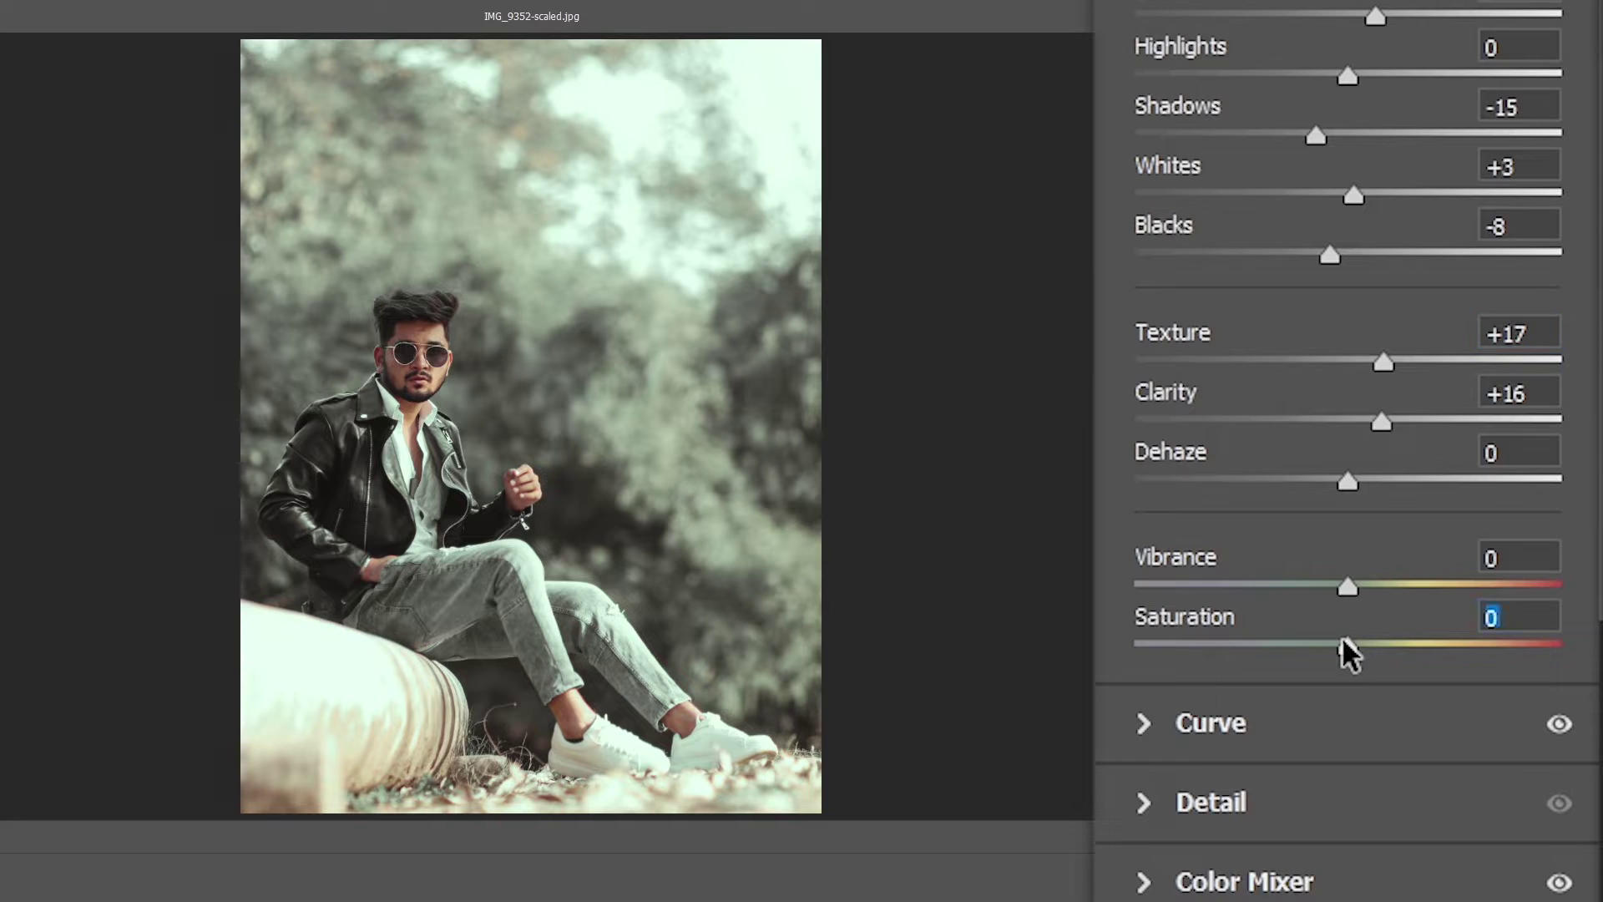
left_click_drag(1341, 638, 1334, 640)
left_click_drag(1347, 582, 1354, 582)
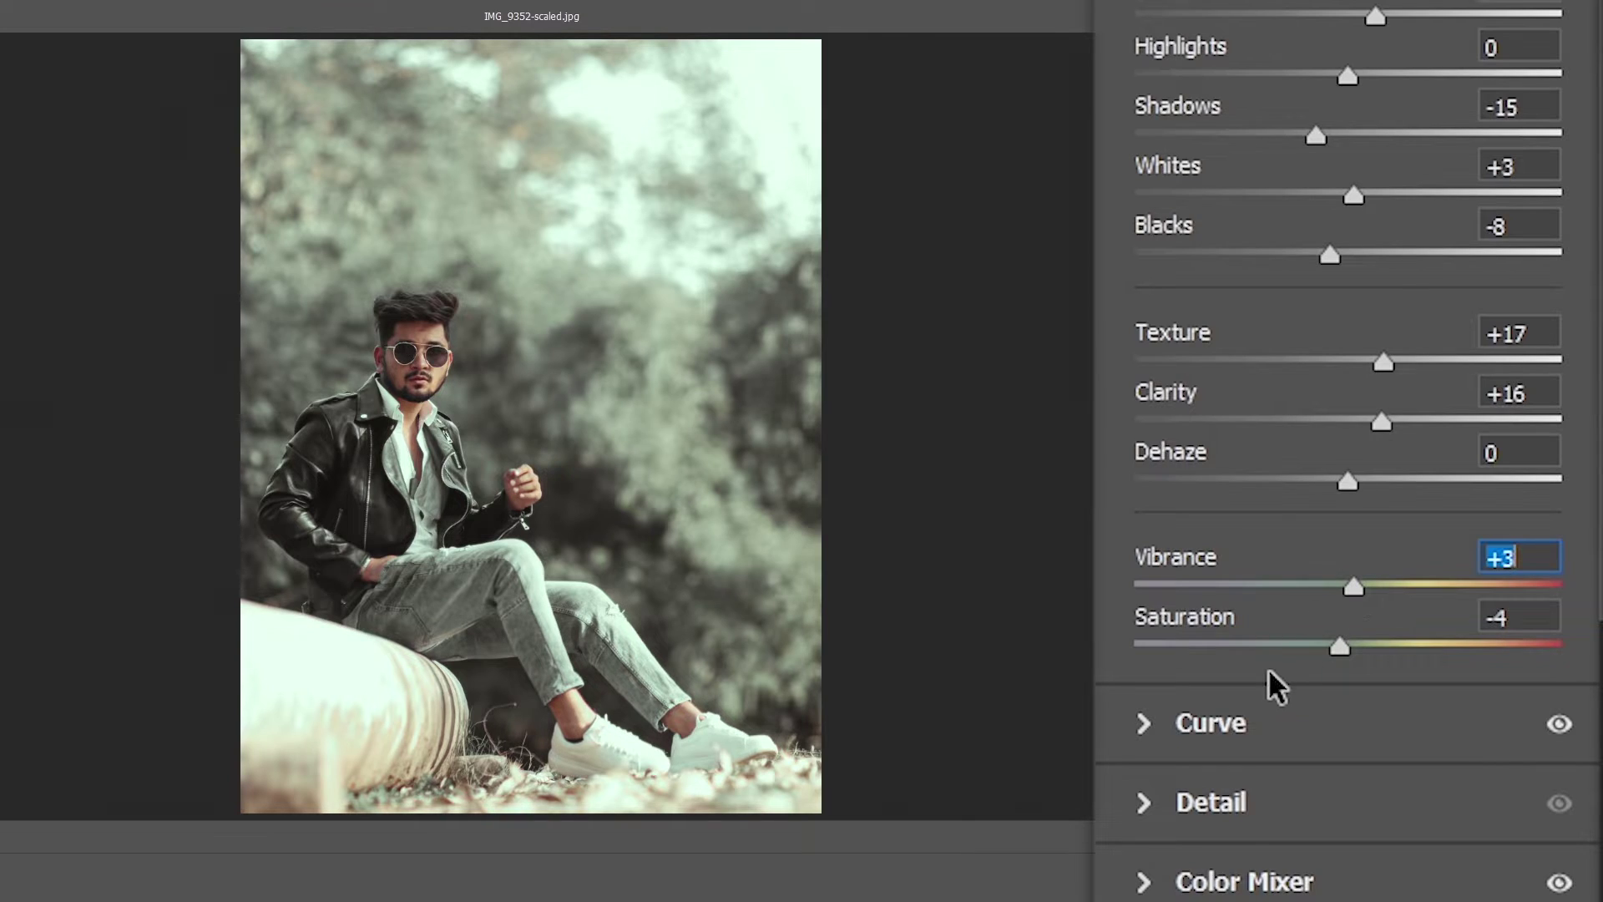
Set Detail Noise Reduction to 13 and commit the Camera Raw grade to Layer 1
left_click(1162, 831)
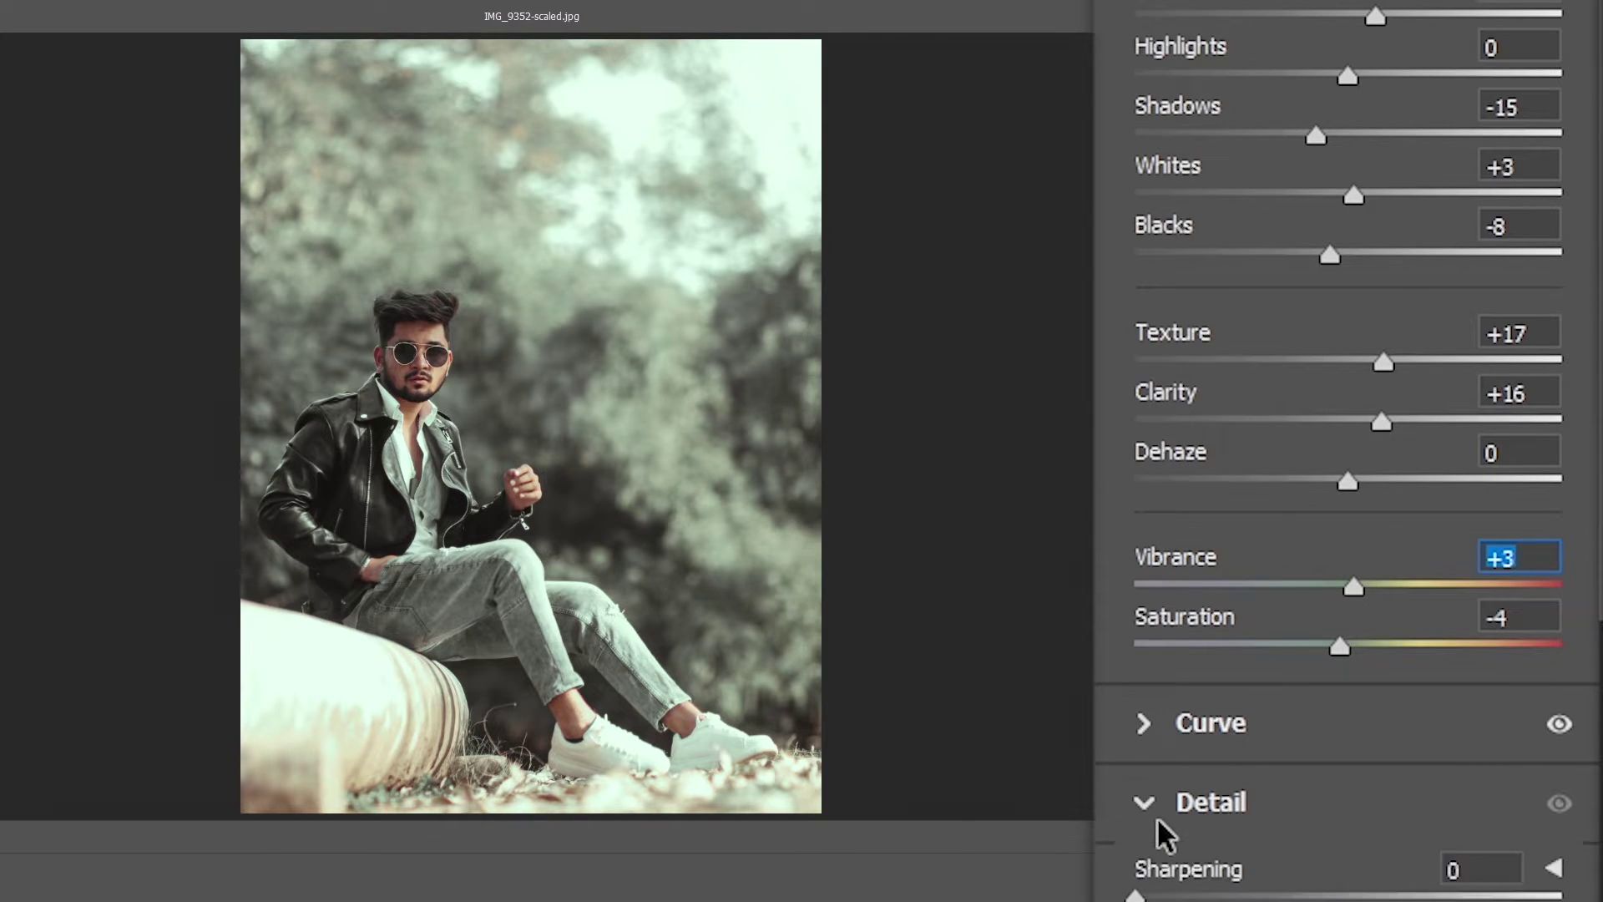
scroll(1259, 449, "down", 8)
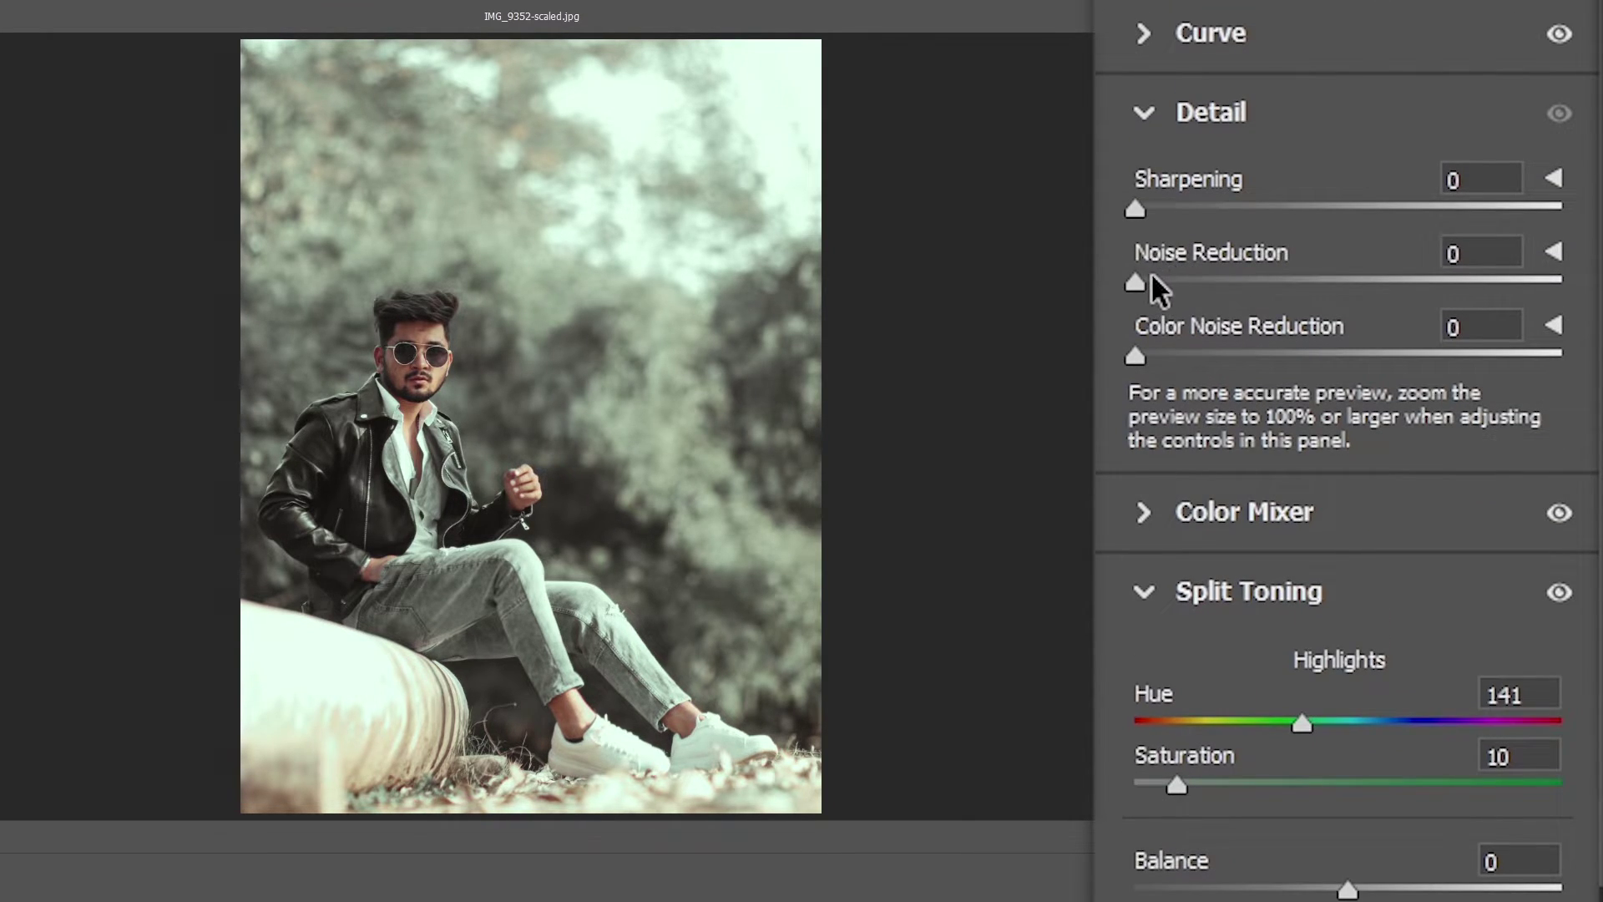
left_click_drag(1152, 276, 1187, 277)
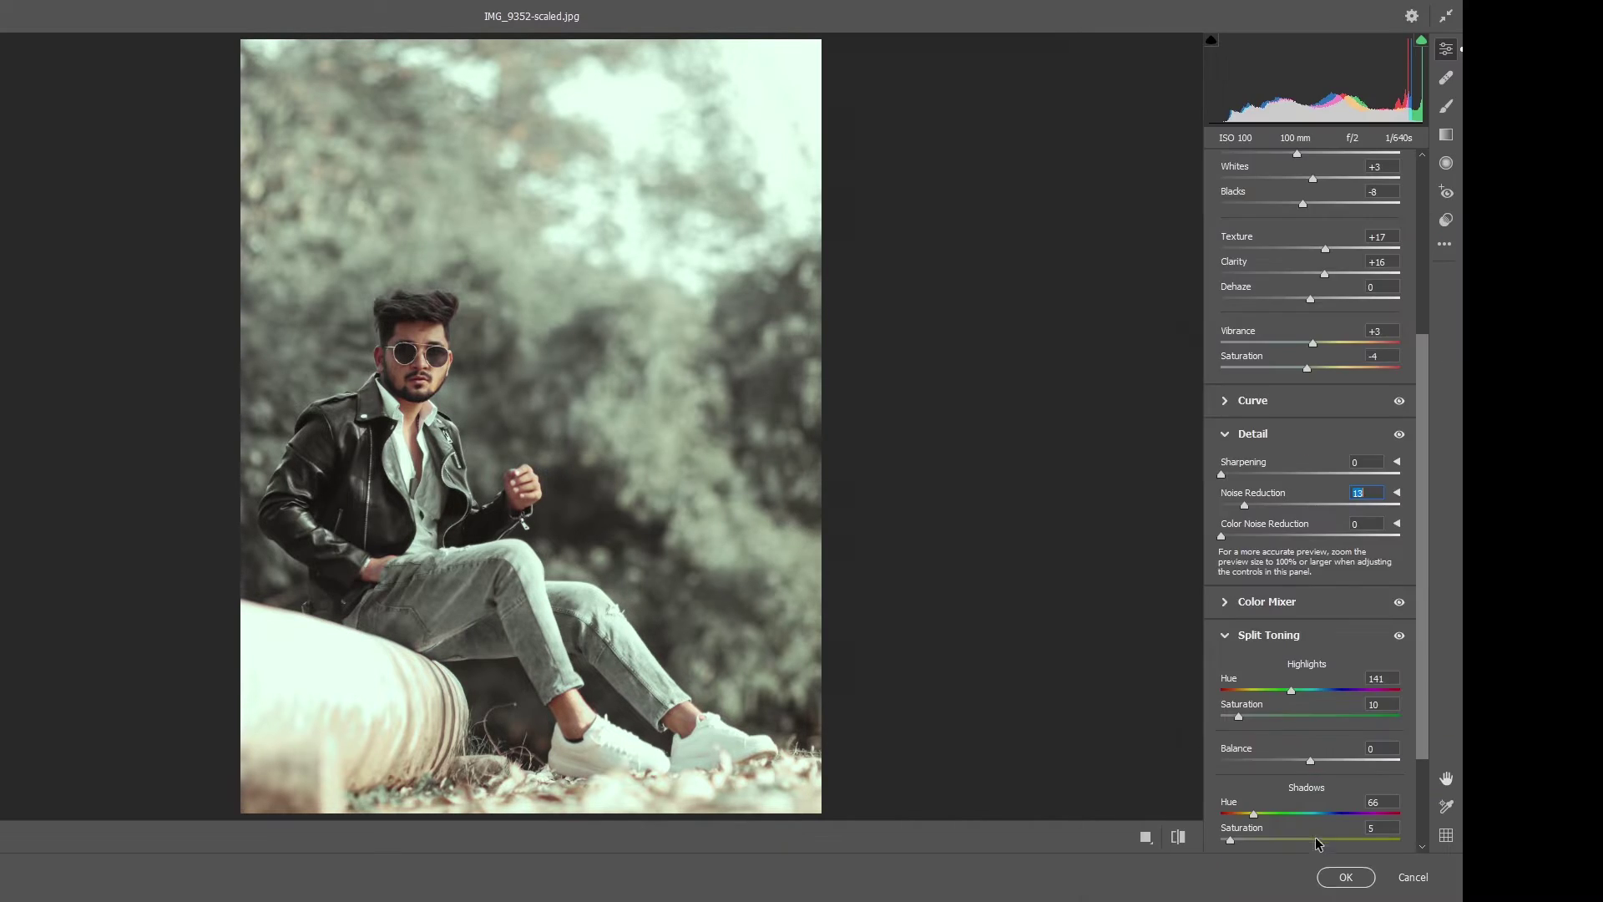
left_click(1342, 877)
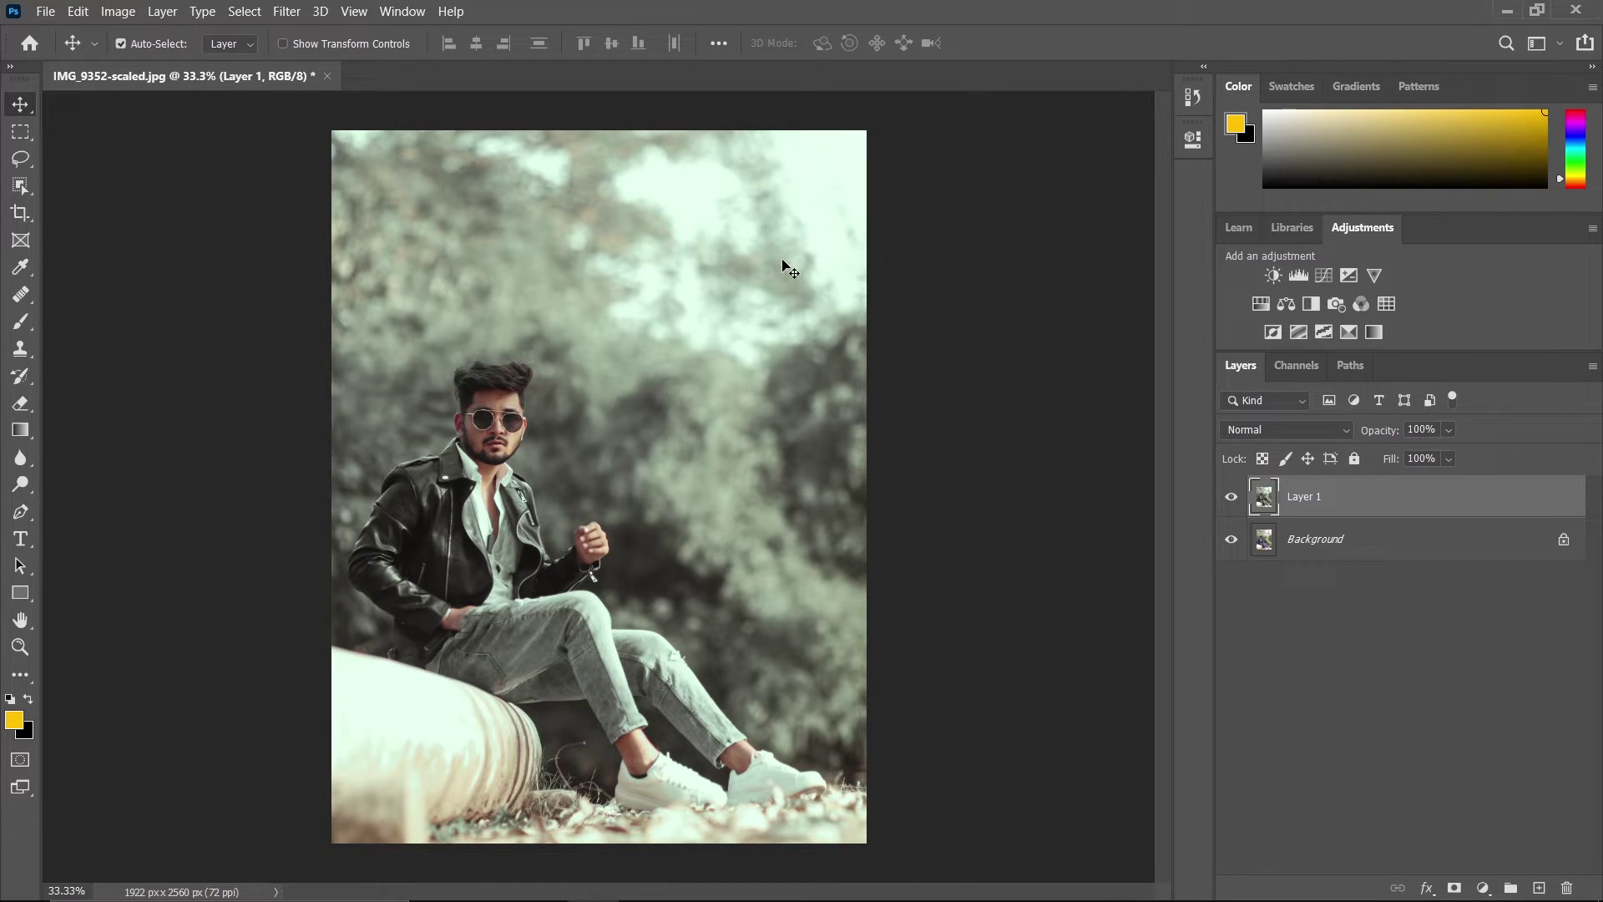
Add a new layer and marquee-select a rectangle at the photo's top-right corner
left_click(1539, 888)
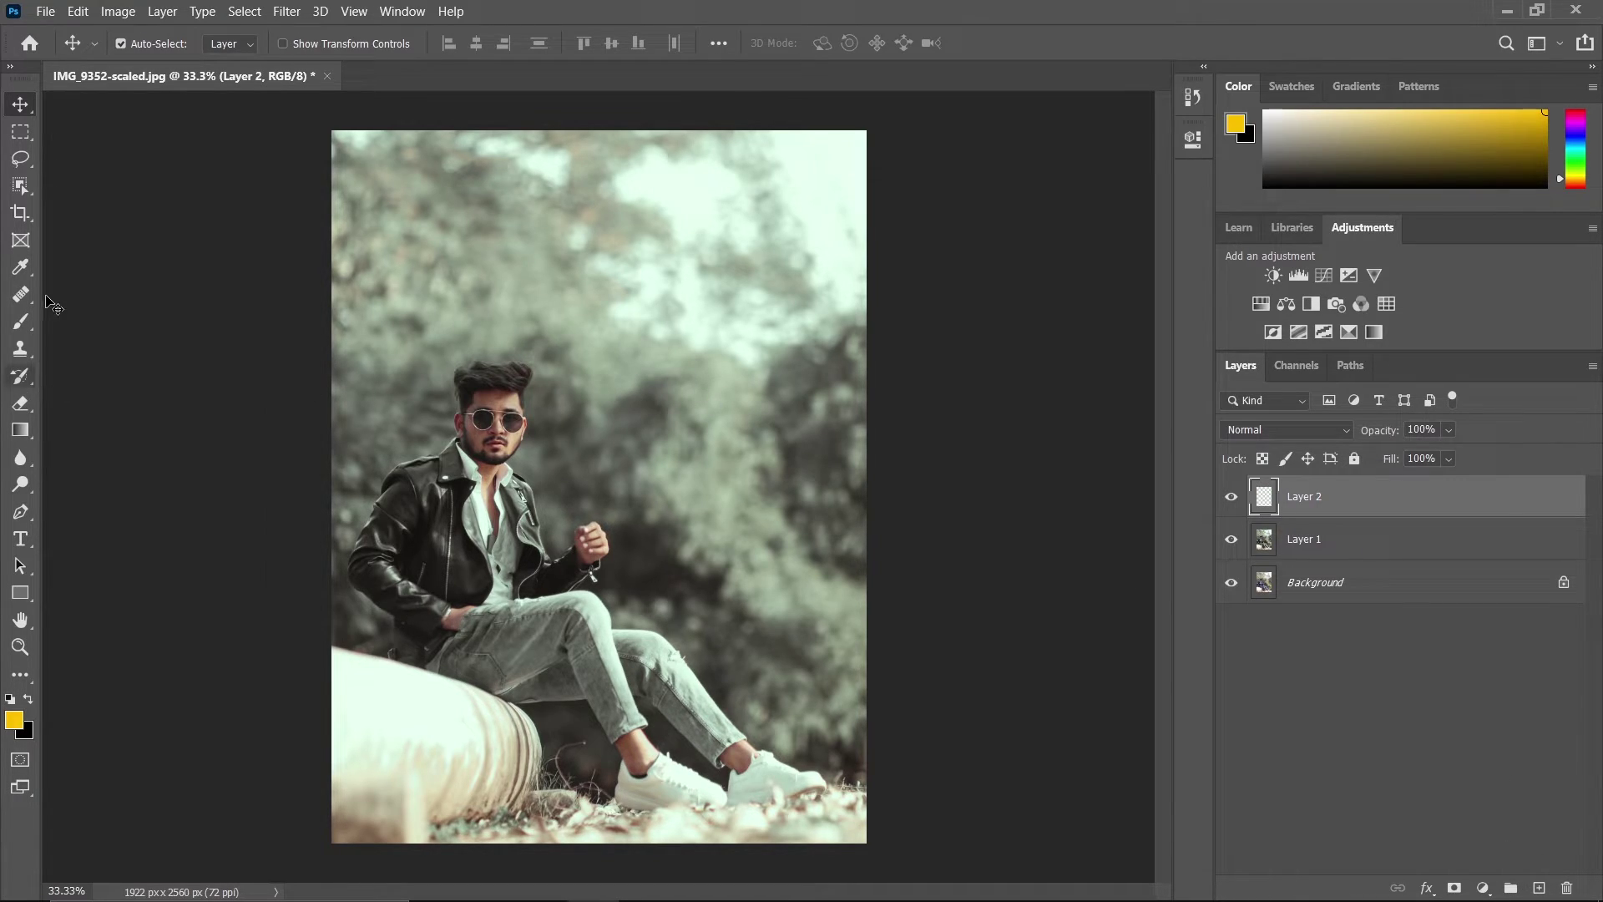
left_click(21, 131)
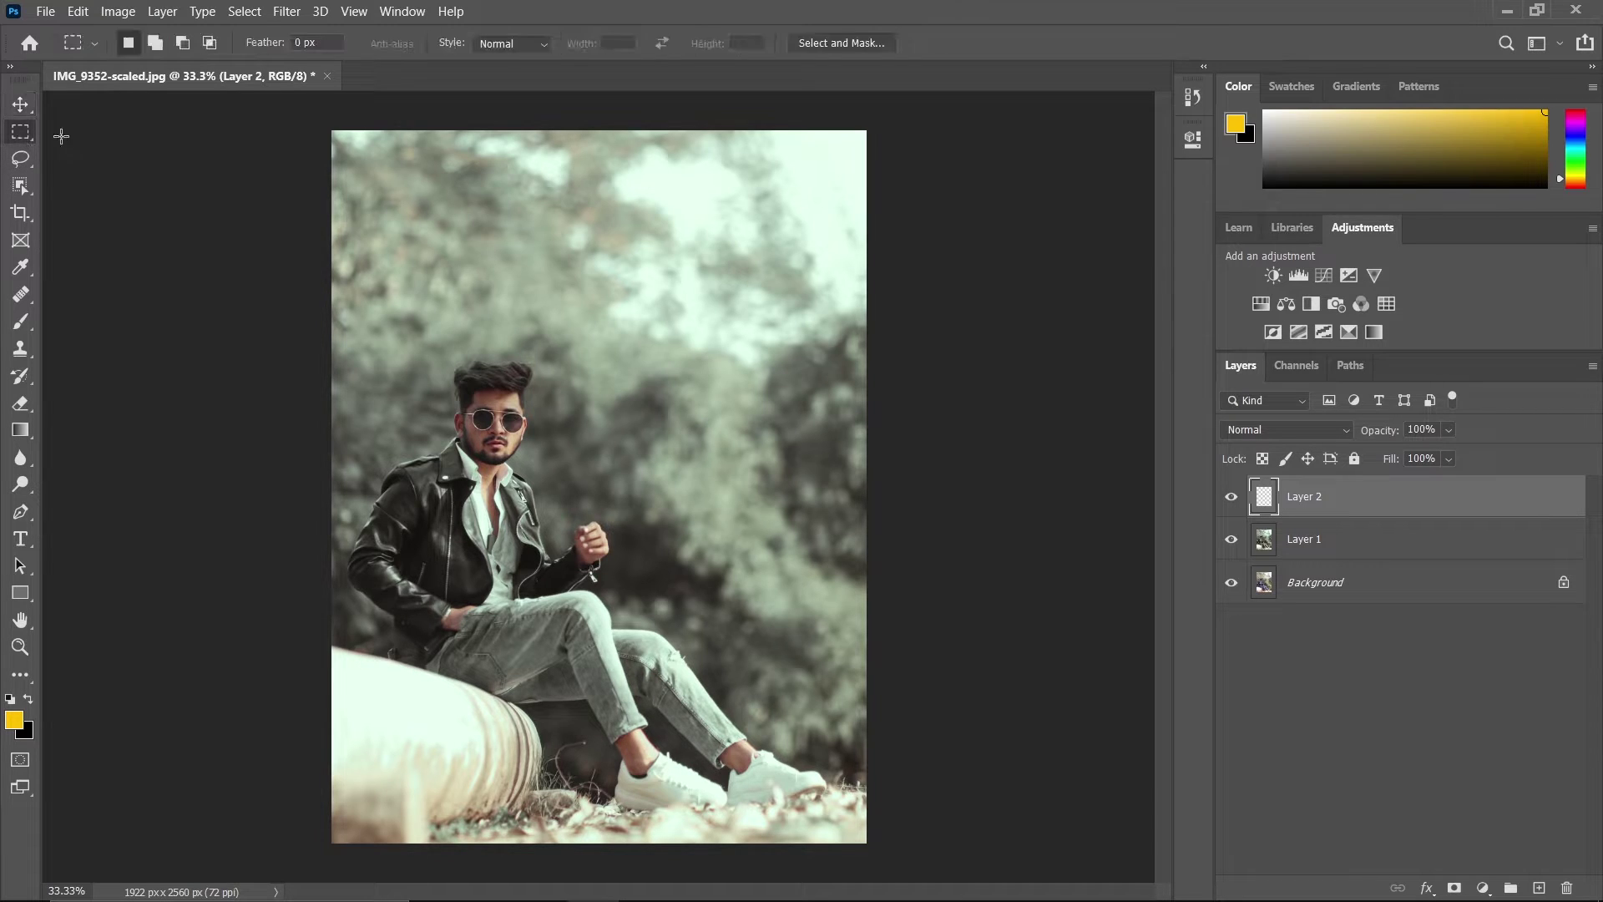
left_click_drag(878, 127, 706, 327)
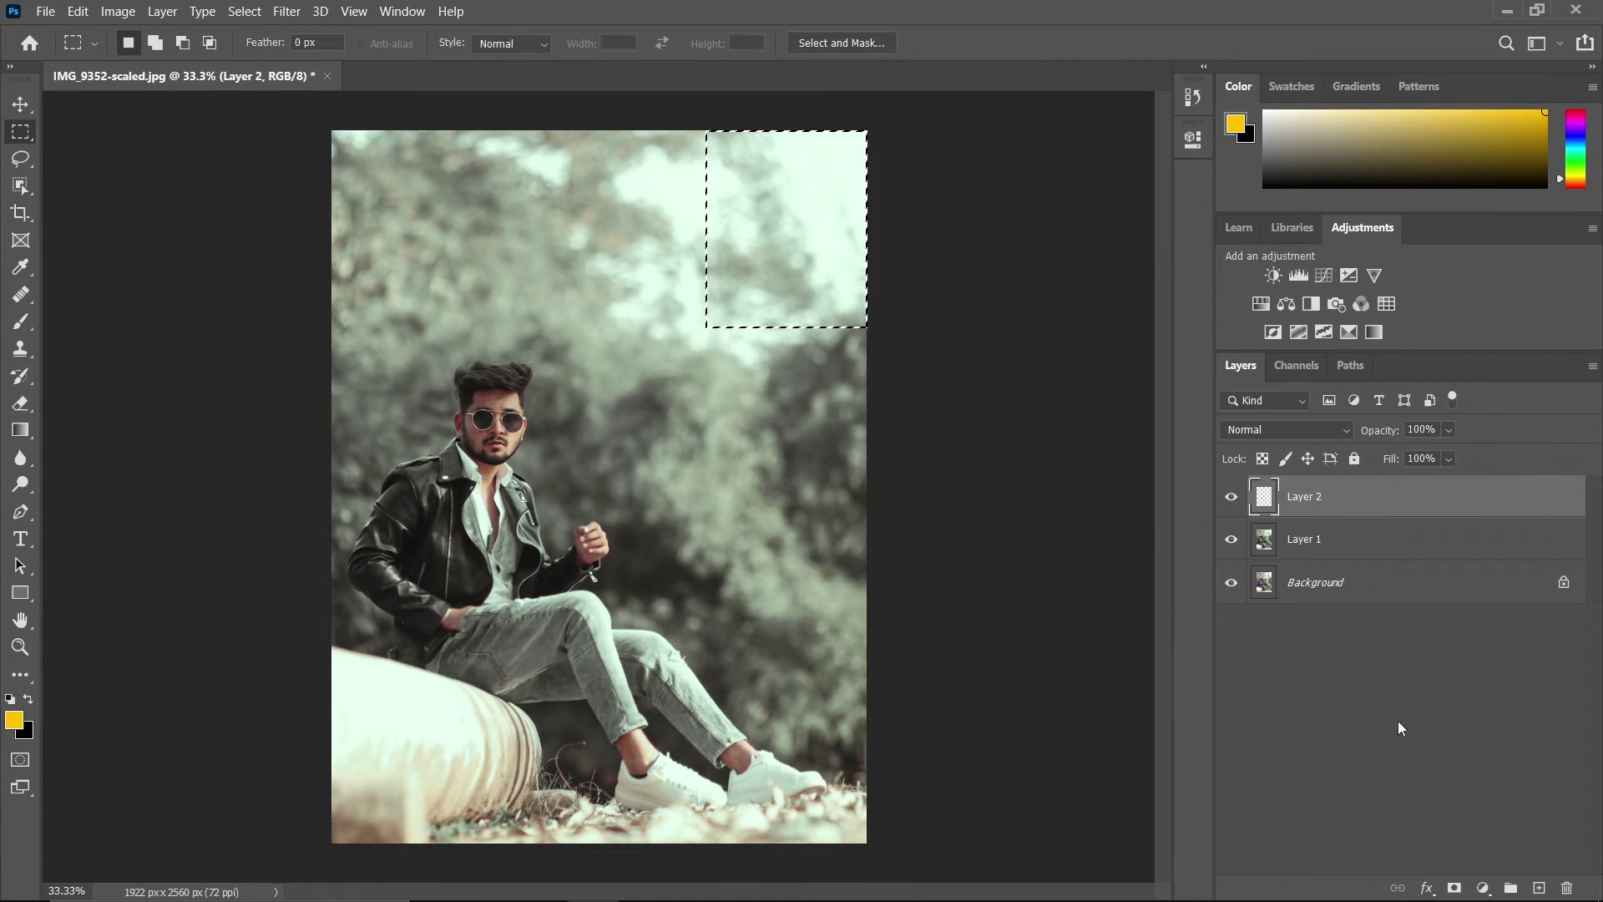
Fill the selection with a Solid Color layer in peach ffd49c
left_click(1481, 888)
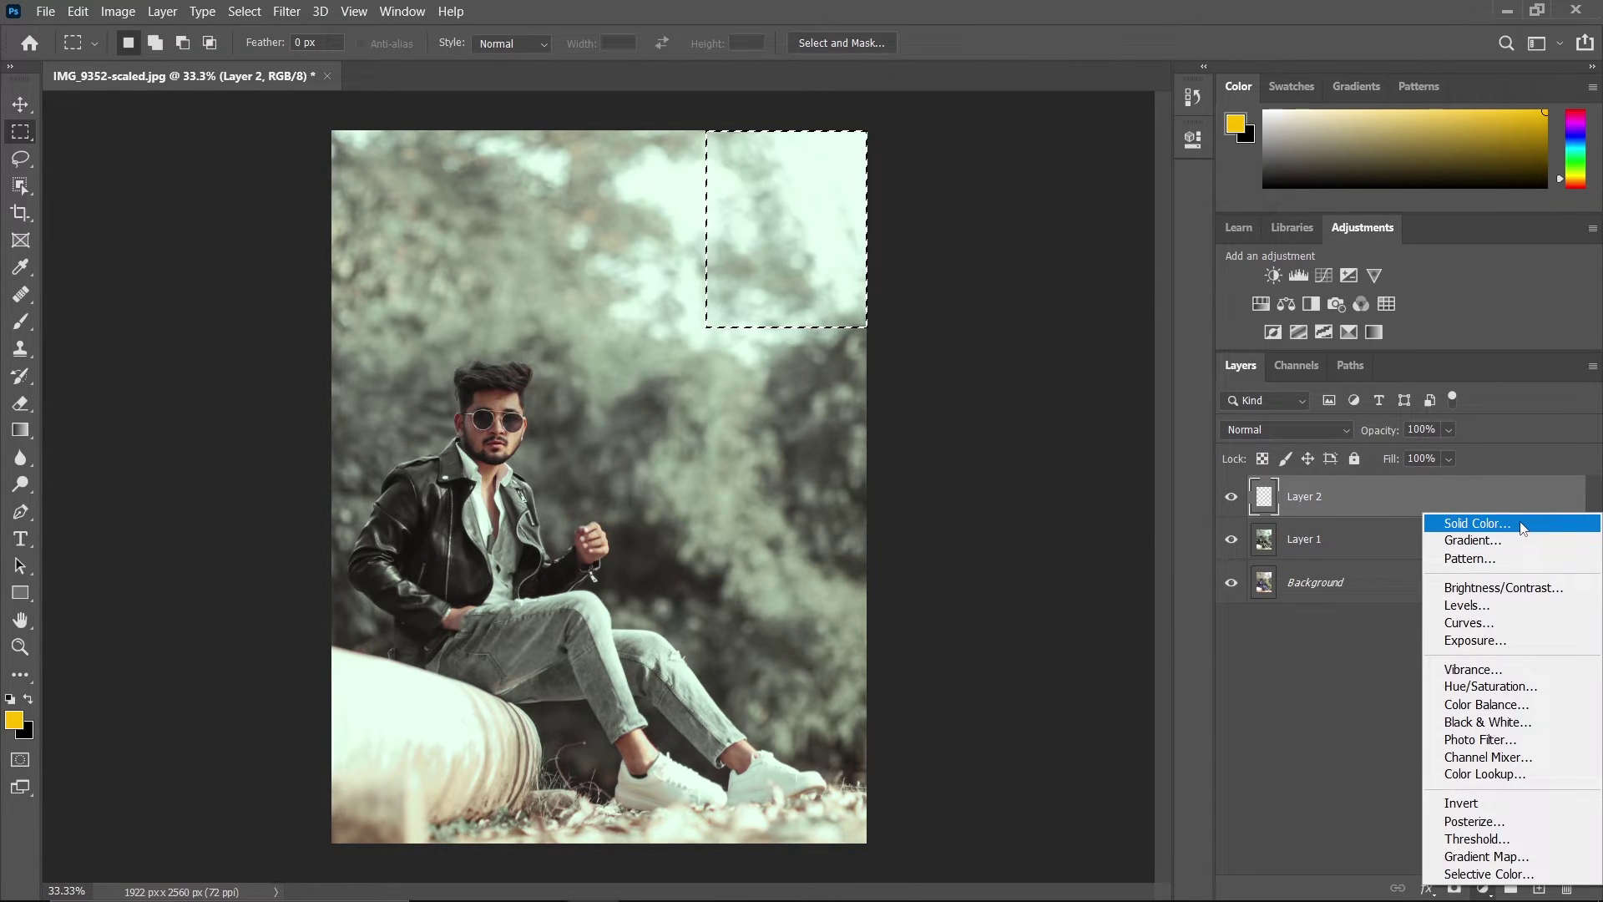
left_click(1477, 523)
left_click_drag(655, 293, 739, 192)
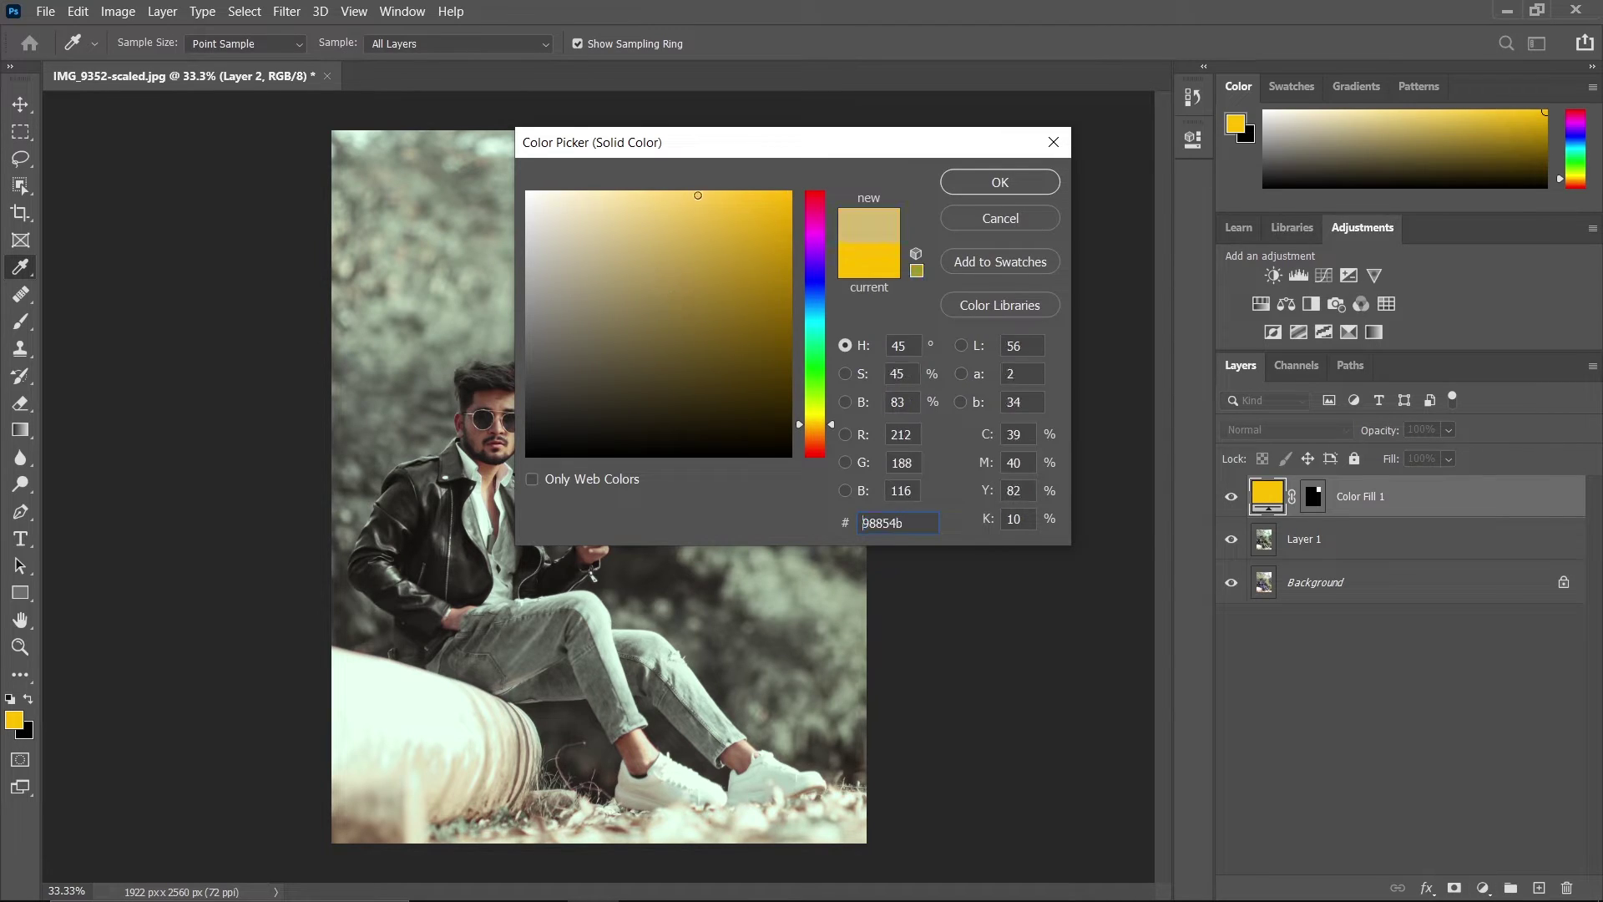
type("ffcd9c")
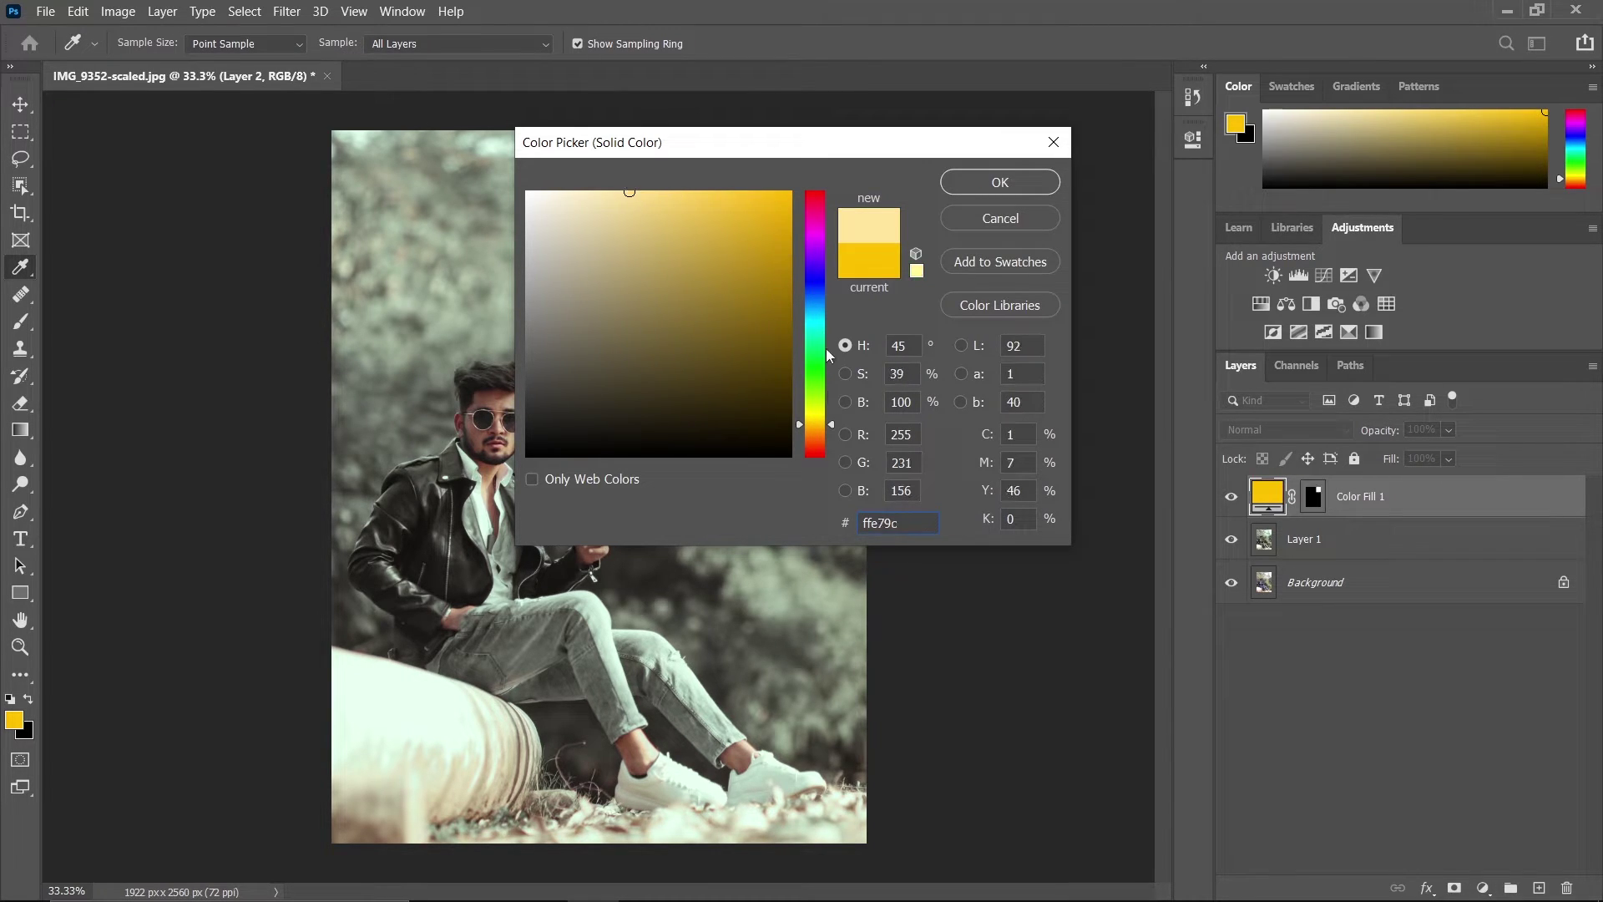
left_click_drag(818, 444, 818, 429)
left_click(827, 428)
left_click(817, 432)
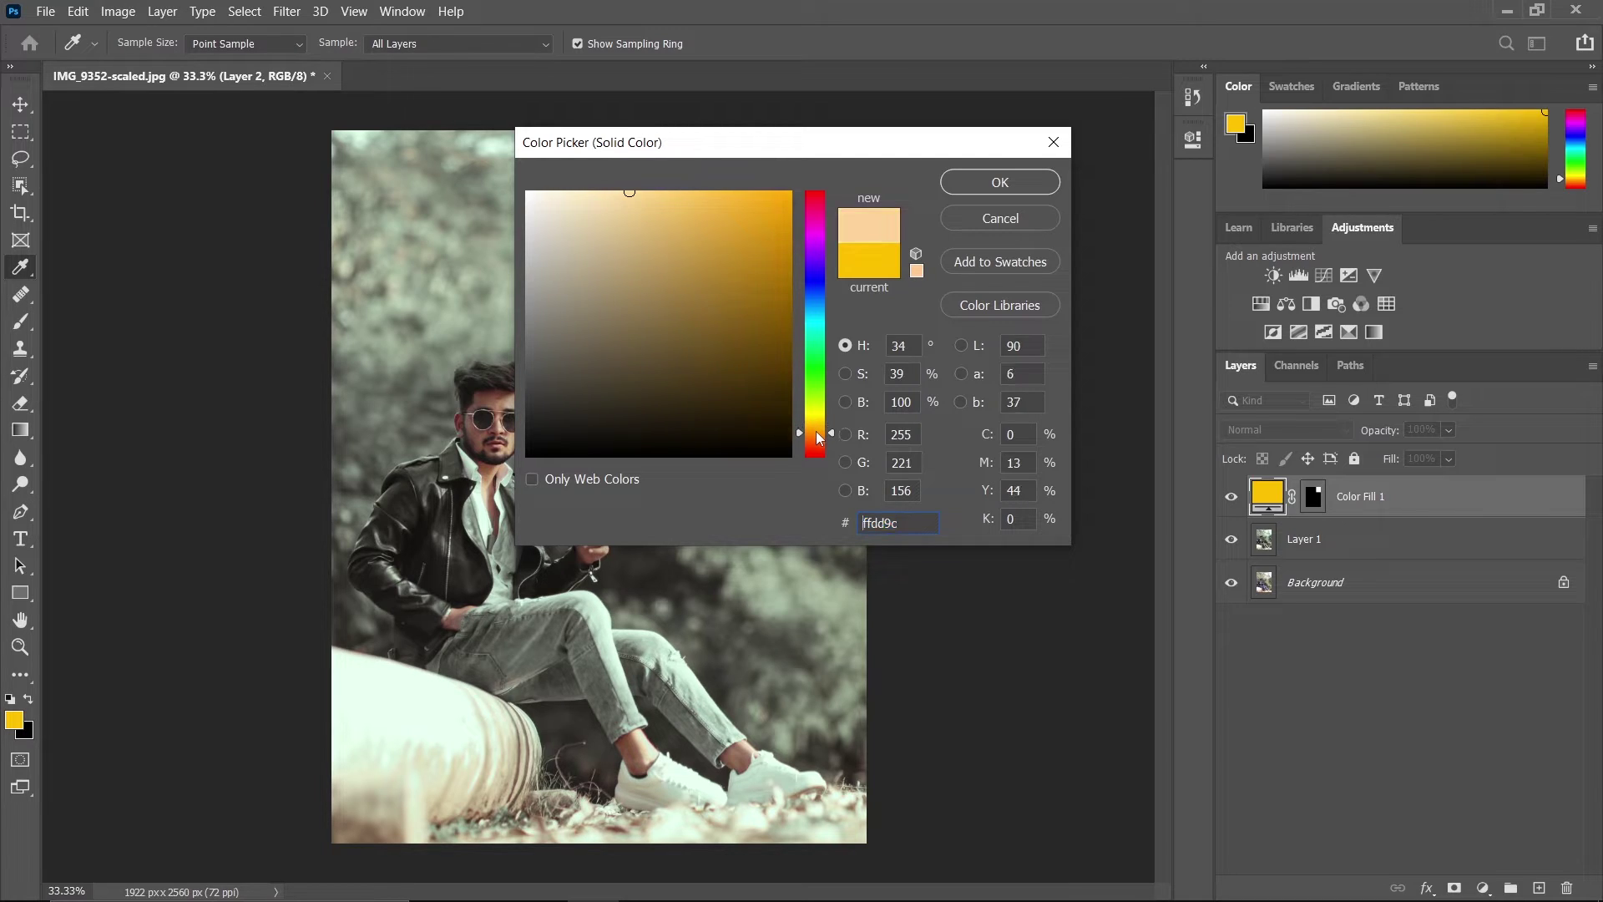
left_click(1019, 180)
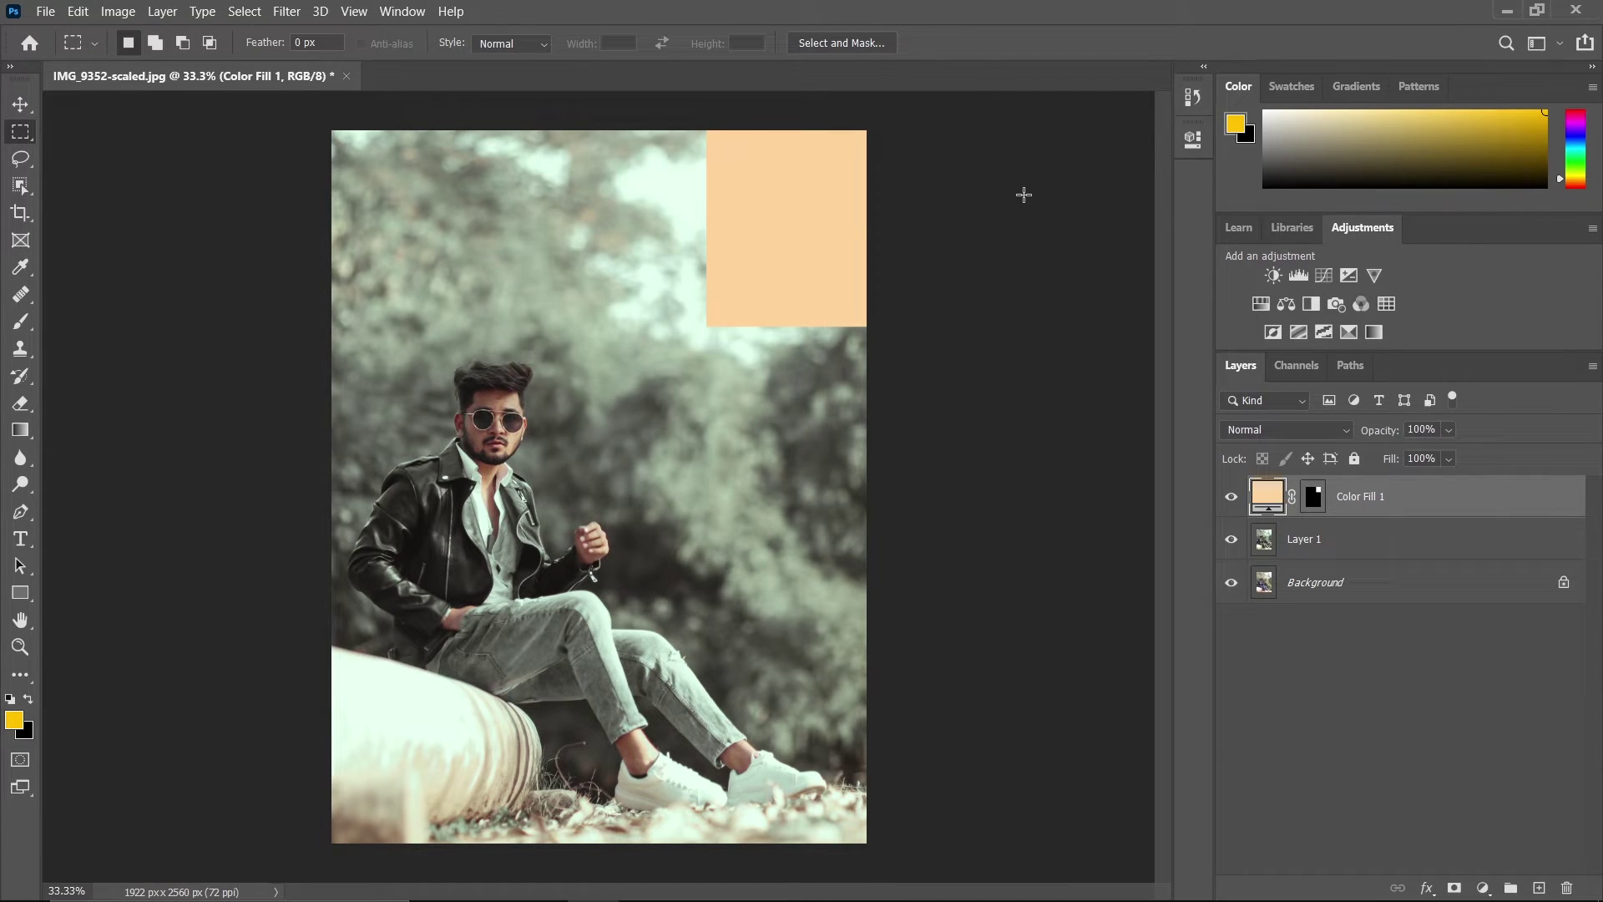
Rasterize Color Fill 1 and apply a Radial Blur: Amount 100, Zoom, Best, centre toward upper right
left_click(290, 17)
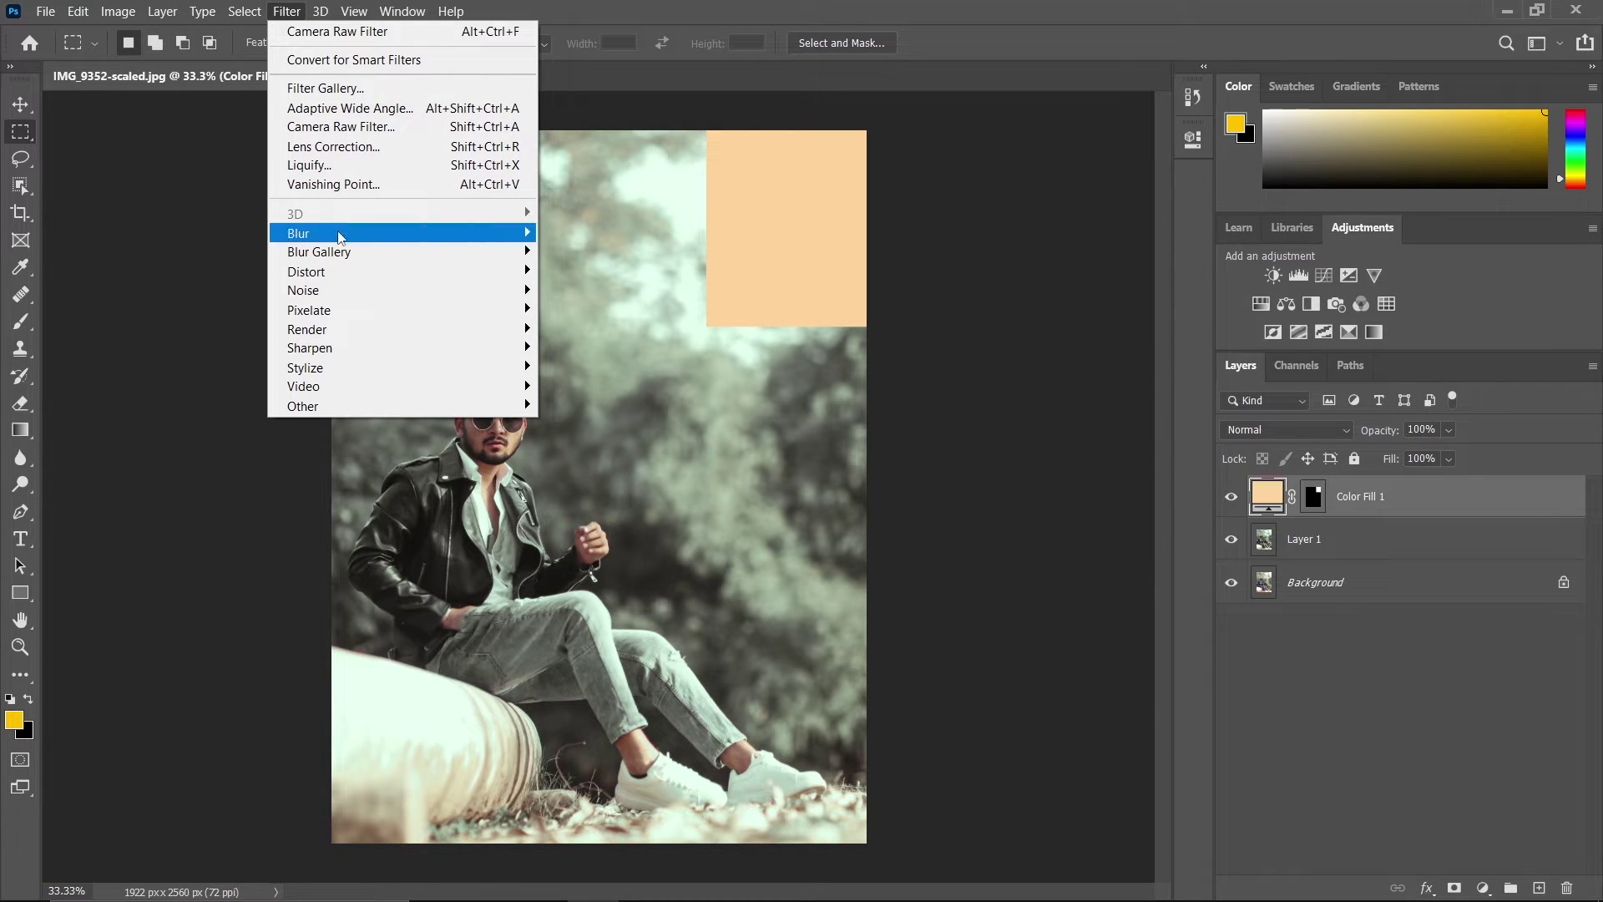
mouse_move(298, 233)
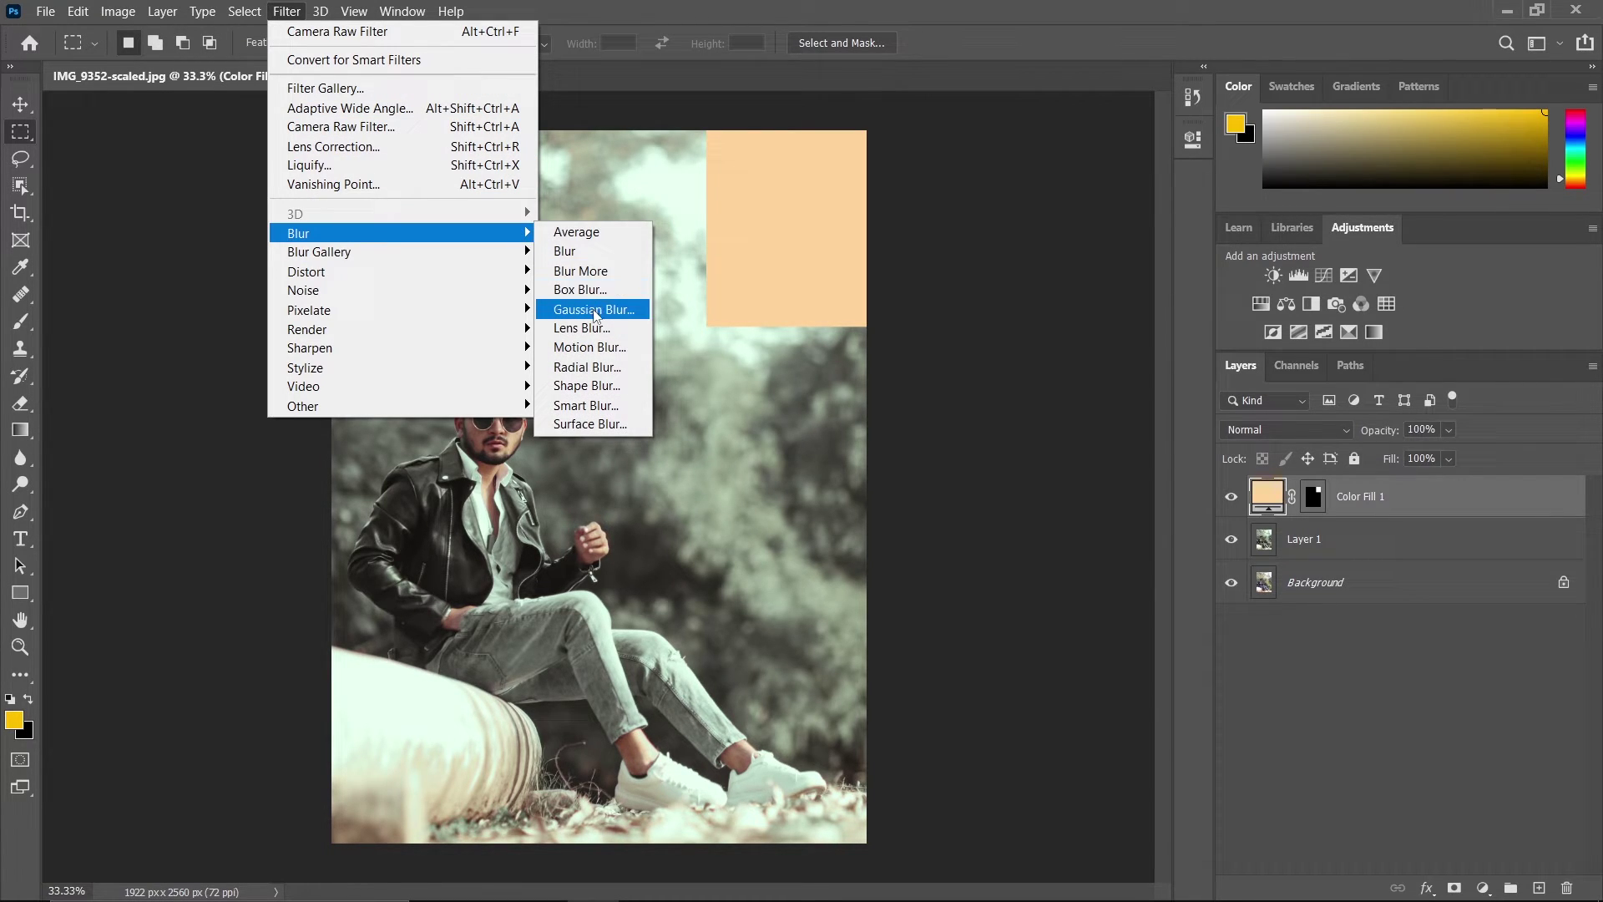
left_click(587, 367)
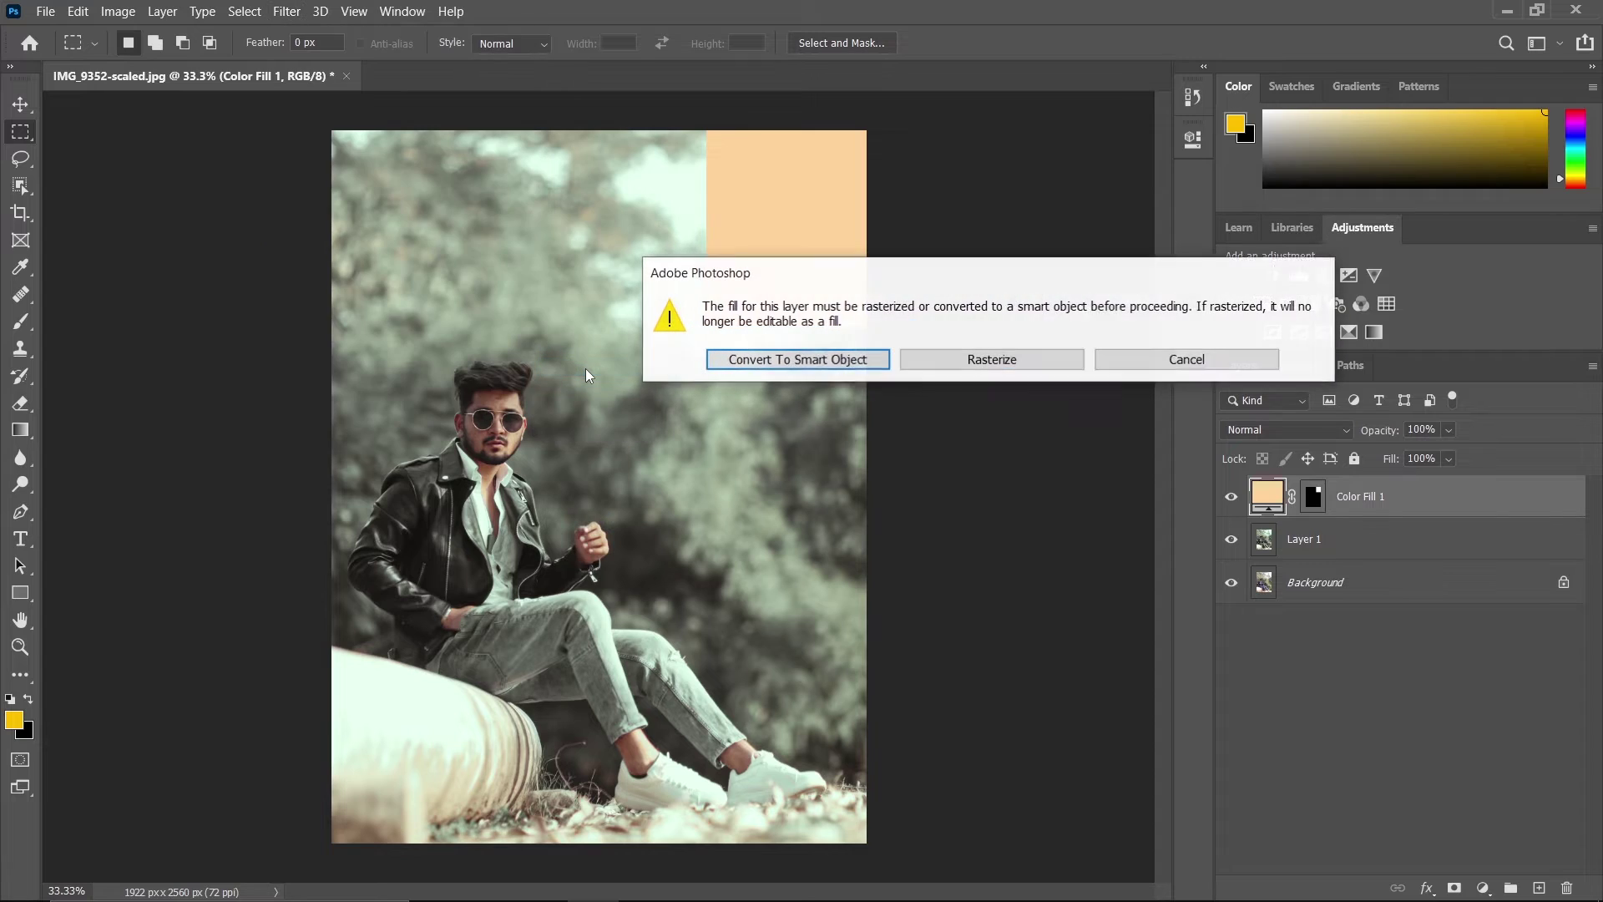
left_click(957, 363)
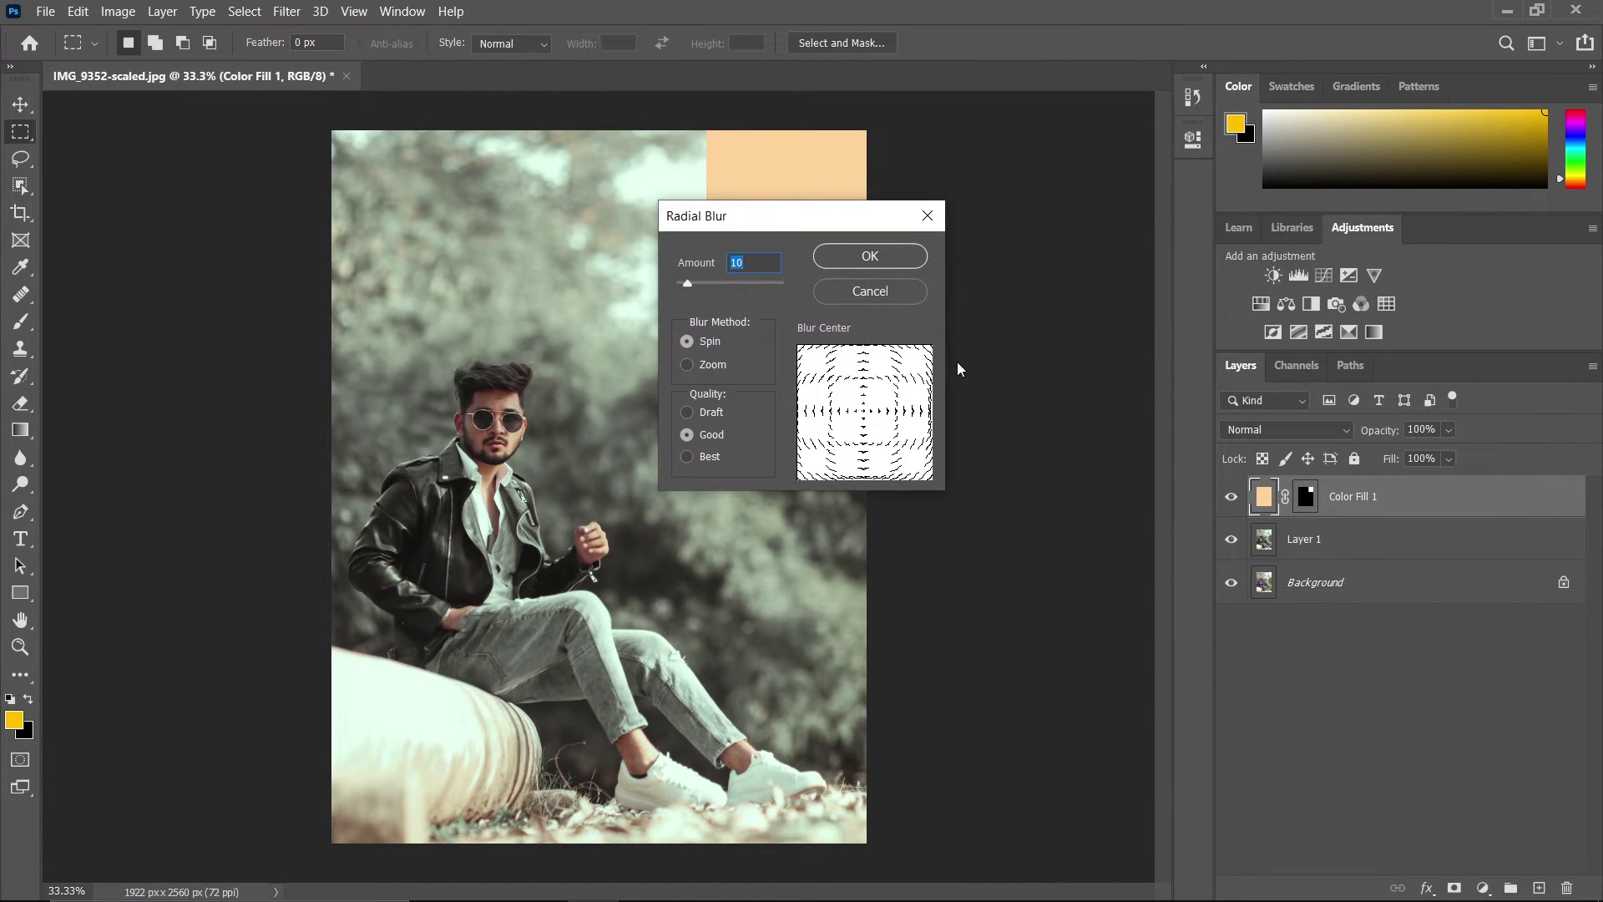
left_click_drag(709, 283, 793, 286)
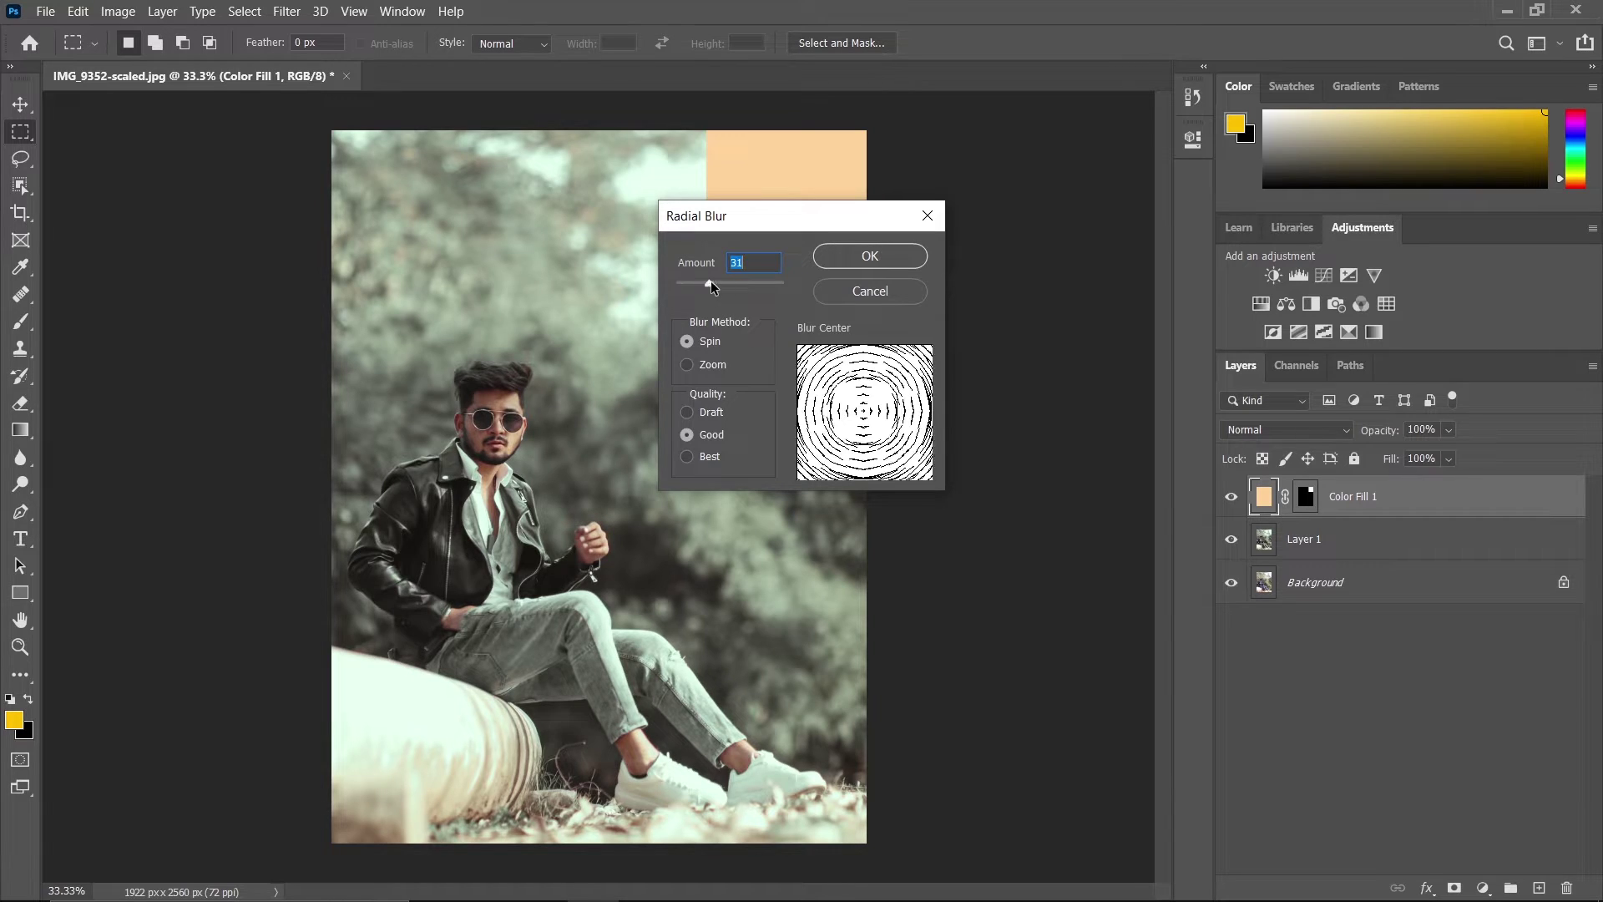
left_click(688, 365)
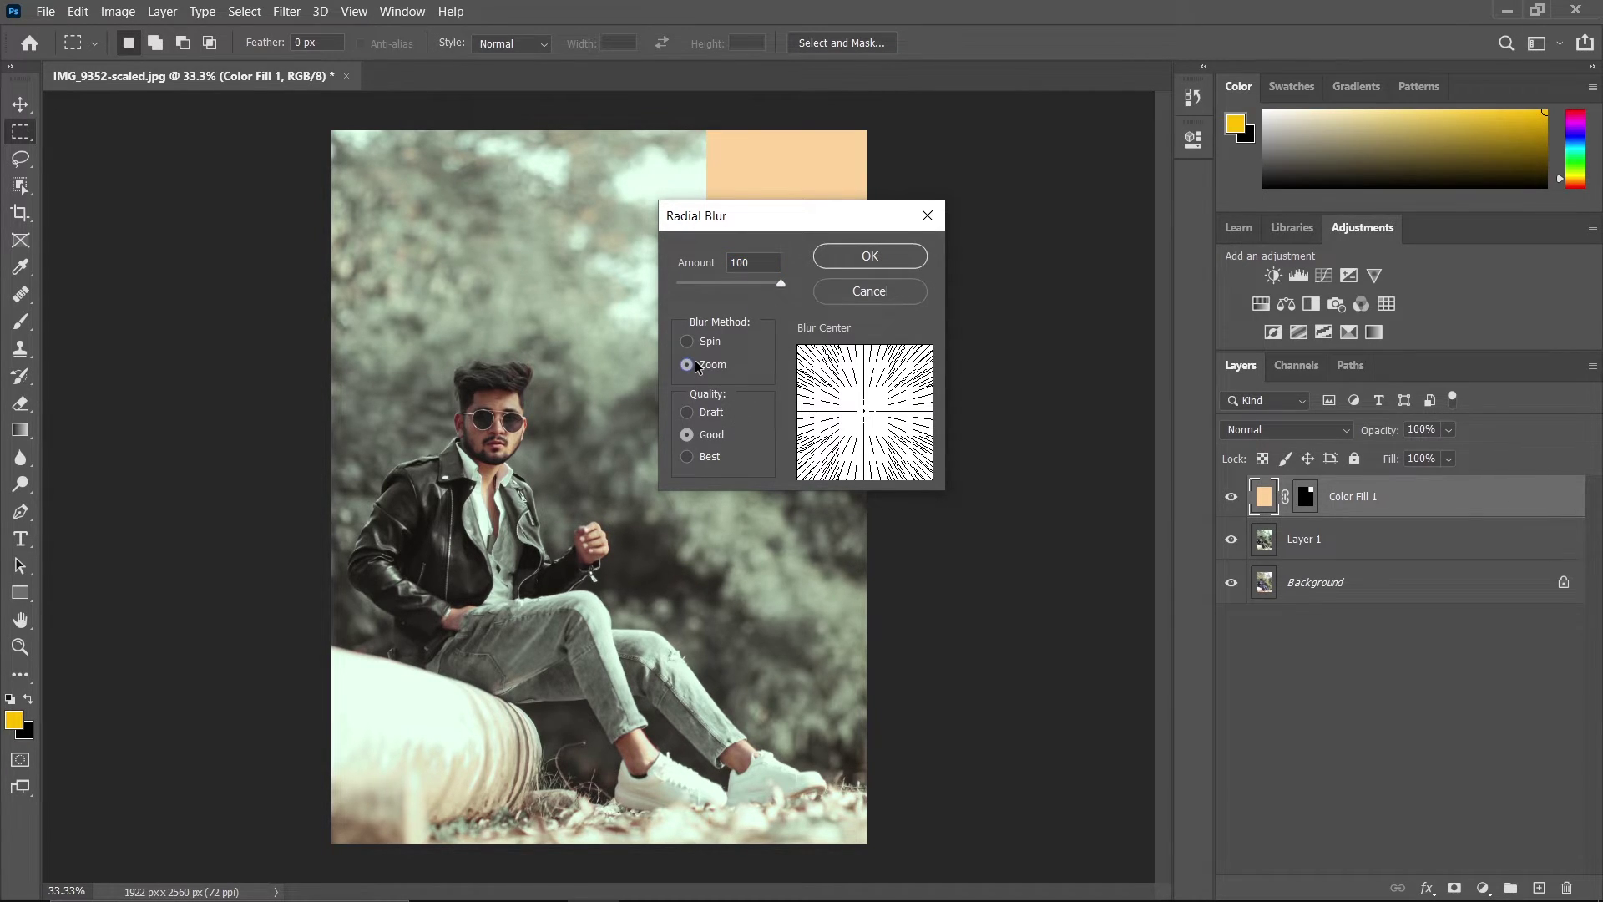
left_click(687, 457)
left_click_drag(854, 408, 918, 364)
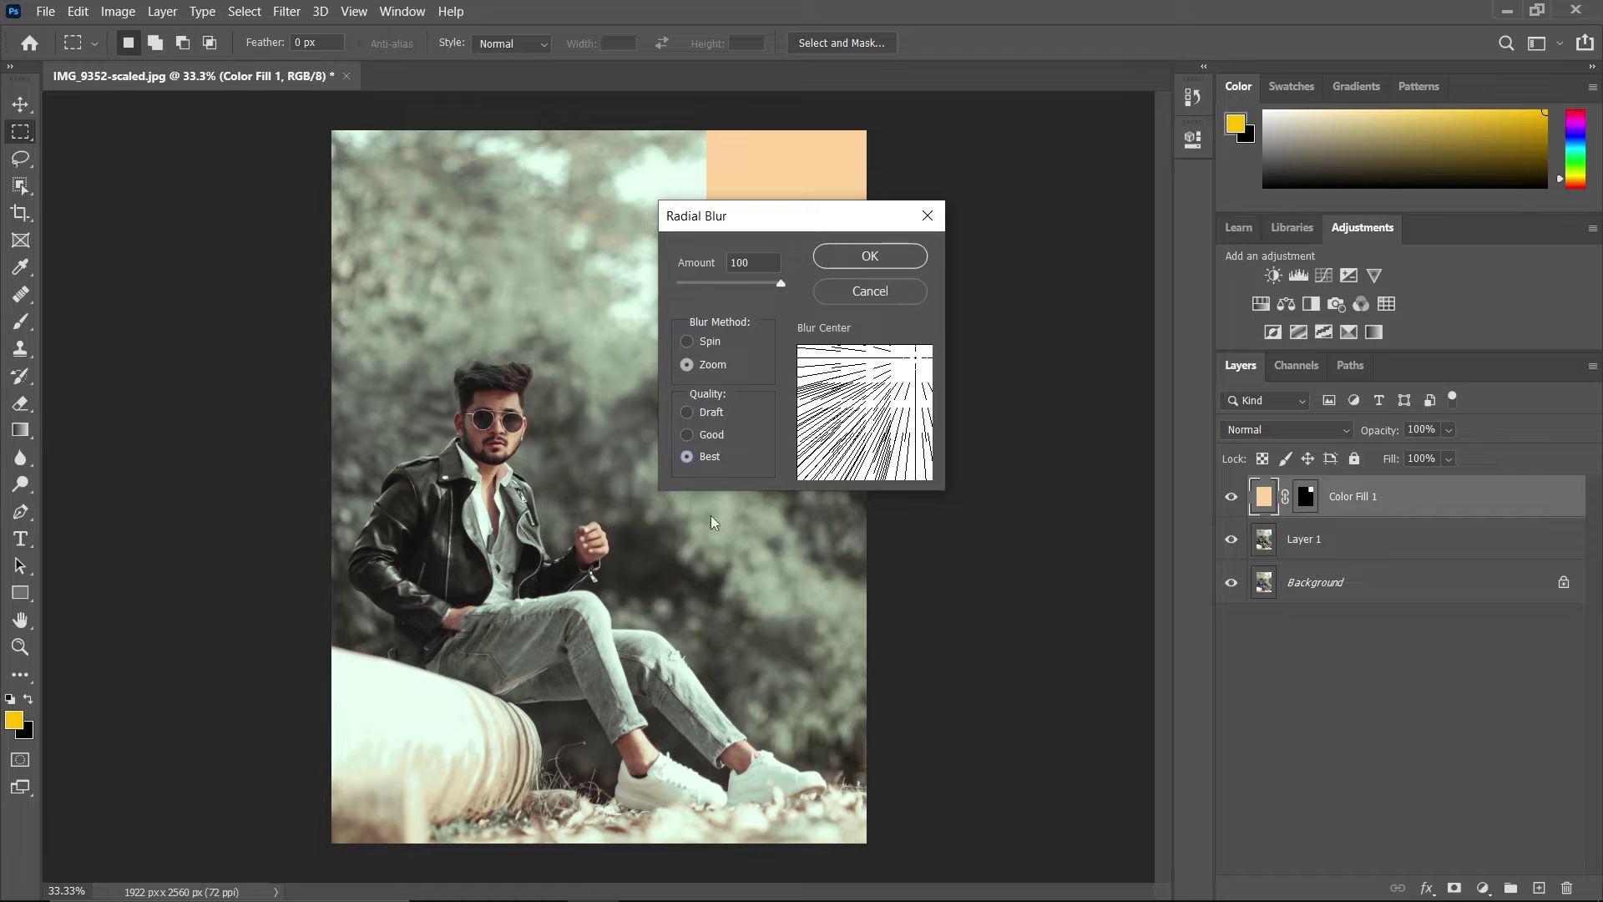
left_click(863, 260)
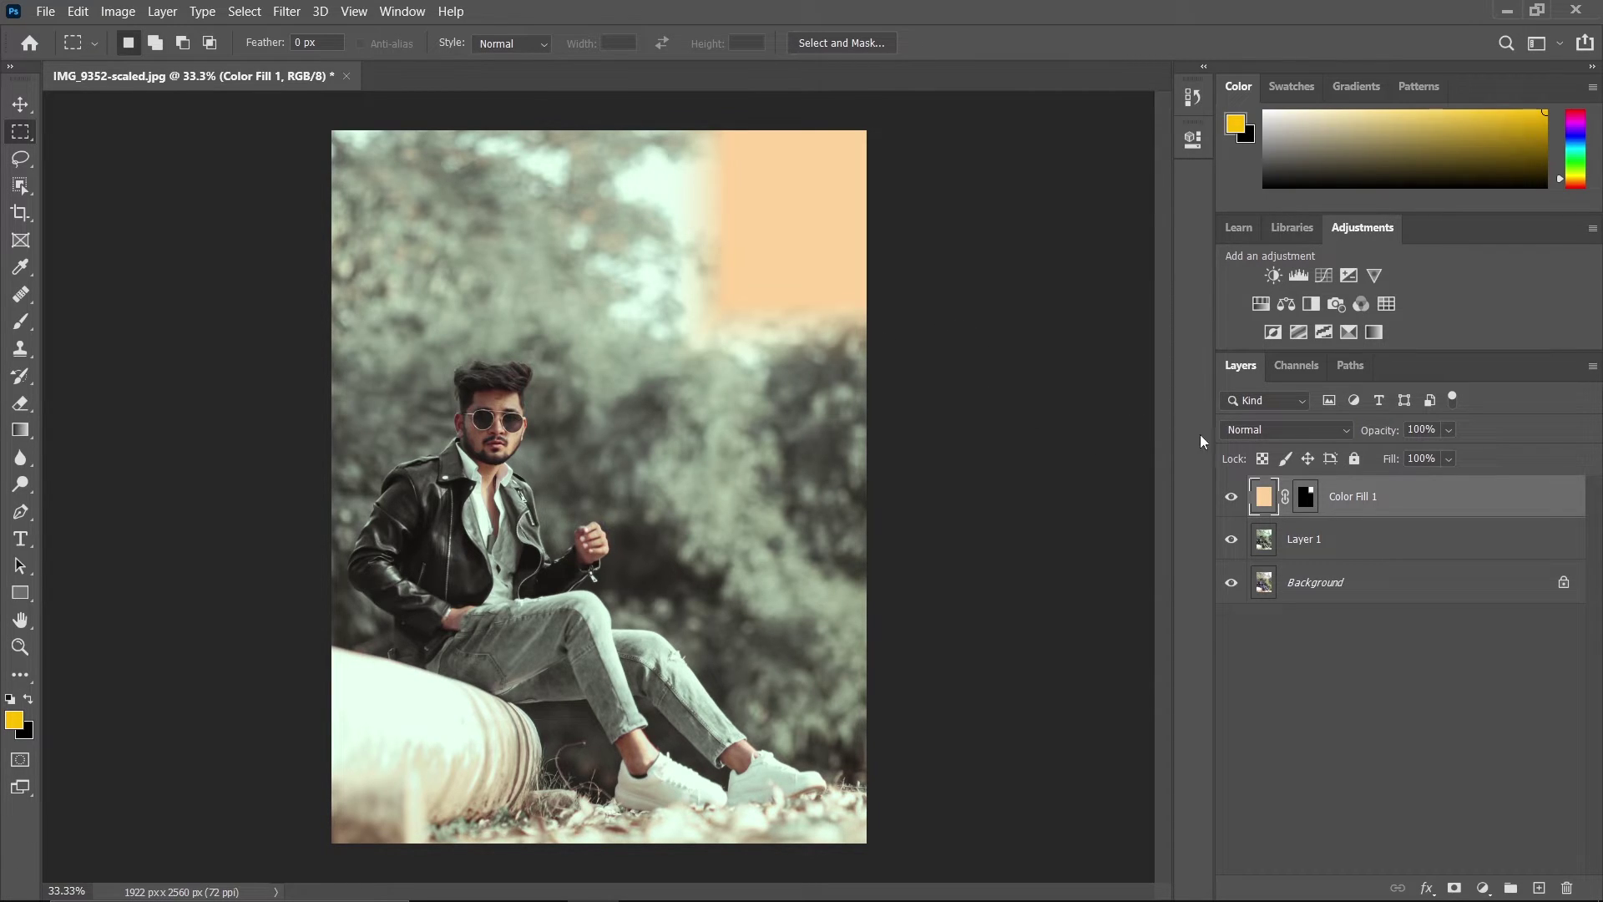
Free-transform the blurred peach layer up to about 376% and commit the scale
key("ctrl+t")
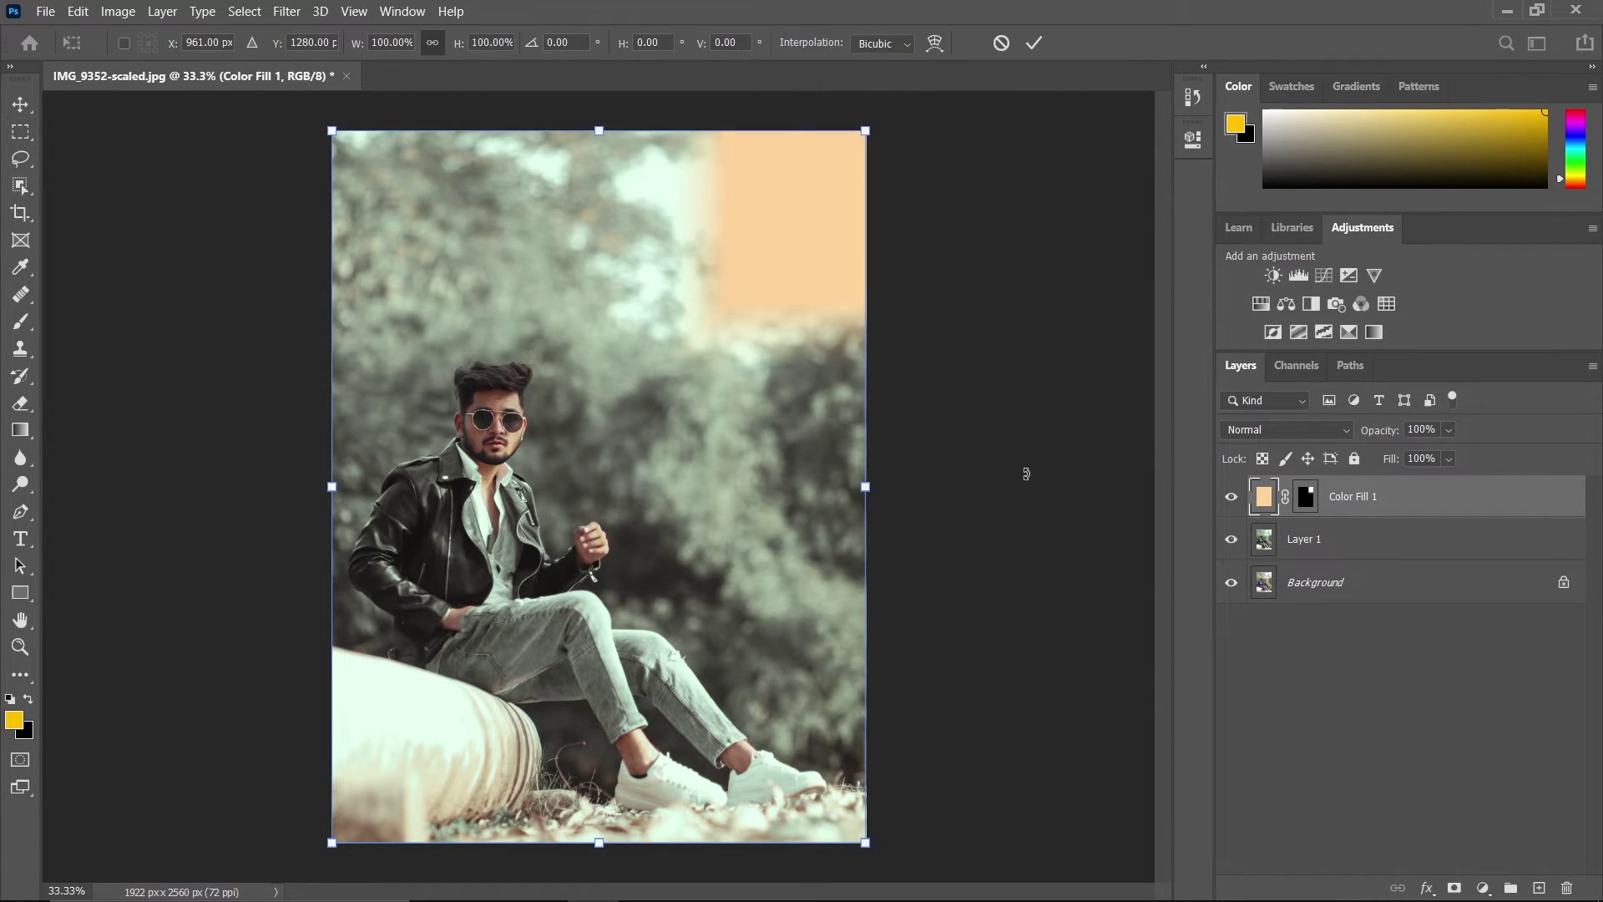
key("ctrl+minus")
key("ctrl+minus")
key("ctrl+minus")
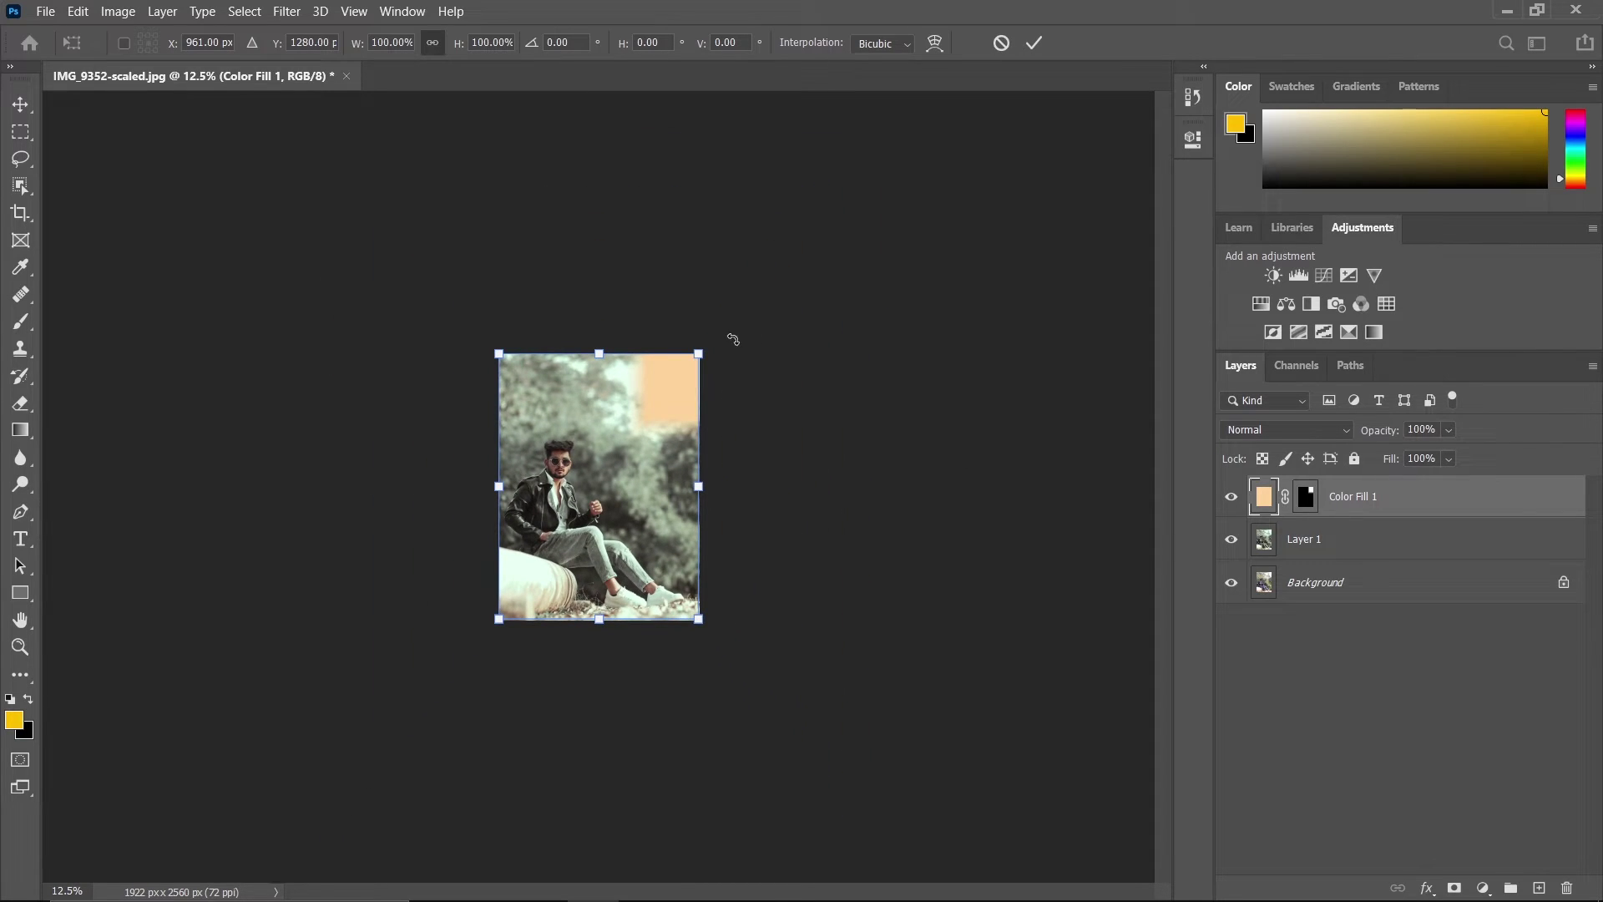
left_click_drag(700, 352, 1030, 132)
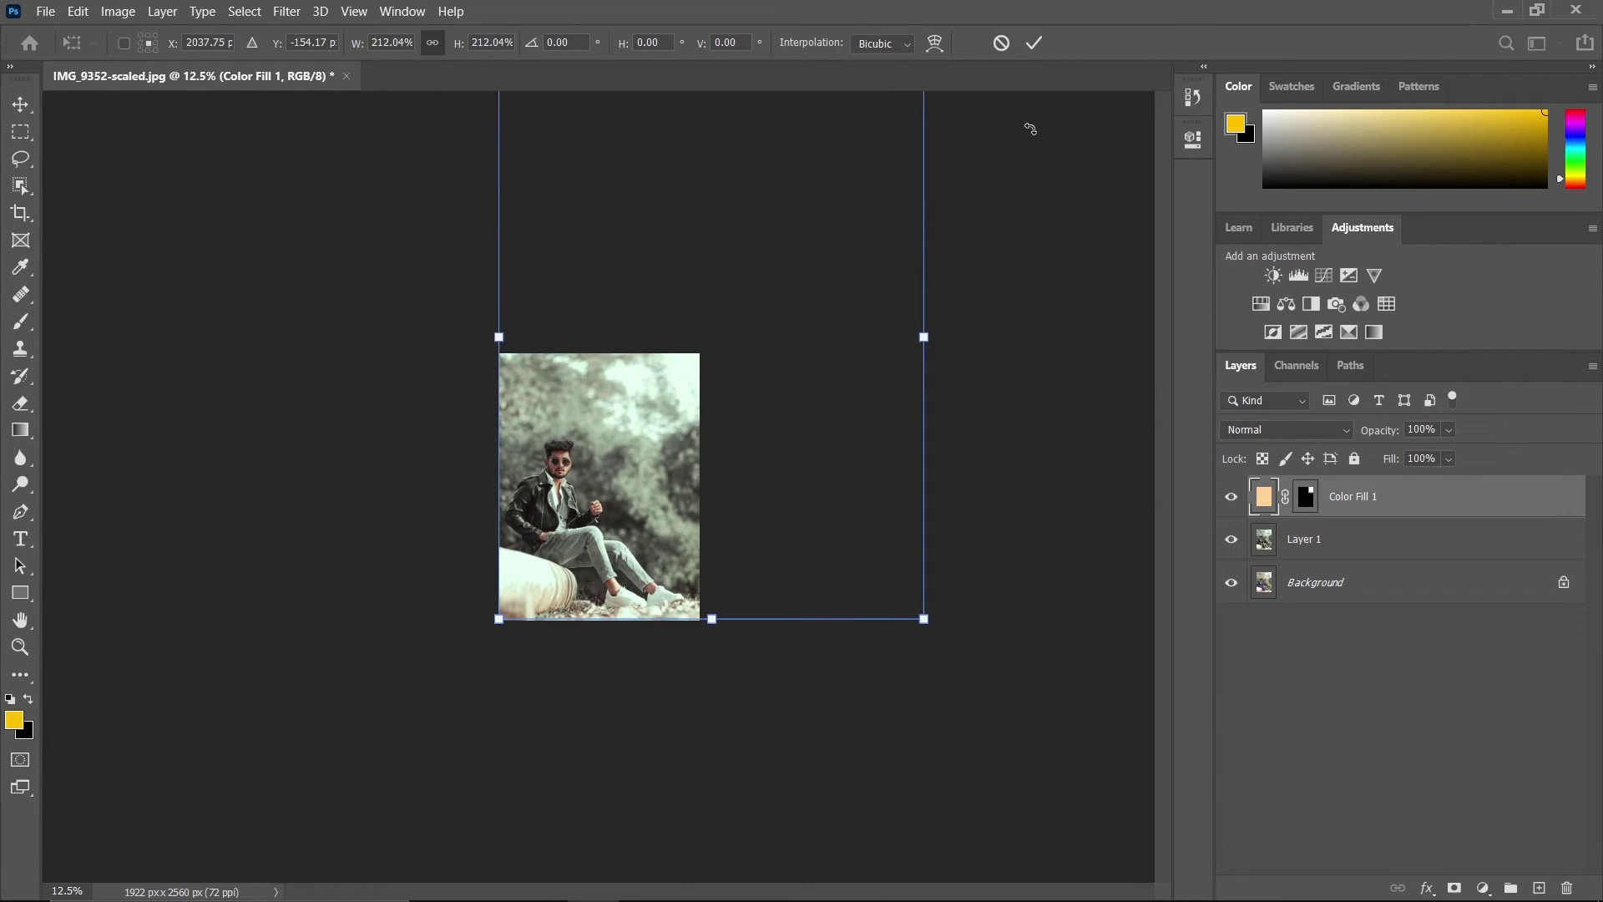
left_click_drag(759, 334, 657, 475)
left_click_drag(794, 236, 985, 96)
left_click_drag(867, 238, 688, 444)
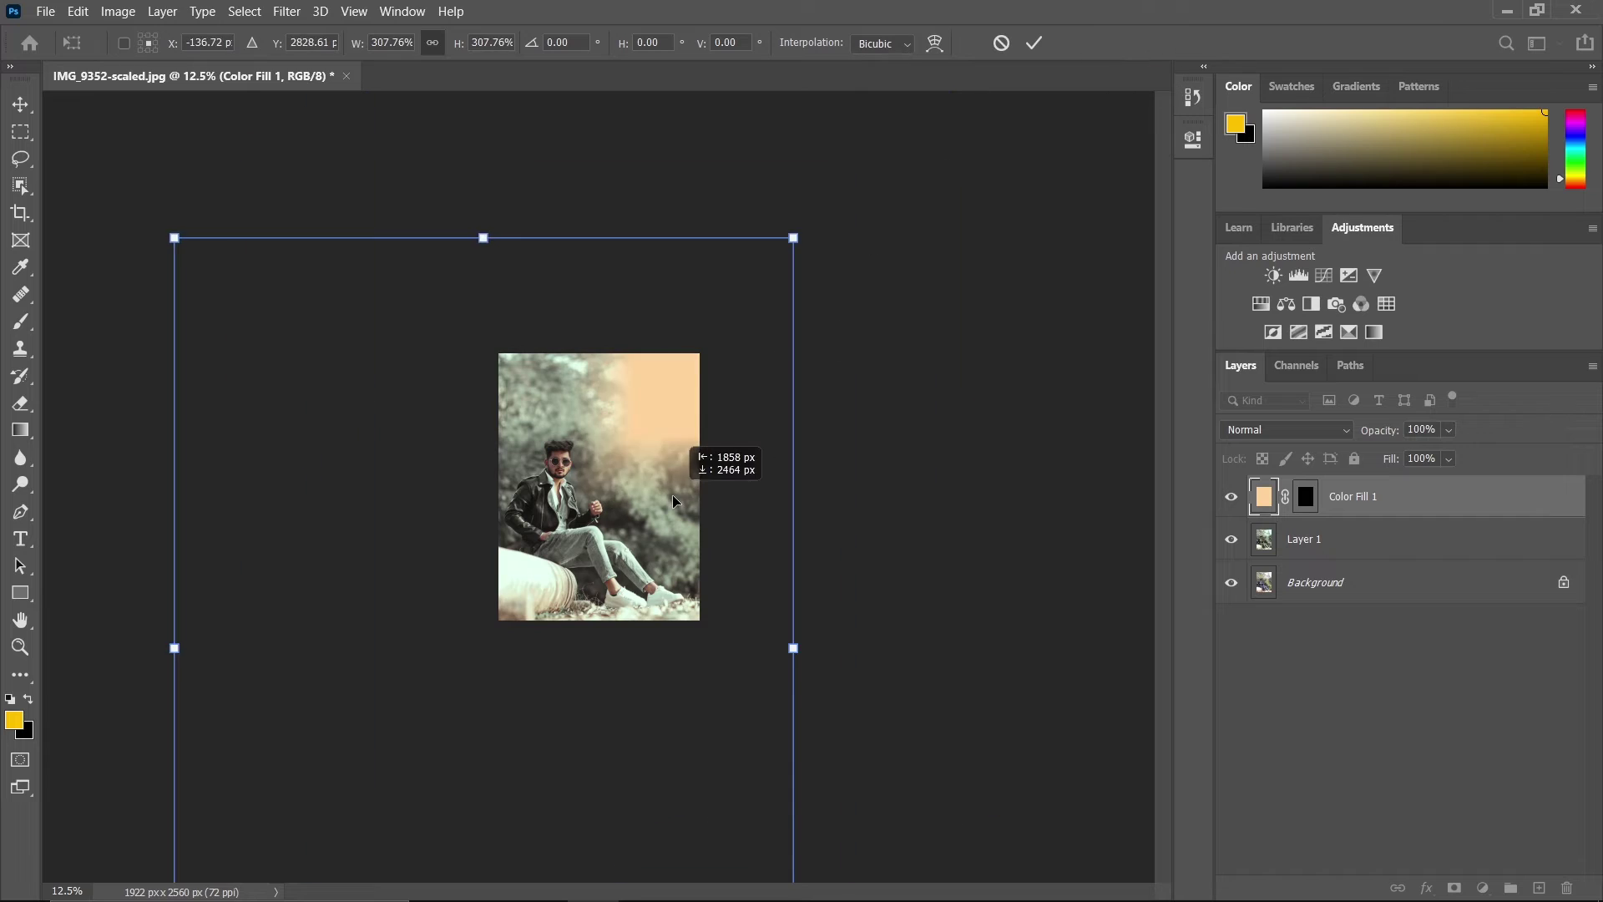
left_click_drag(502, 184, 501, 9)
left_click_drag(762, 300, 745, 429)
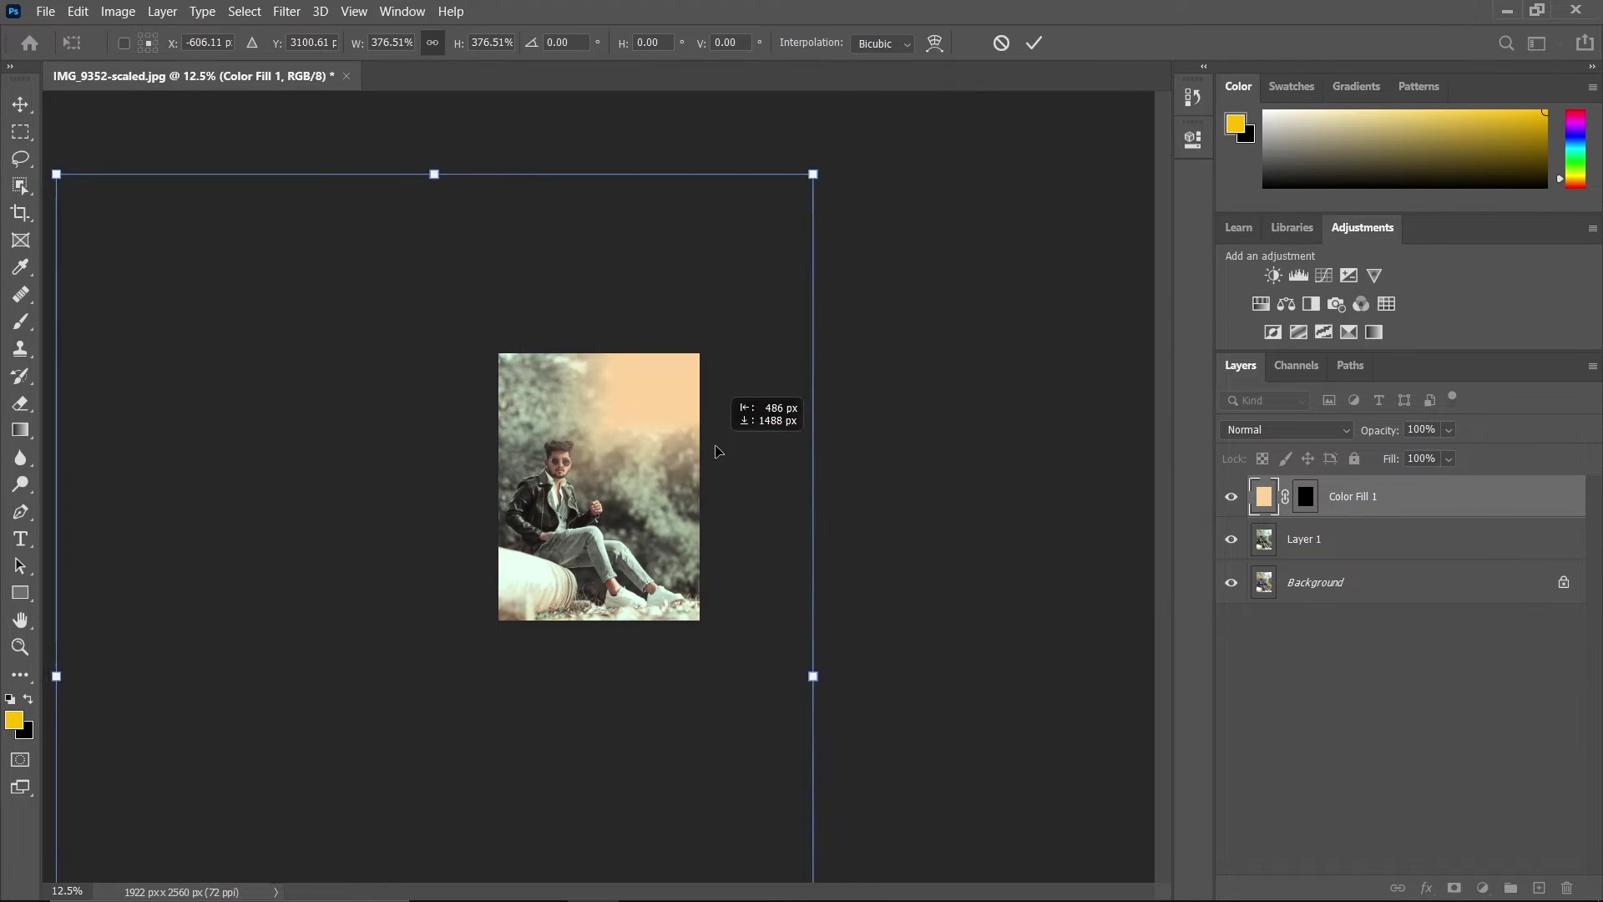
key("Return")
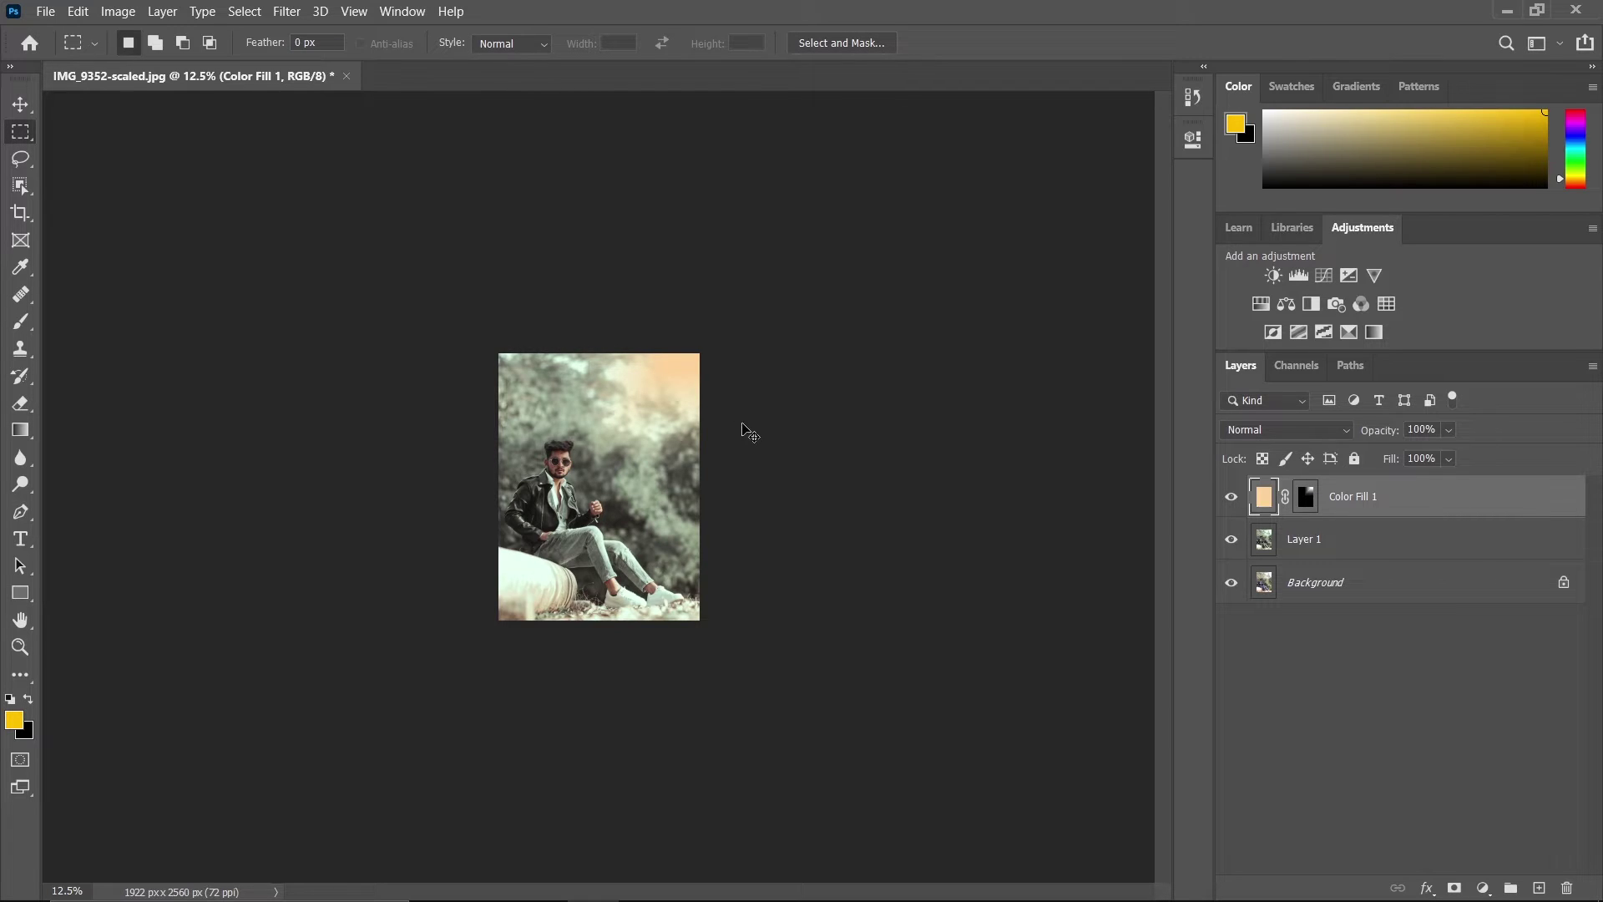
Set the peach Color Fill 1 layer to Overlay, then stamp all visible layers into a merged Layer 2
key("ctrl+plus")
key("ctrl+plus")
key("ctrl+plus")
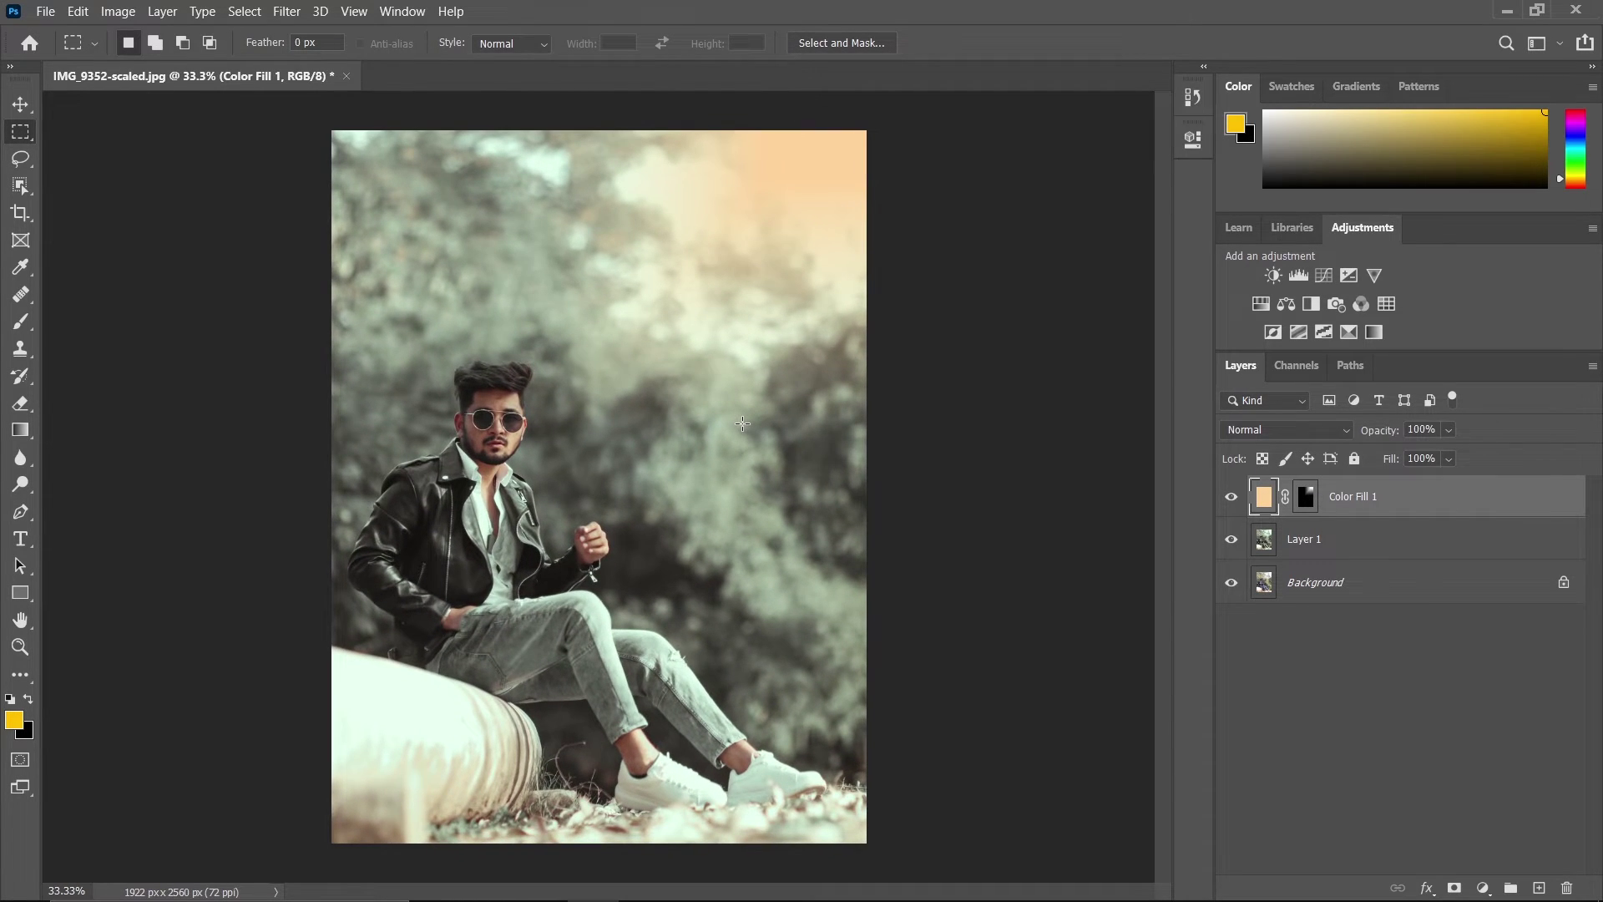
key("ctrl+minus")
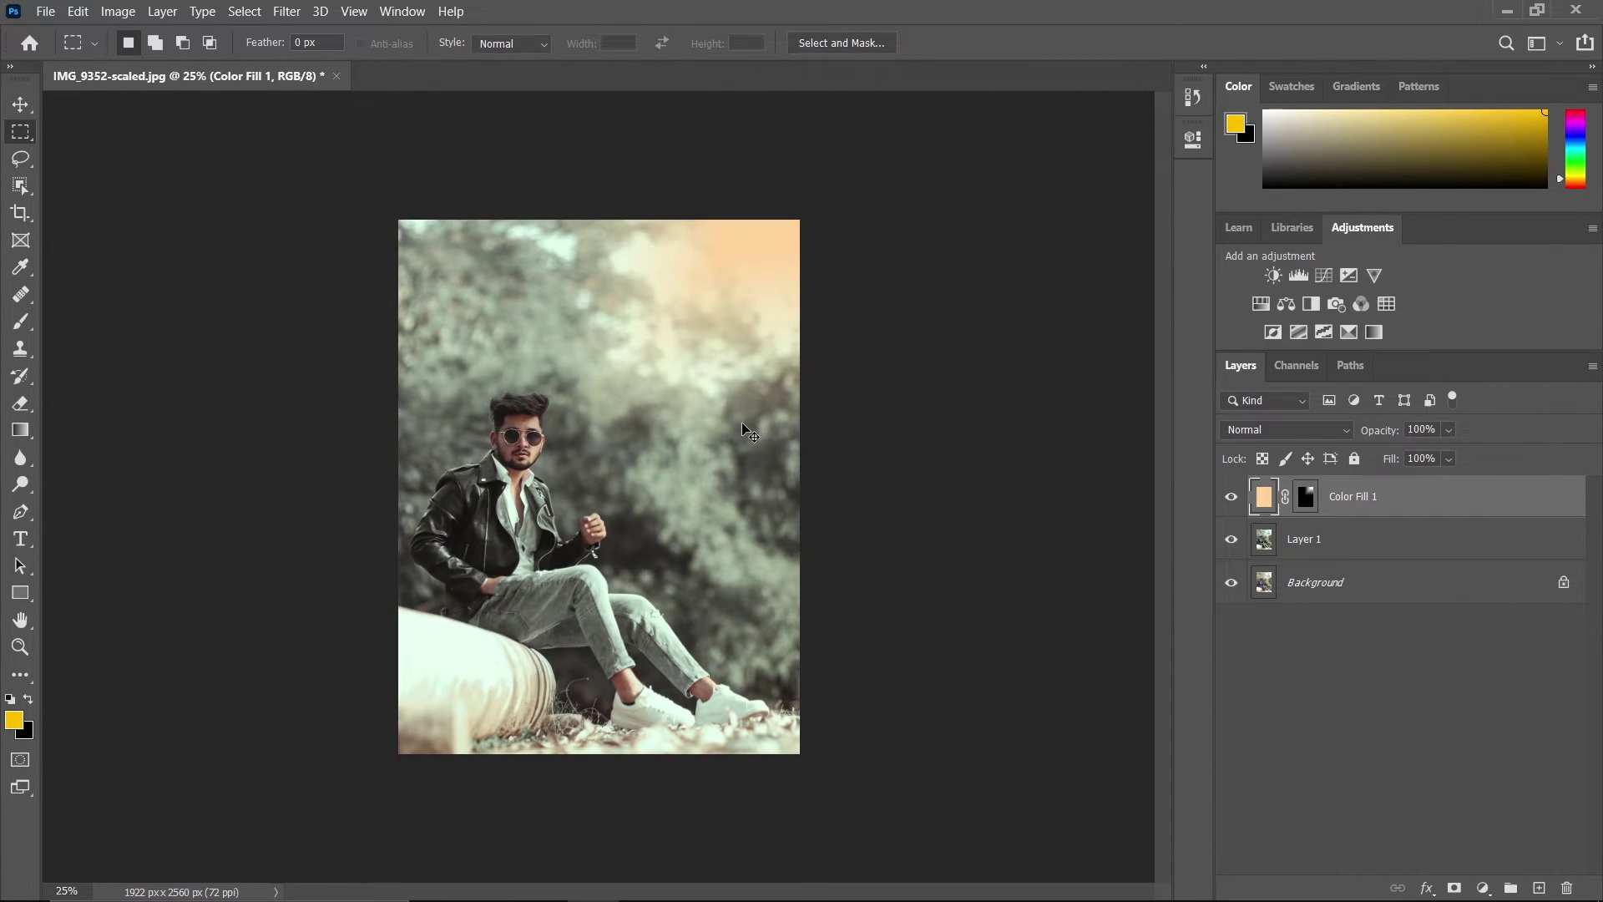
key("ctrl+plus")
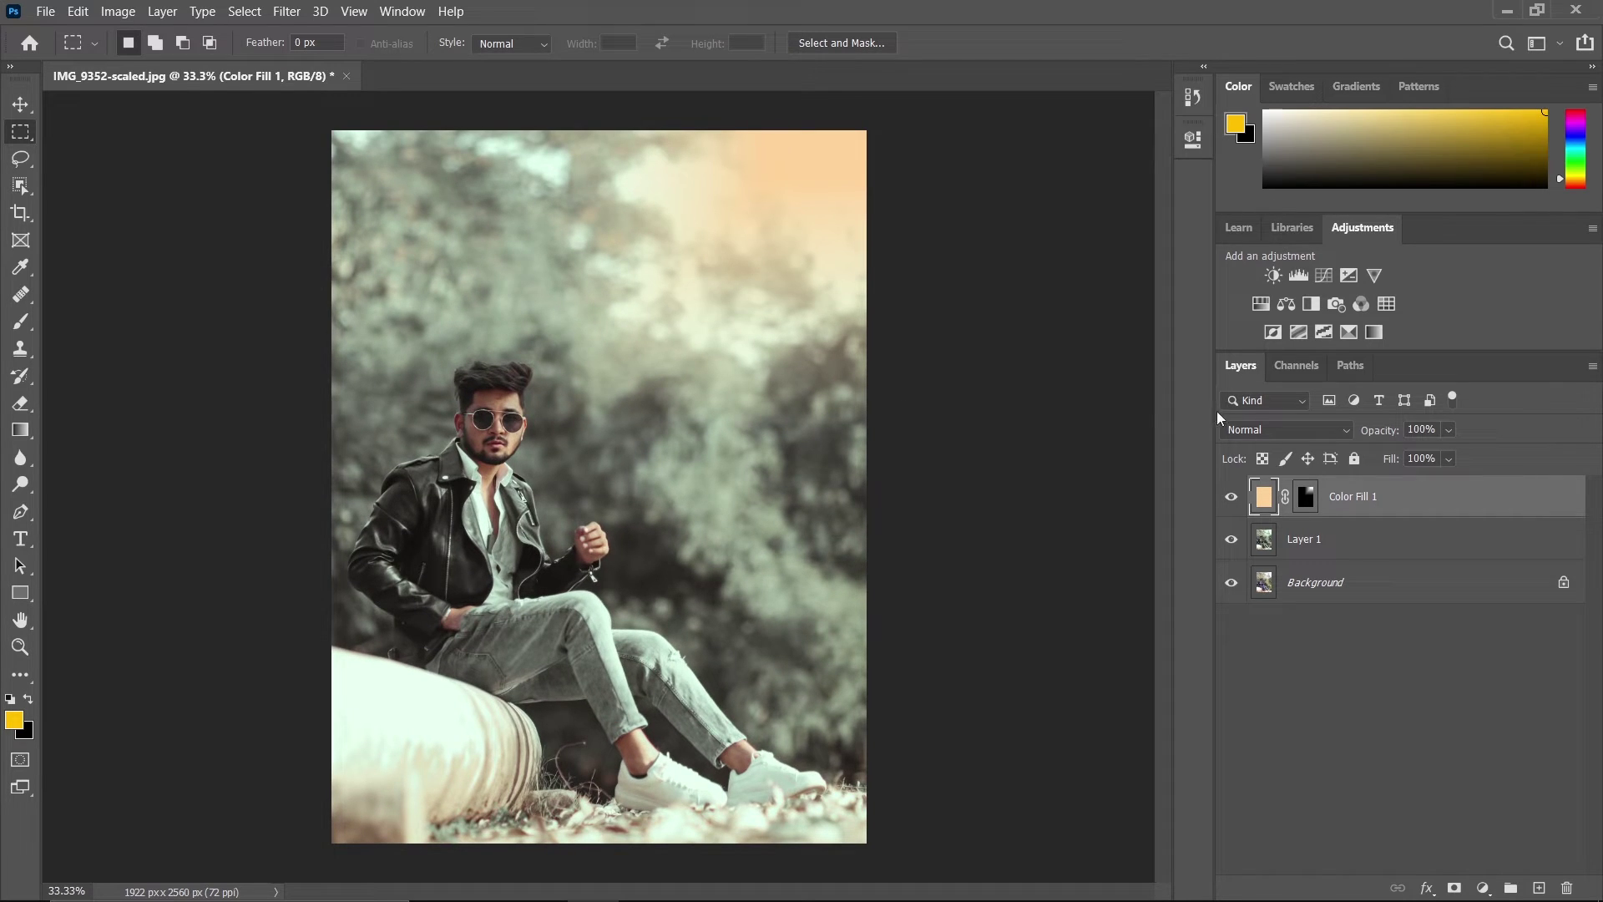
left_click(1279, 432)
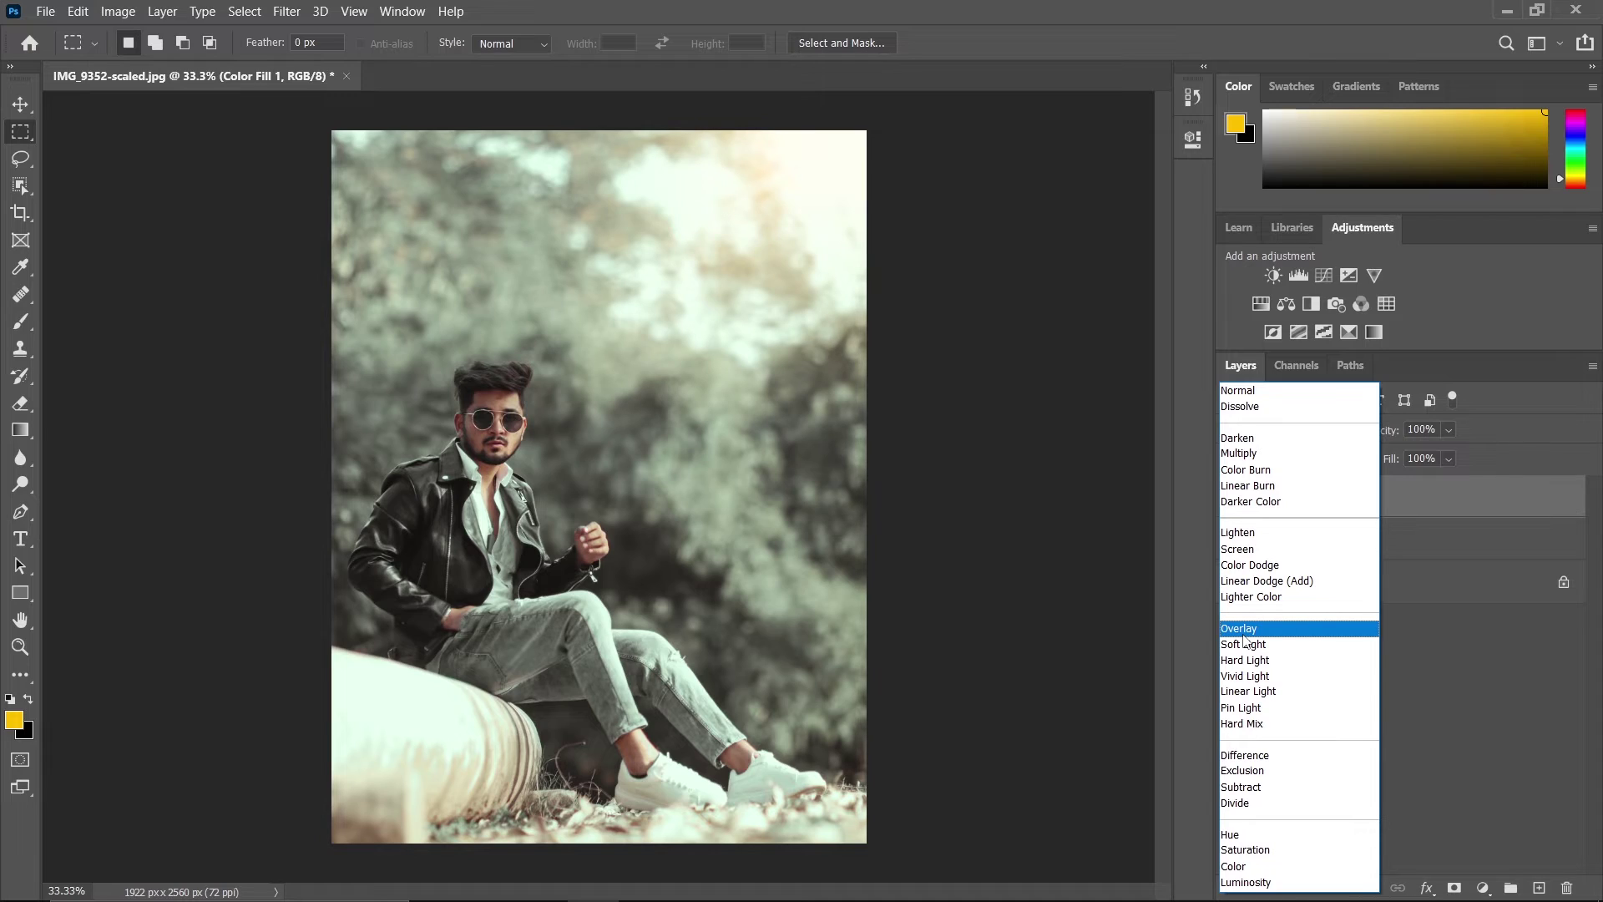
left_click(1242, 637)
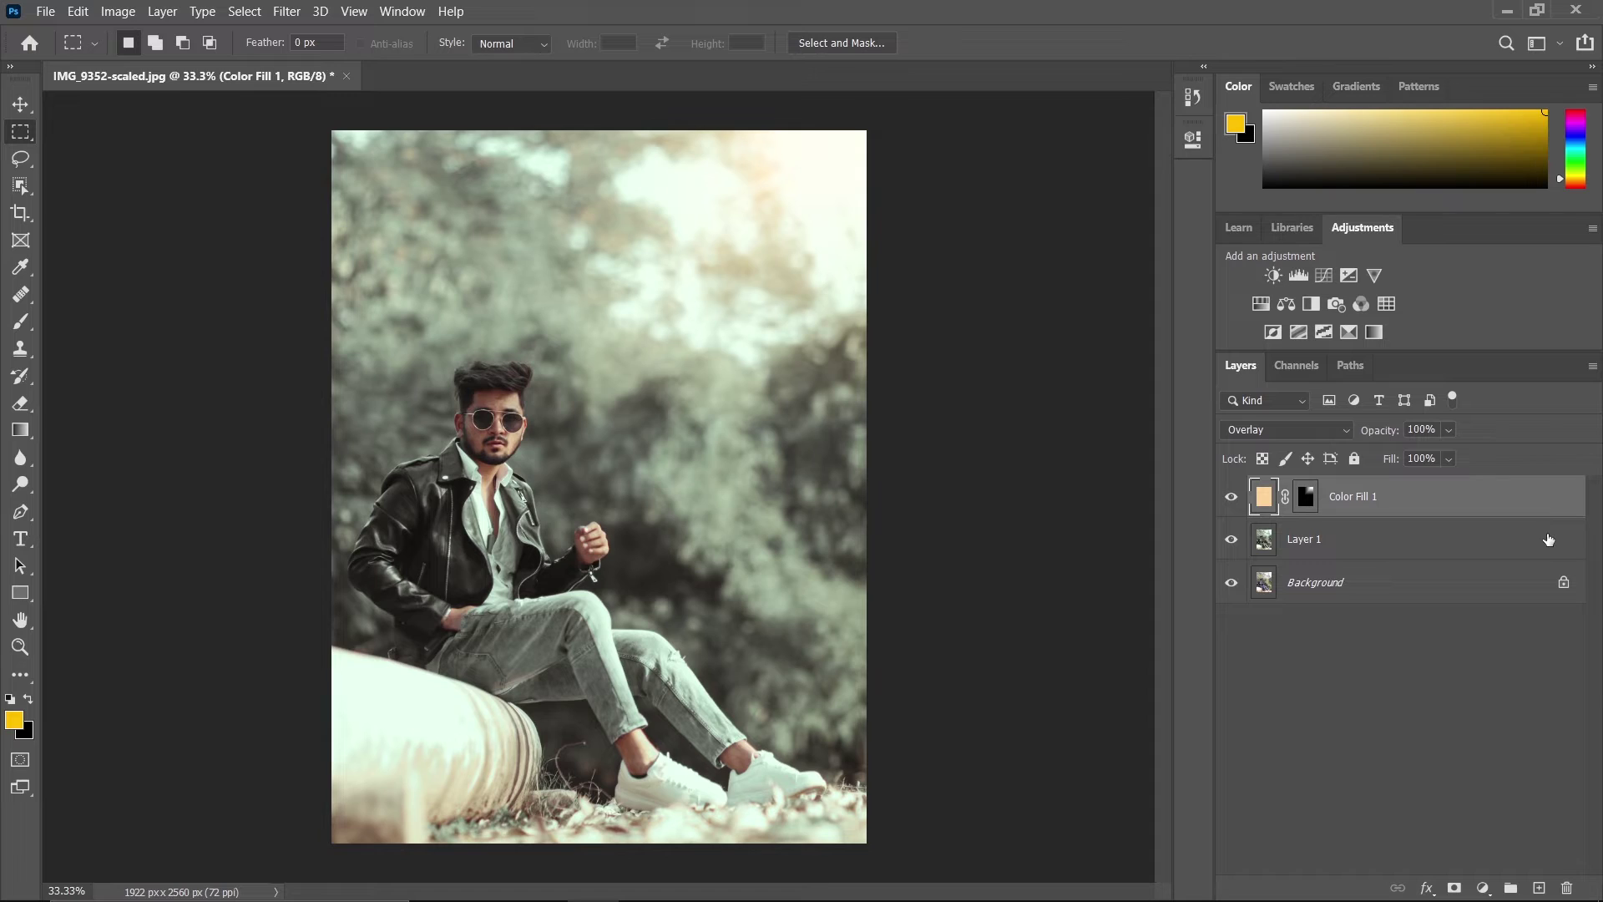
key("ctrl+shift+alt+e")
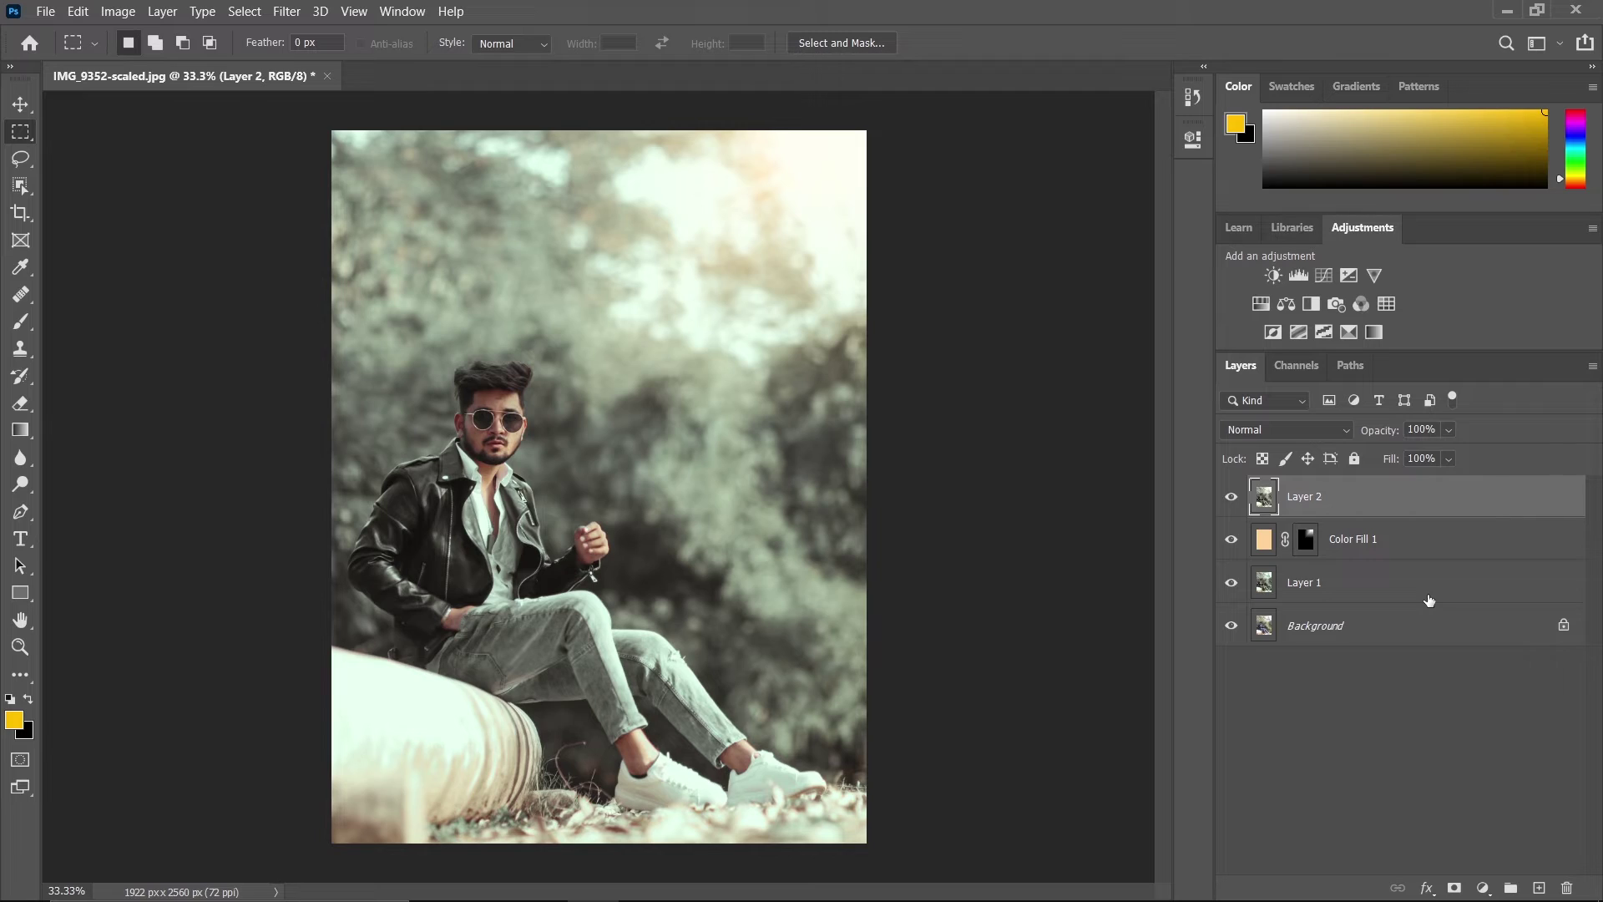
Duplicate Layer 2 twice and set the top copy, Layer 2 copy 2, to Multiply
key("ctrl+j")
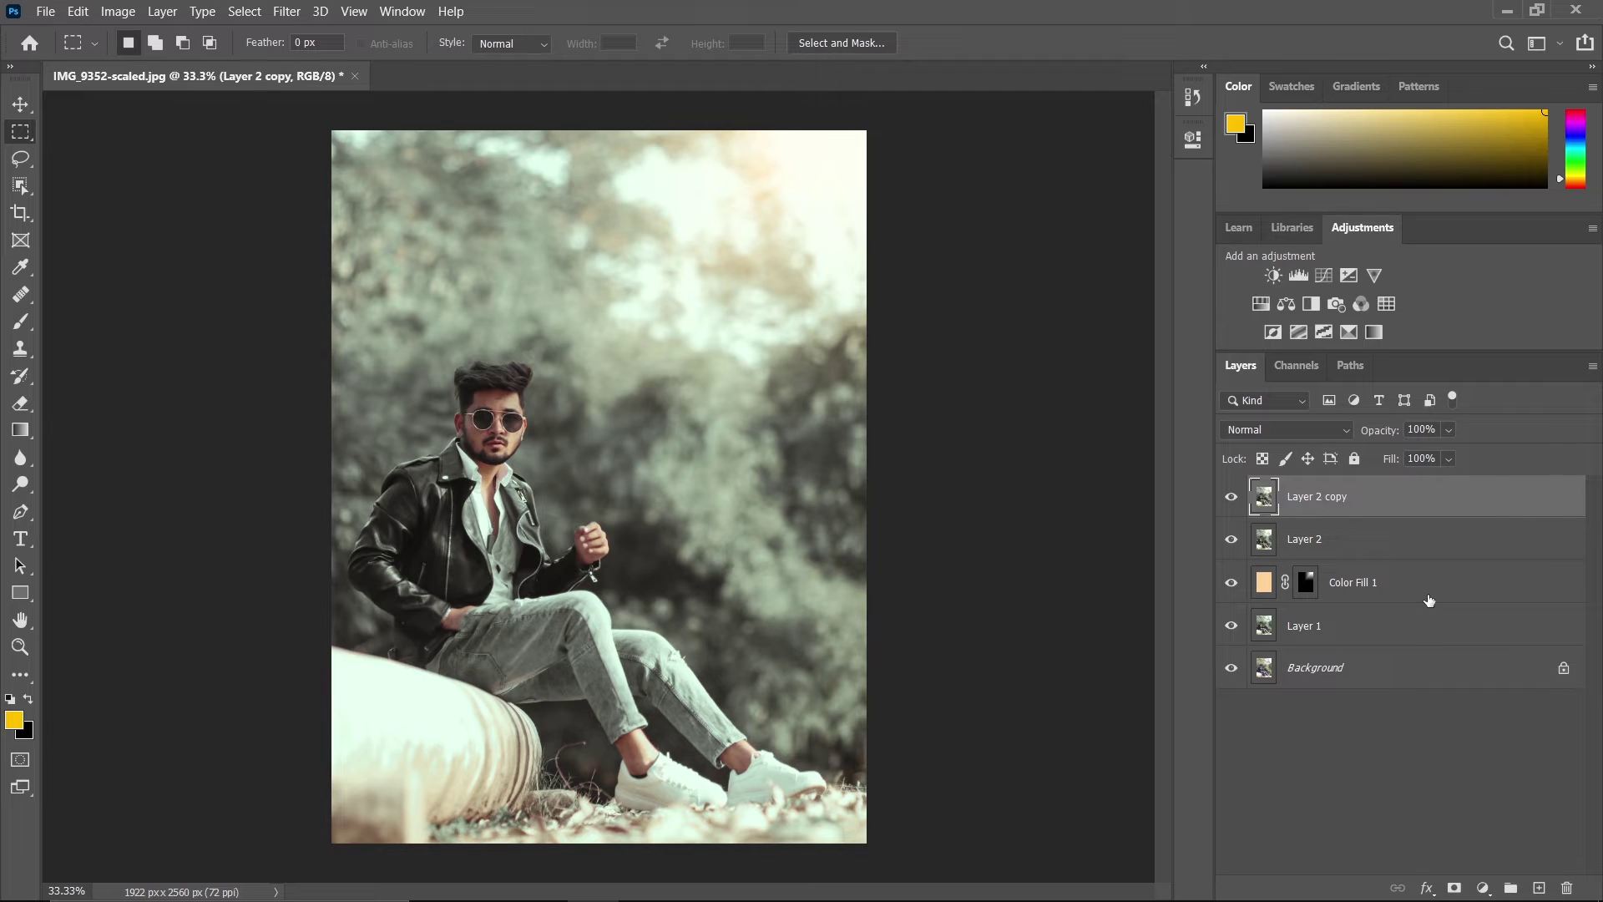
key("ctrl+j")
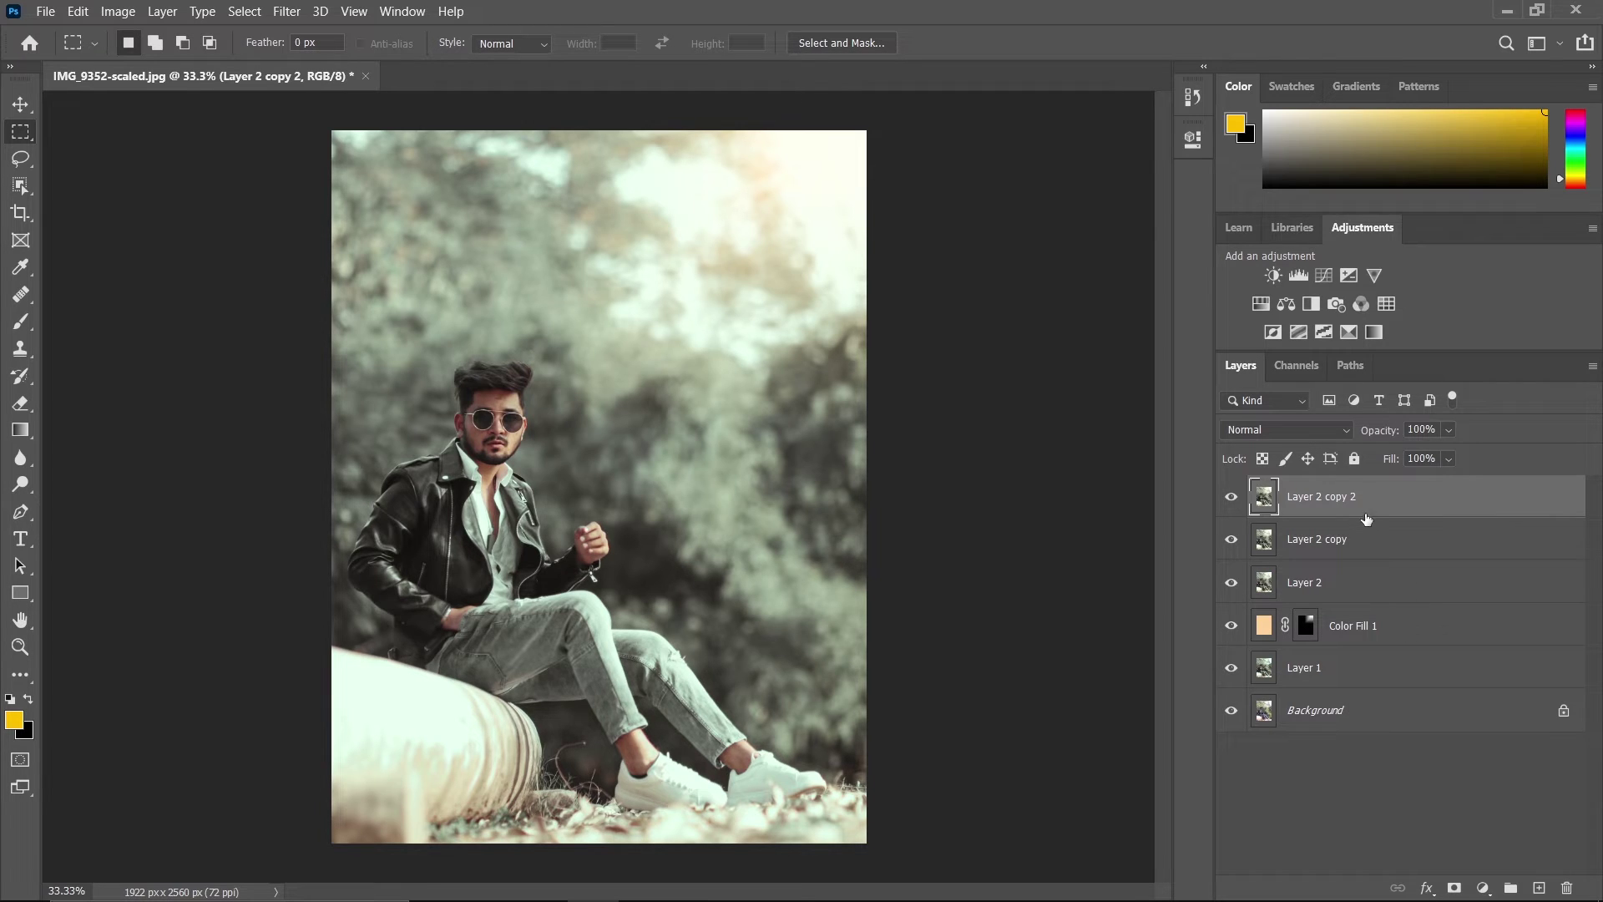
left_click(1297, 434)
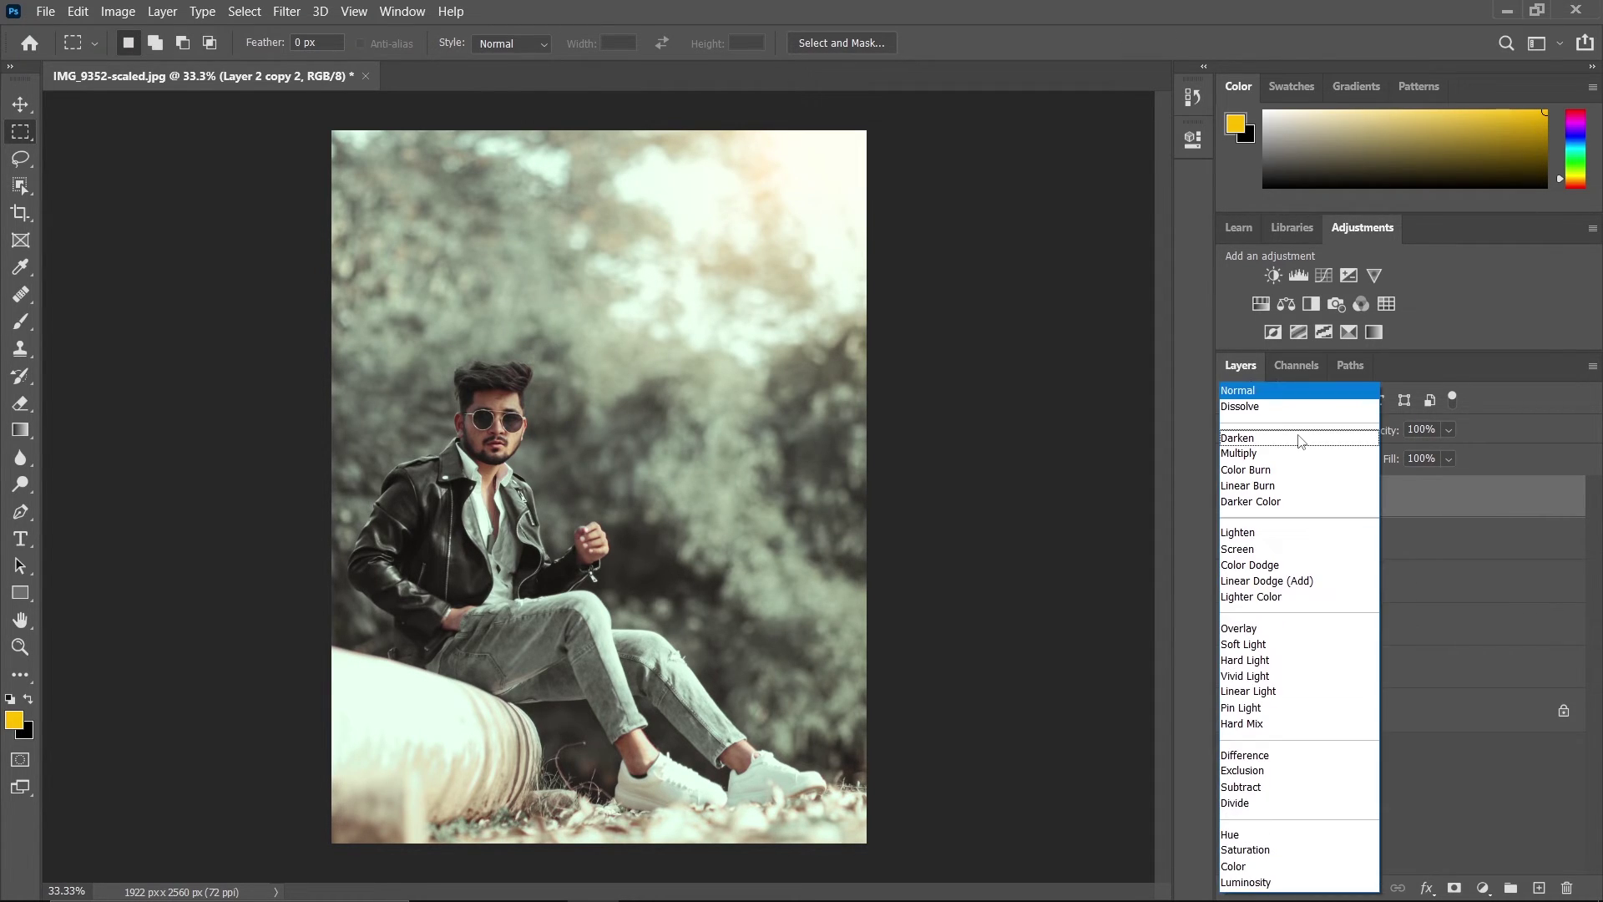
left_click(1249, 454)
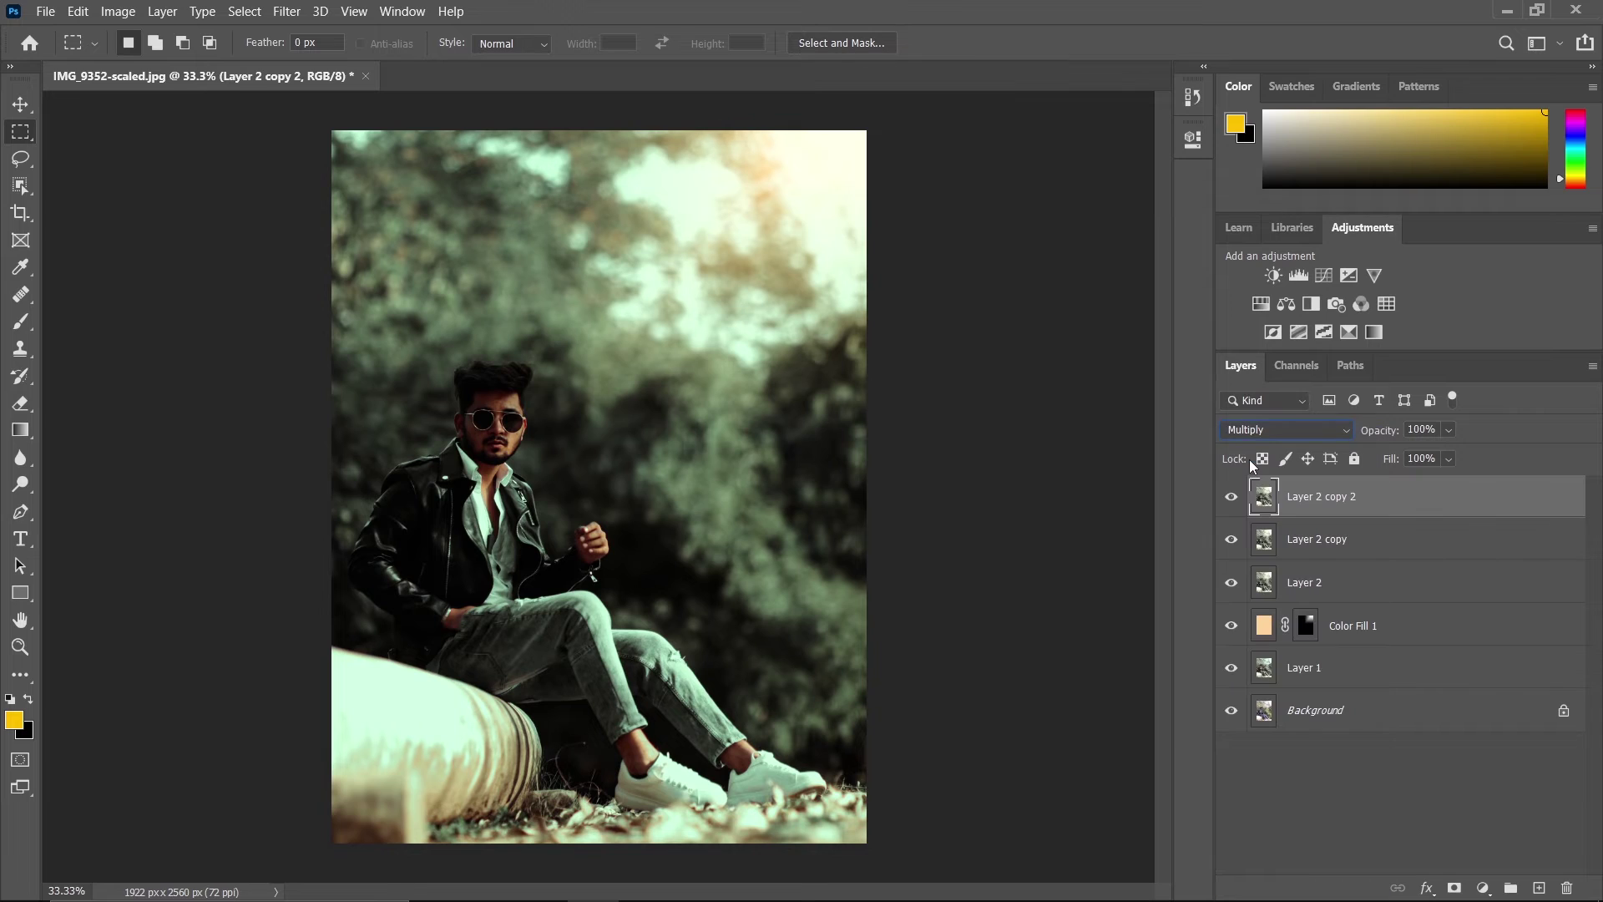
Set Layer 2 copy to Screen blend mode
left_click(1330, 541)
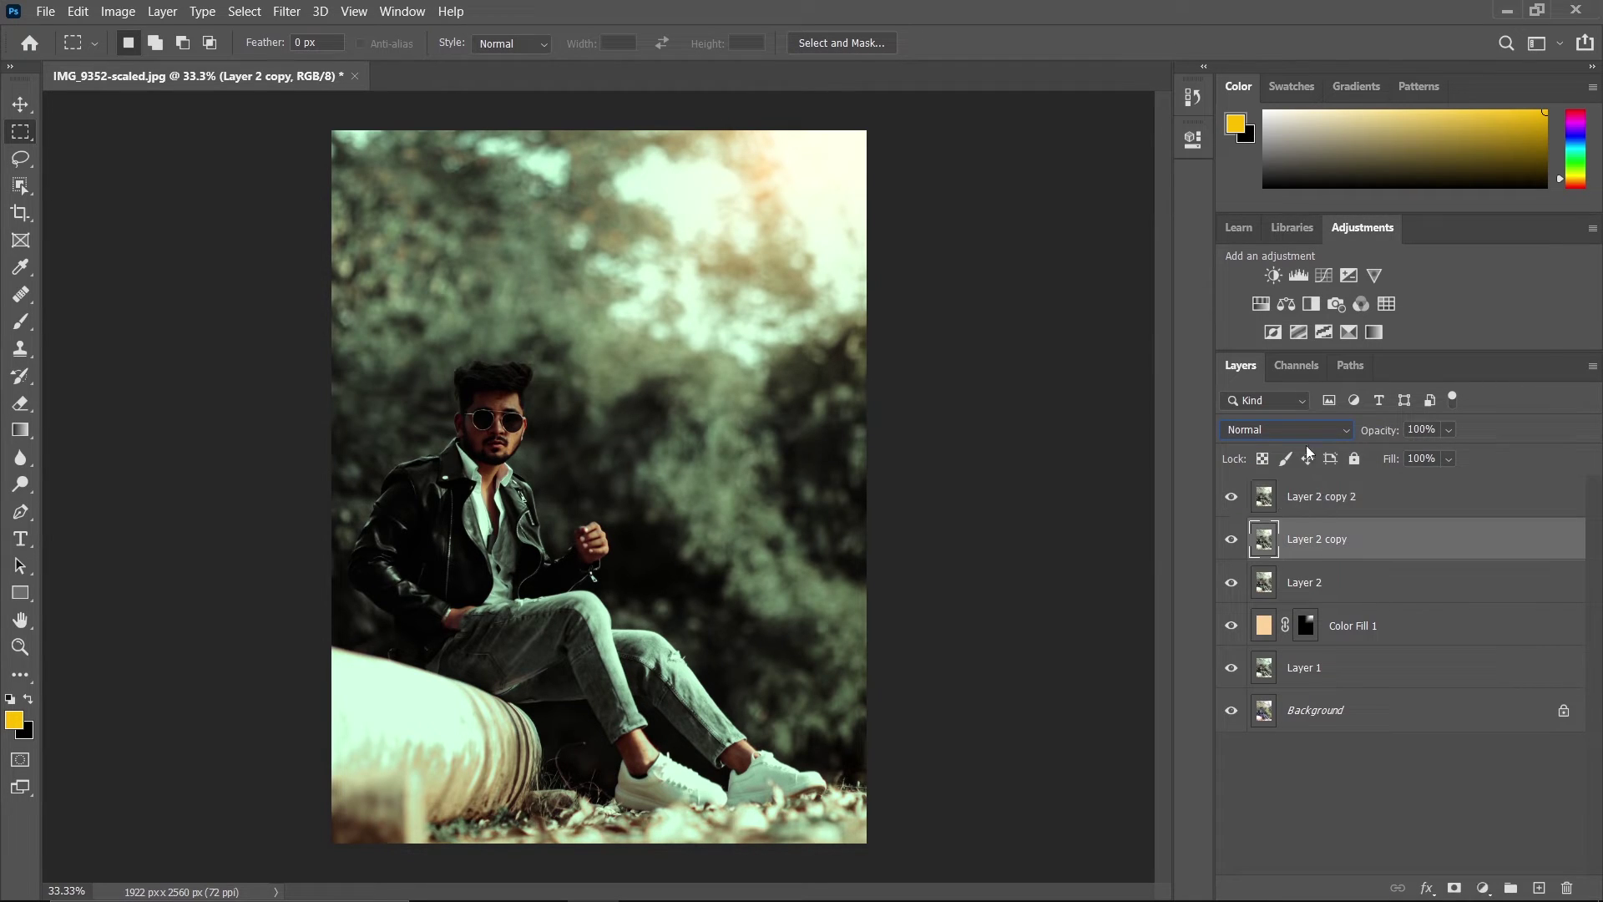
left_click(1300, 427)
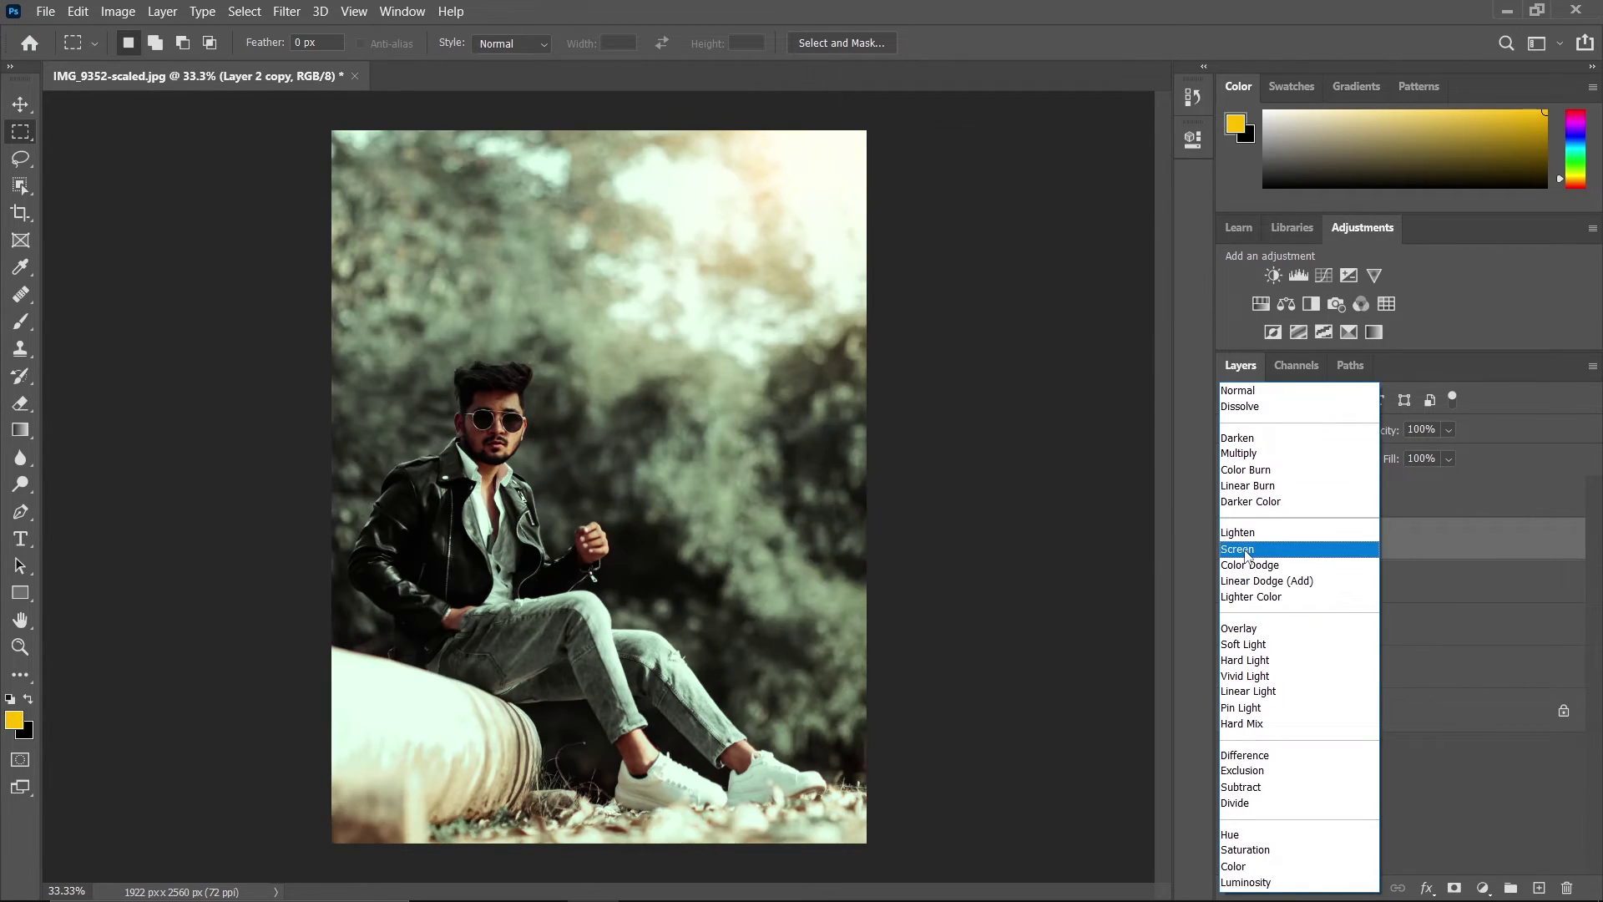
left_click(1330, 551)
left_click(1370, 512)
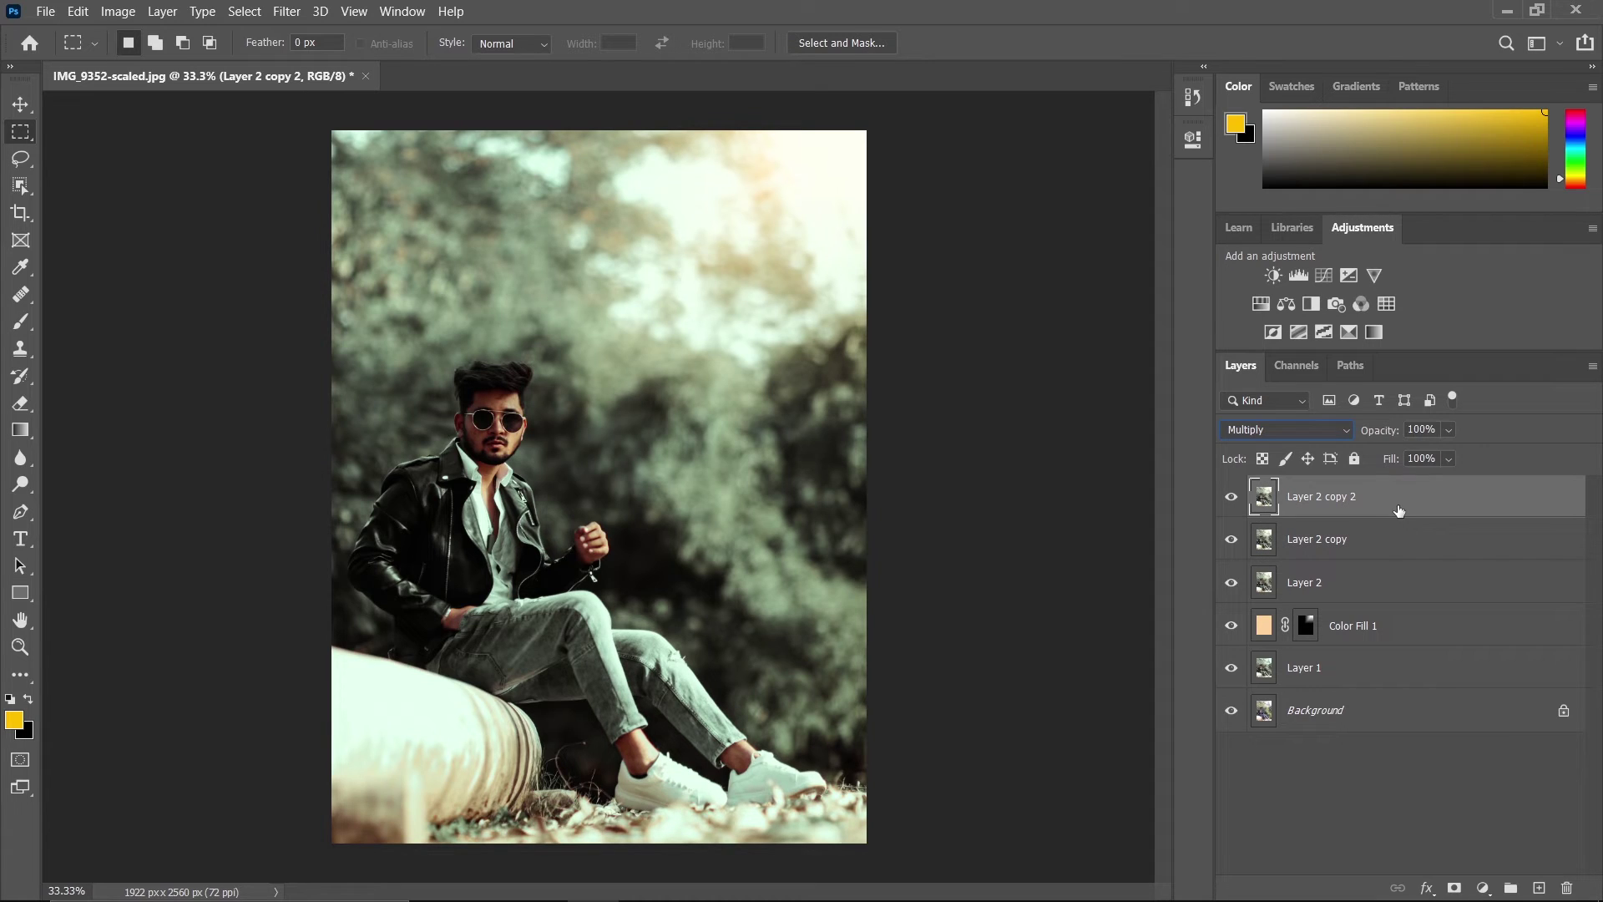
Split Layer 2 copy 2's Underlying Layer white slider so the Multiply fades out from 180
double_click(1398, 511)
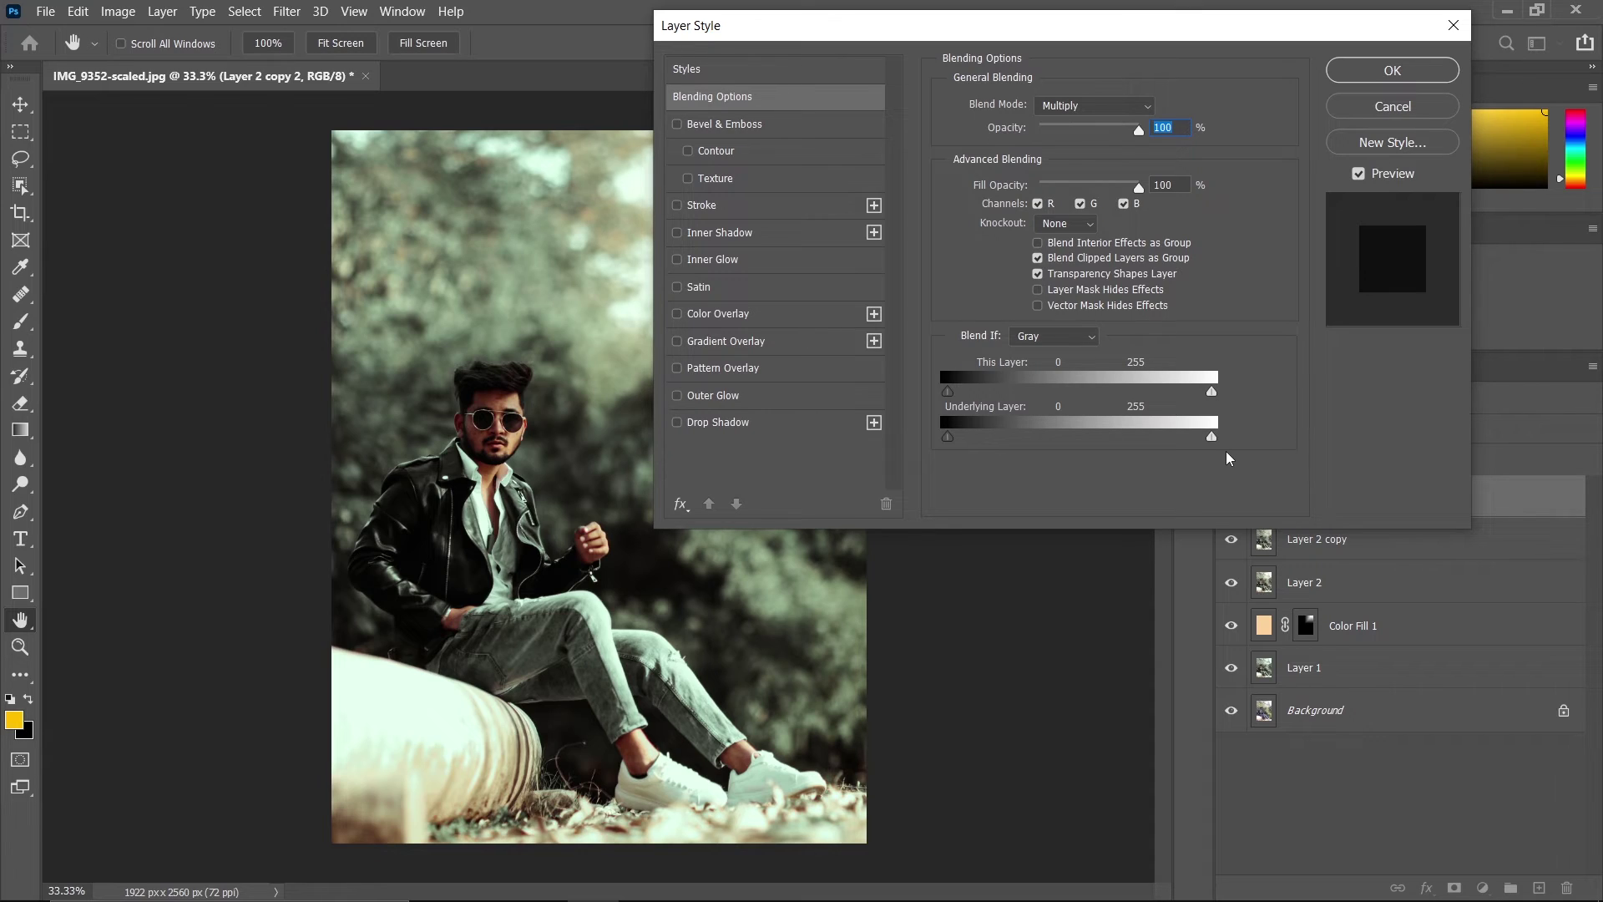
key("alt")
left_click_drag(1211, 436, 1146, 438)
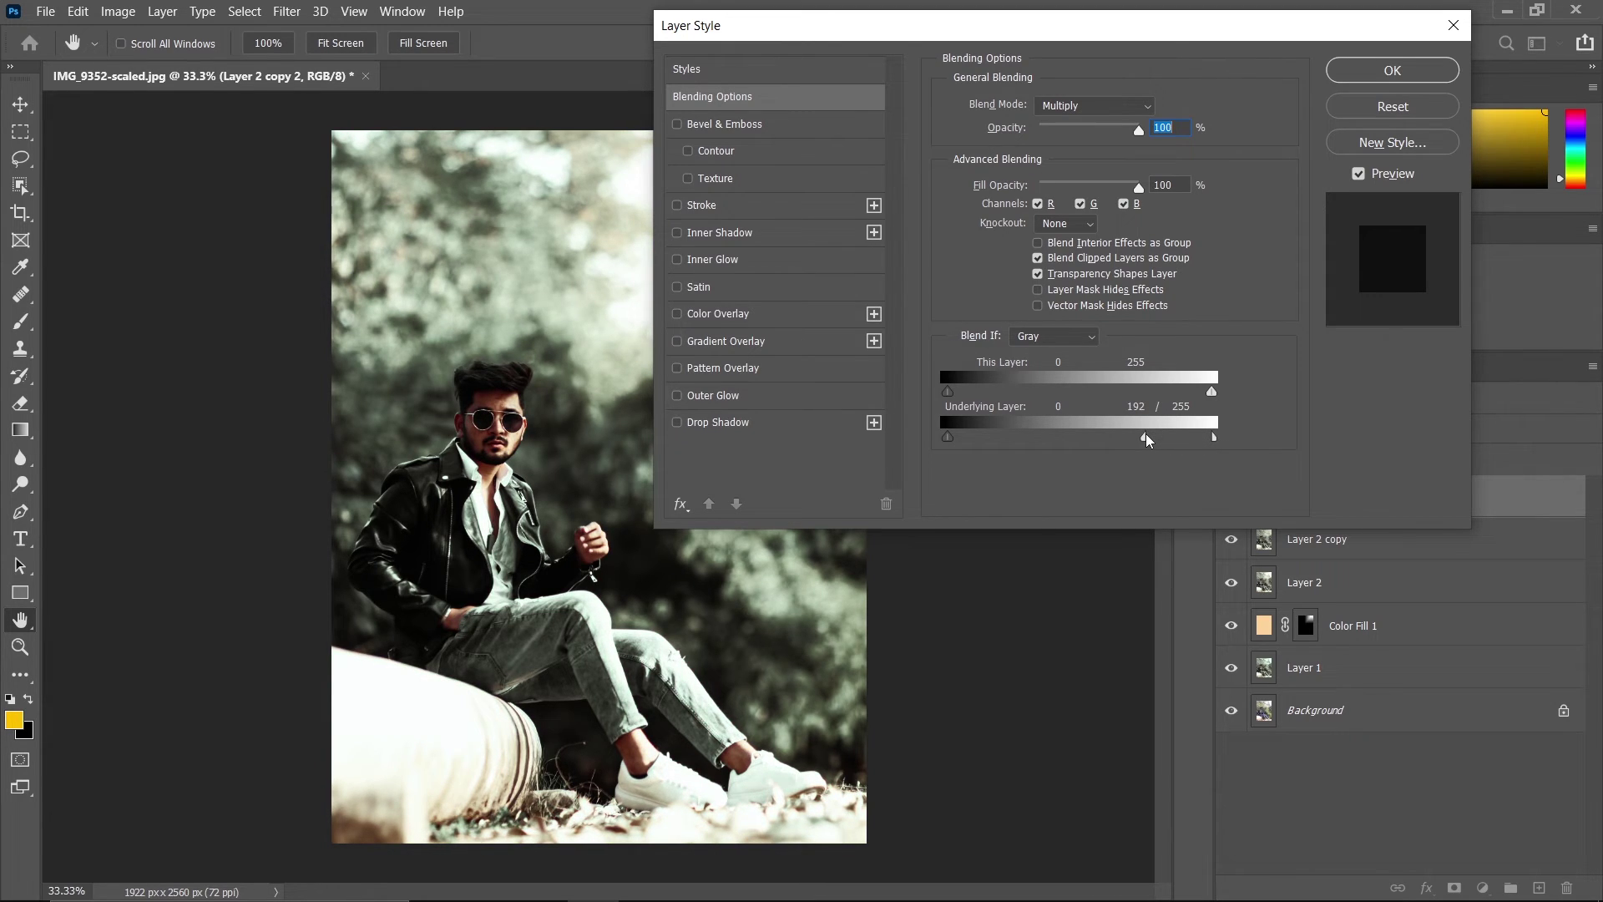
left_click_drag(1146, 437, 1137, 439)
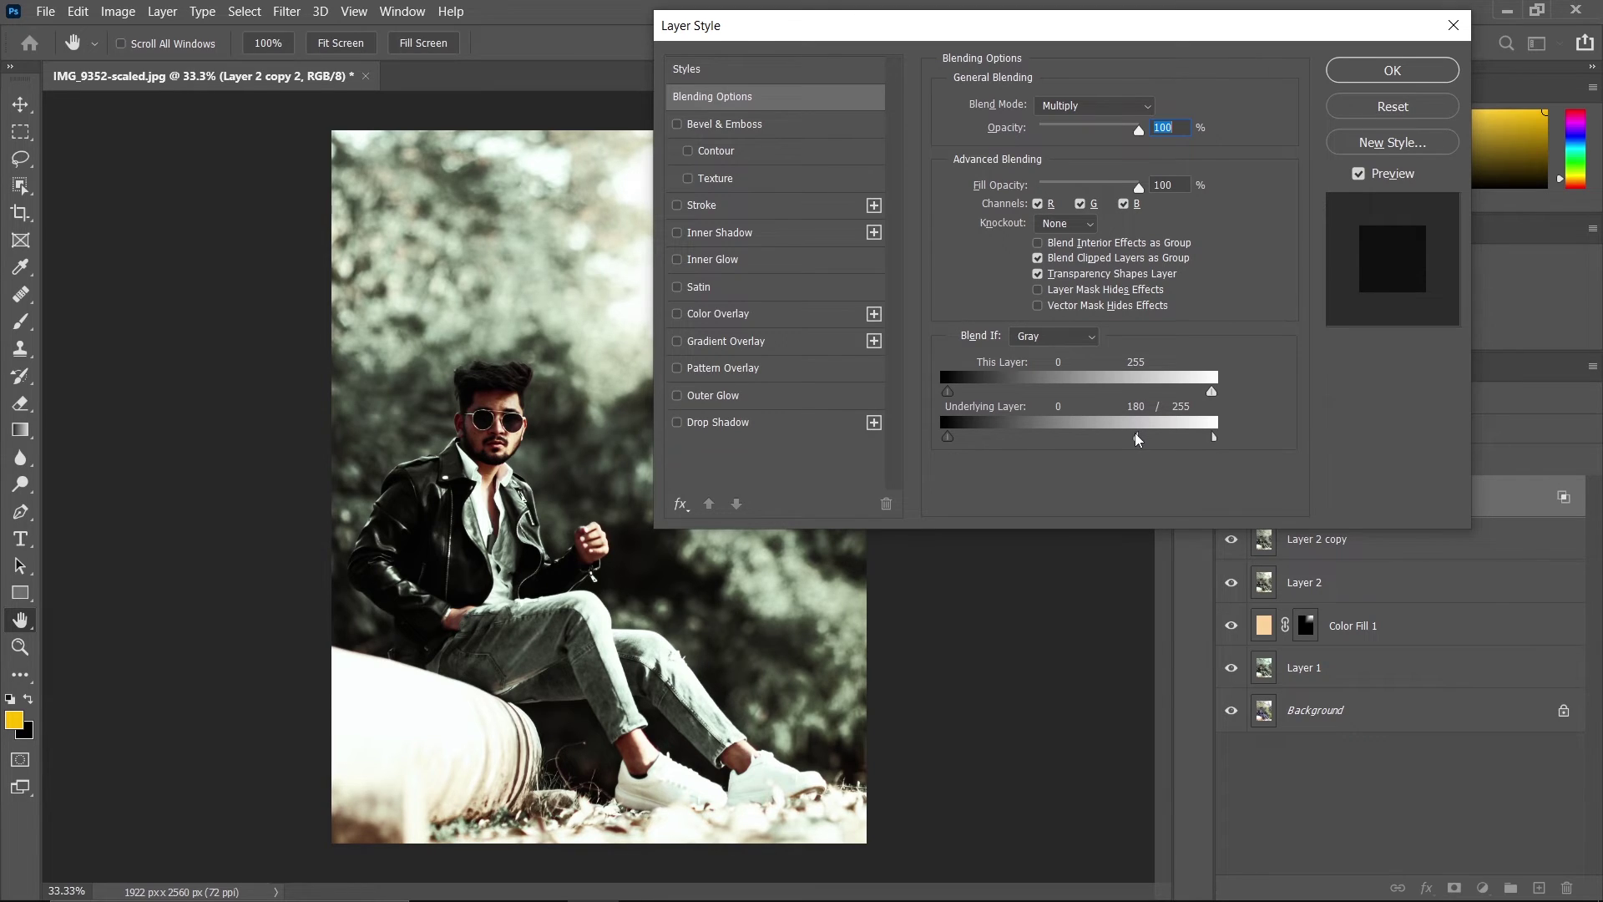
left_click(1392, 70)
Drag Layer 2 copy's Underlying Layer black slider to 82 so the Screen fades in shadows
left_click(1371, 540)
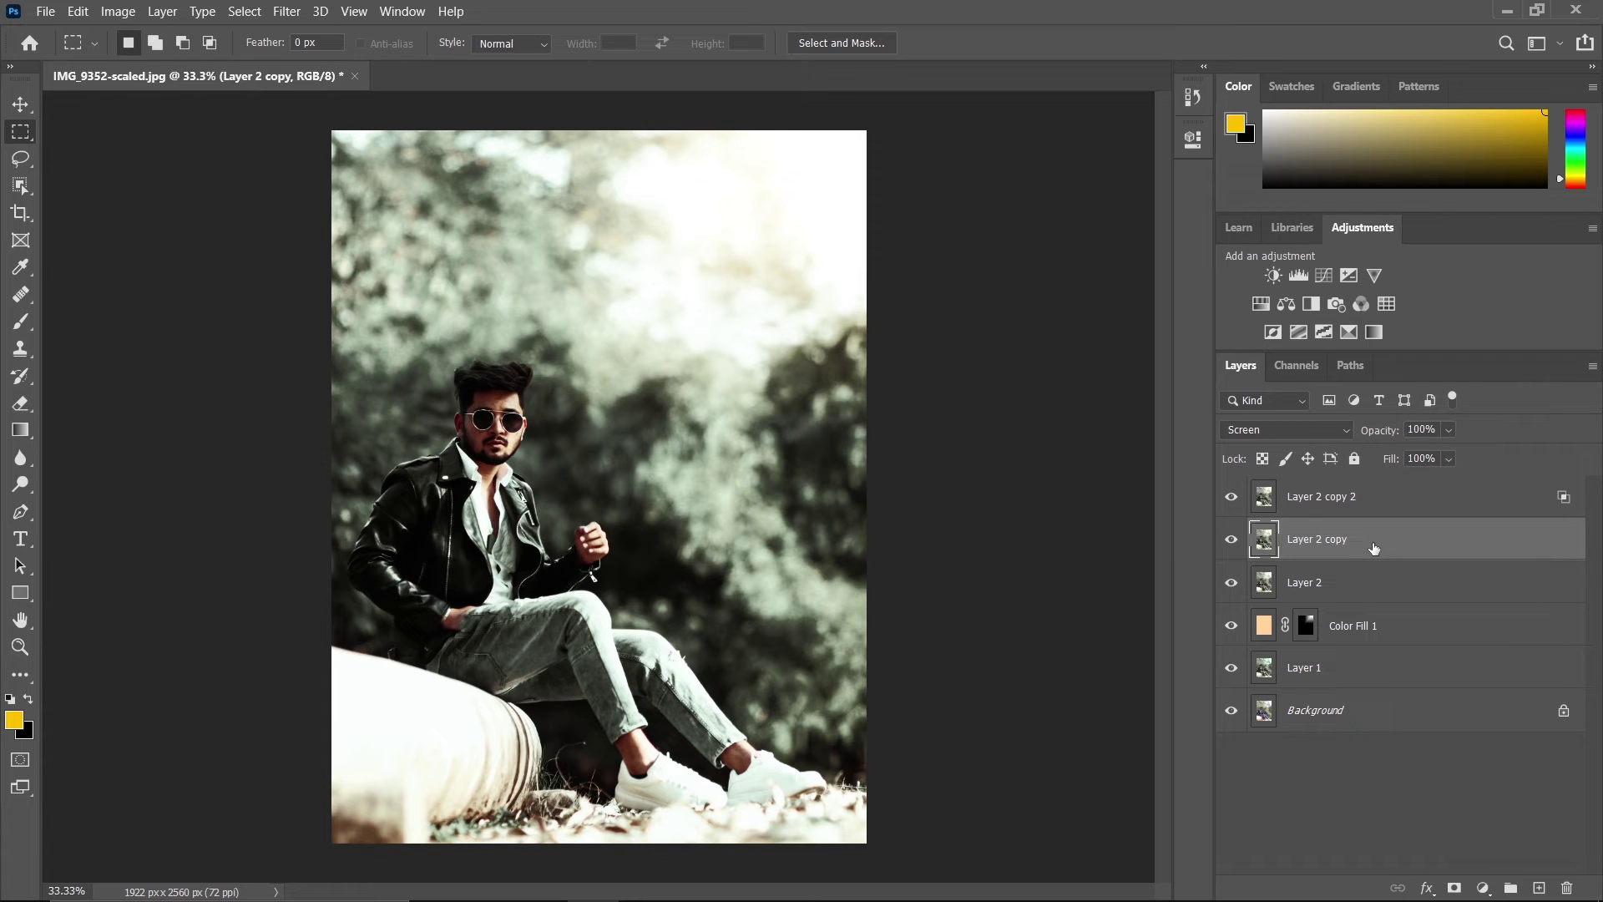
double_click(1373, 548)
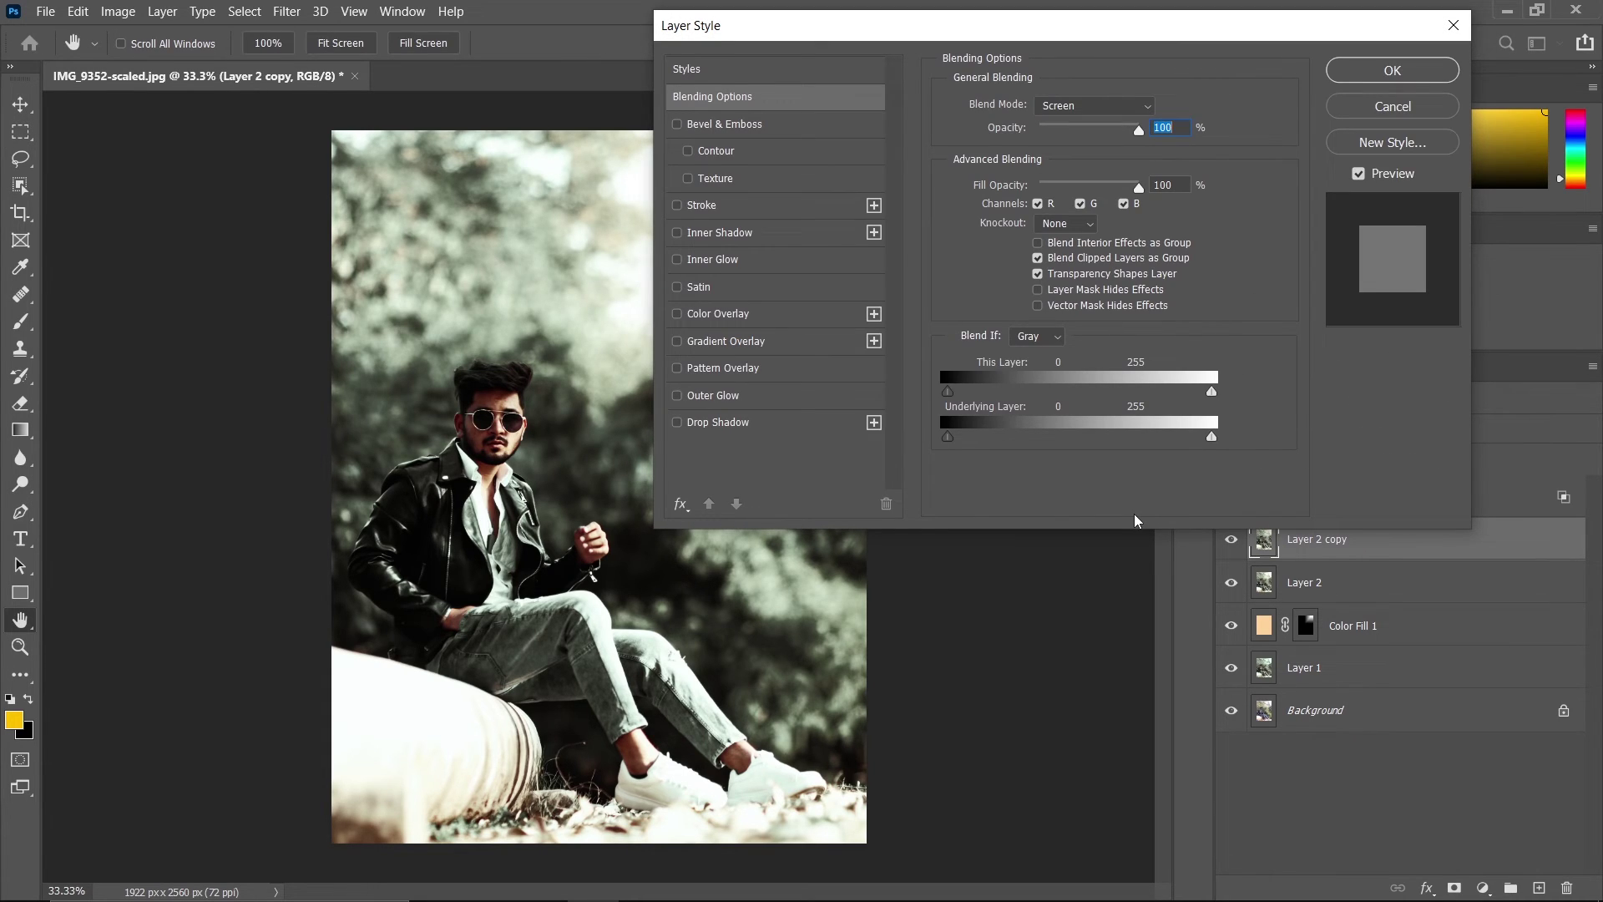
left_click_drag(948, 436, 1035, 437, "alt")
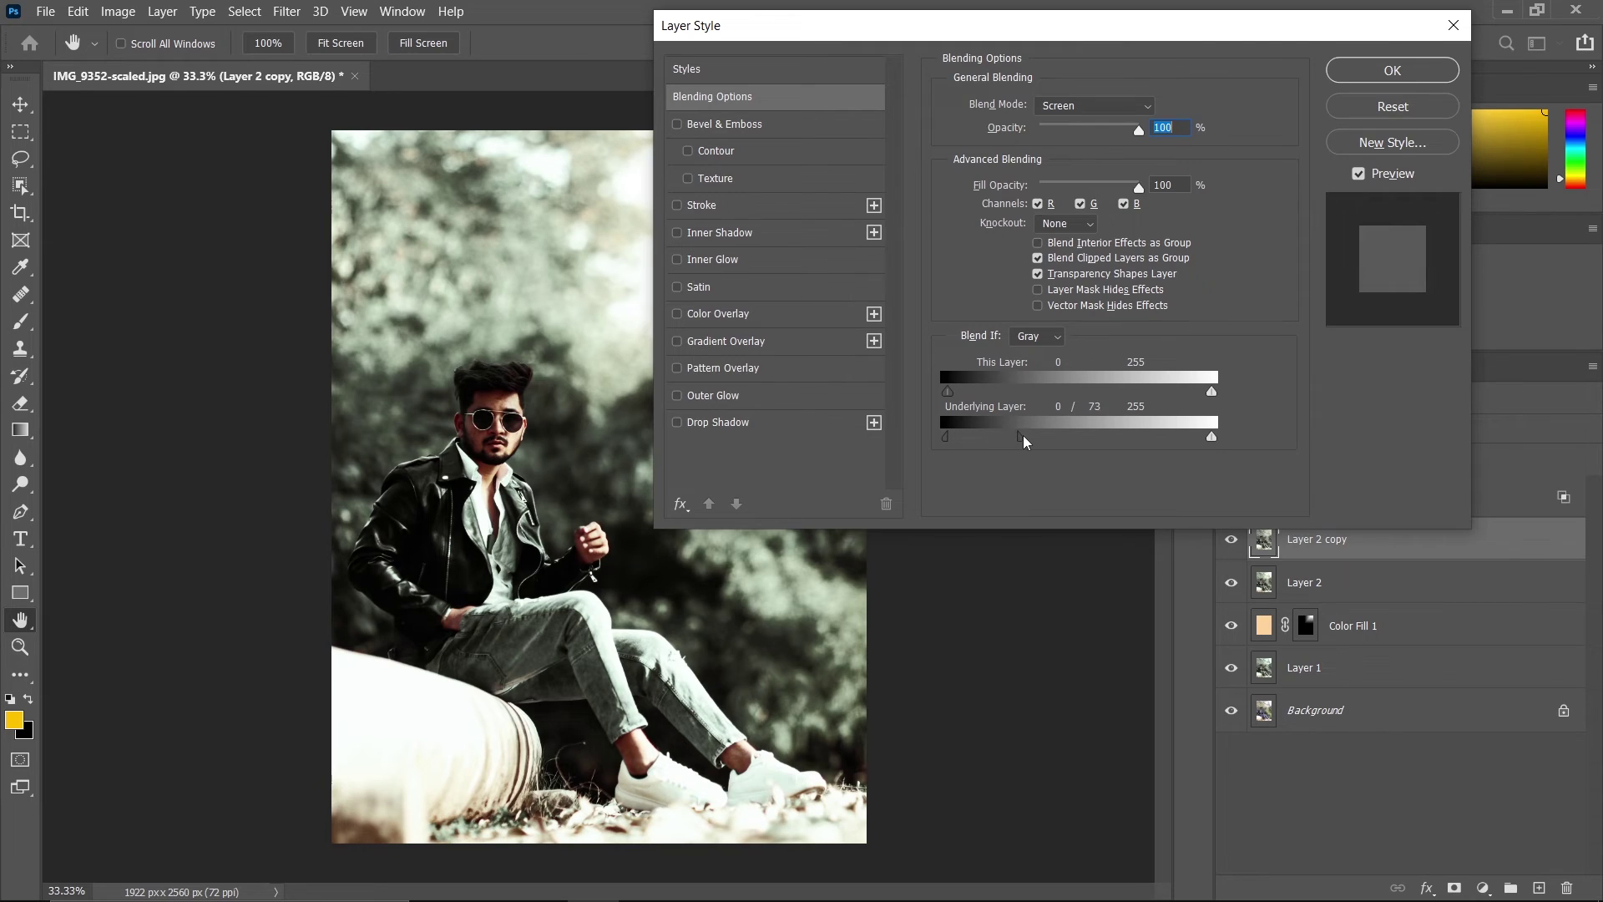
left_click(1381, 75)
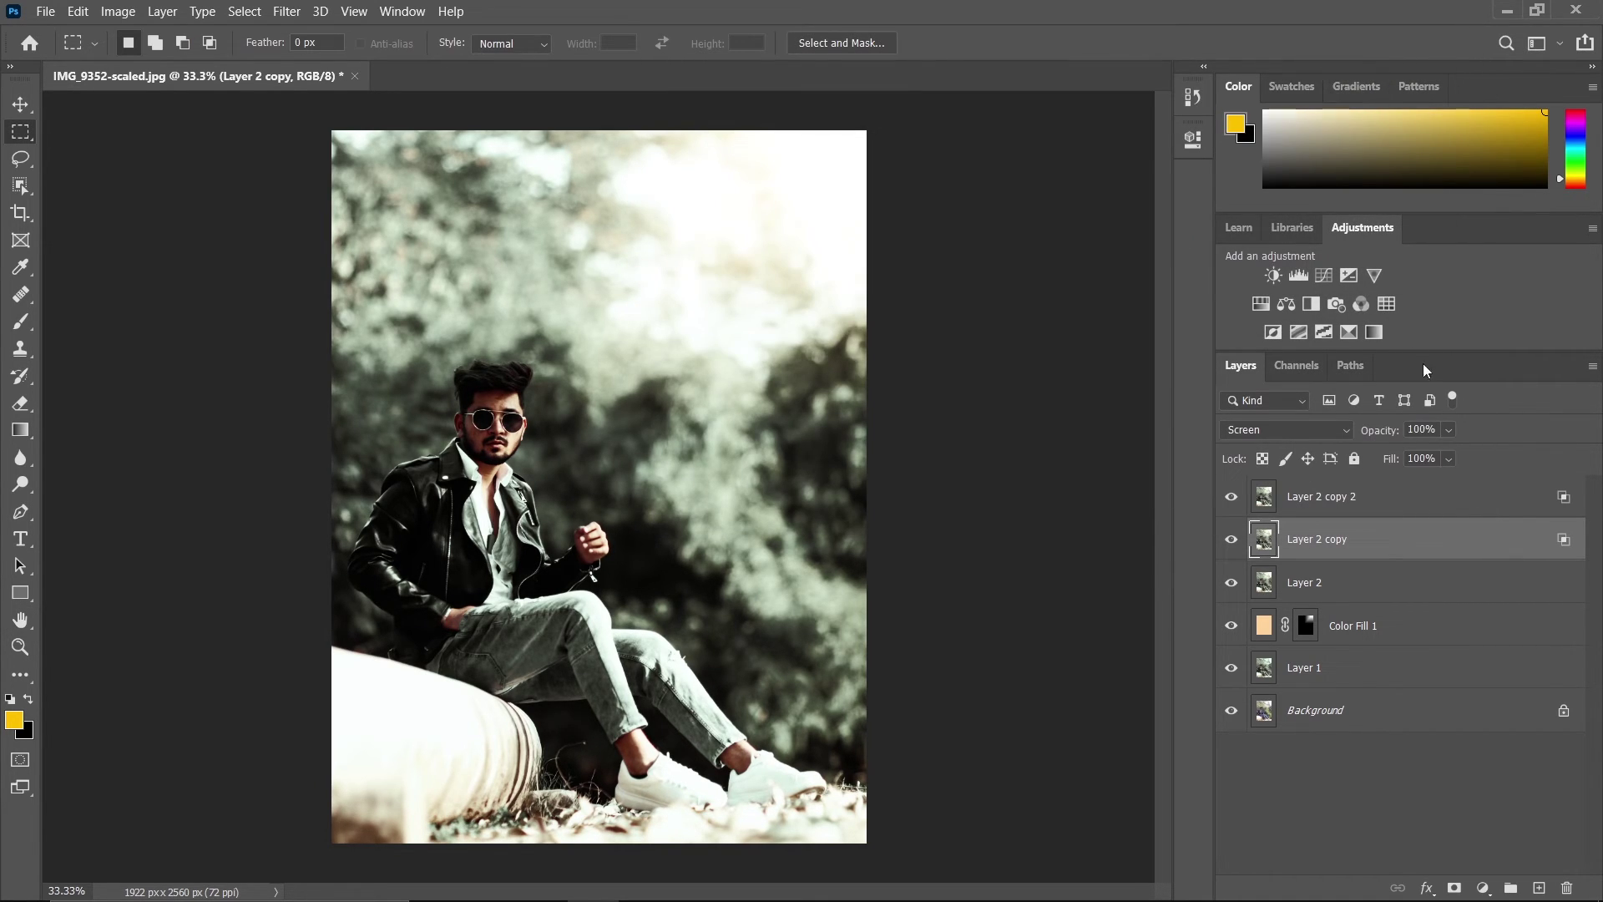
left_click(1329, 507, "shift")
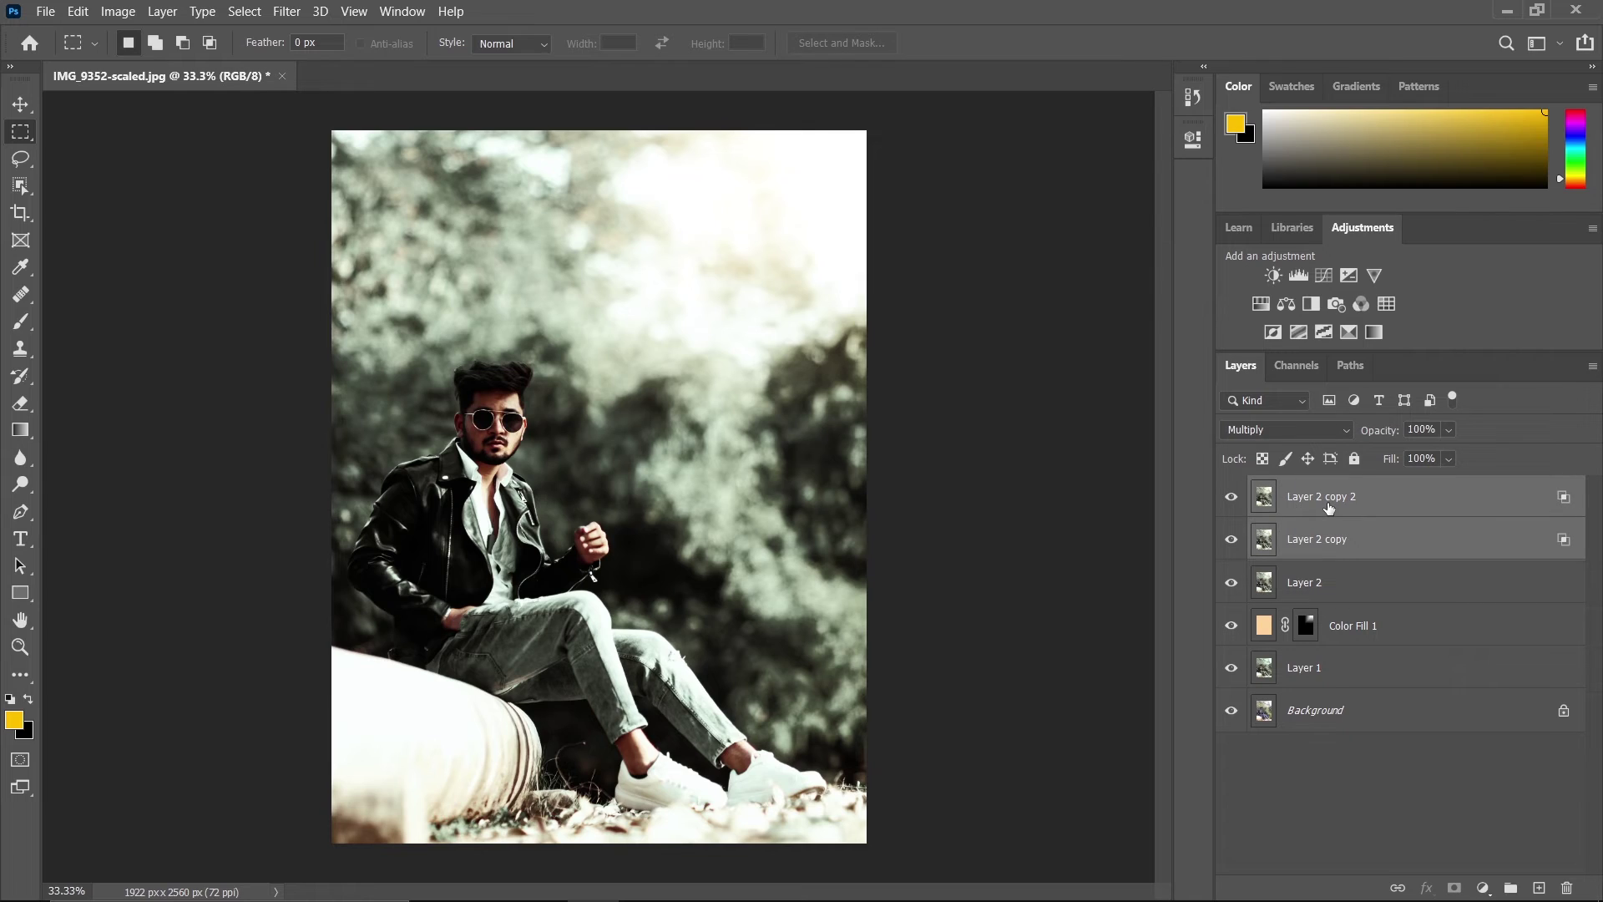
Group the Multiply and Screen copies into Group 1 at 39% opacity
key("ctrl+g")
type("0")
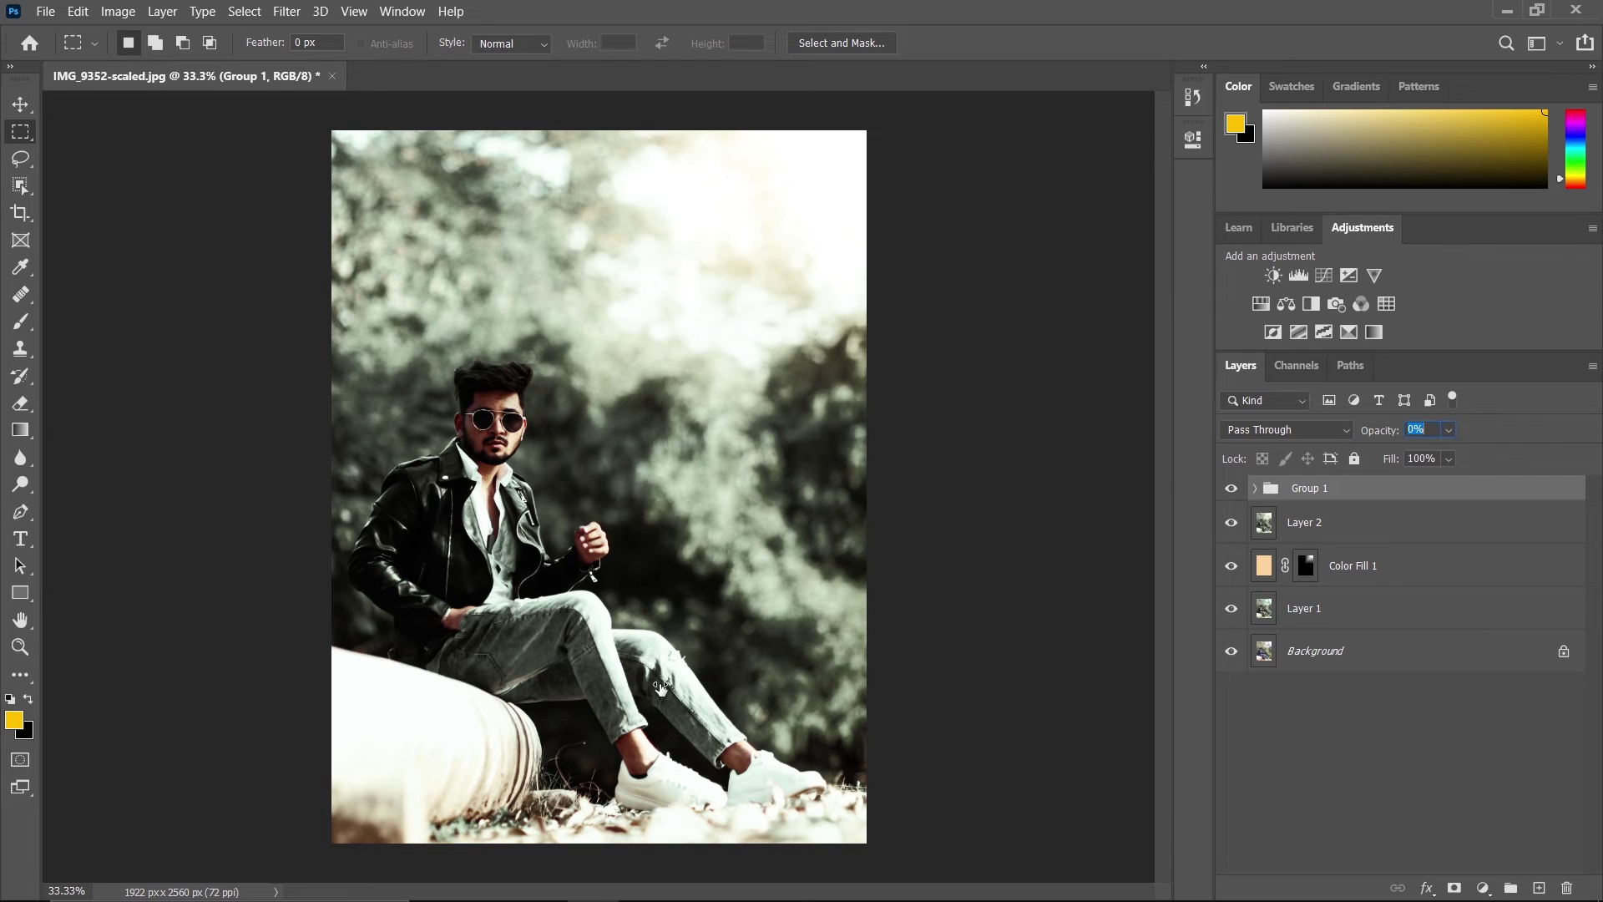
mouse_move(1390, 432)
left_mouse_down()
mouse_move(660, 690)
mouse_move(700, 686)
left_mouse_up()
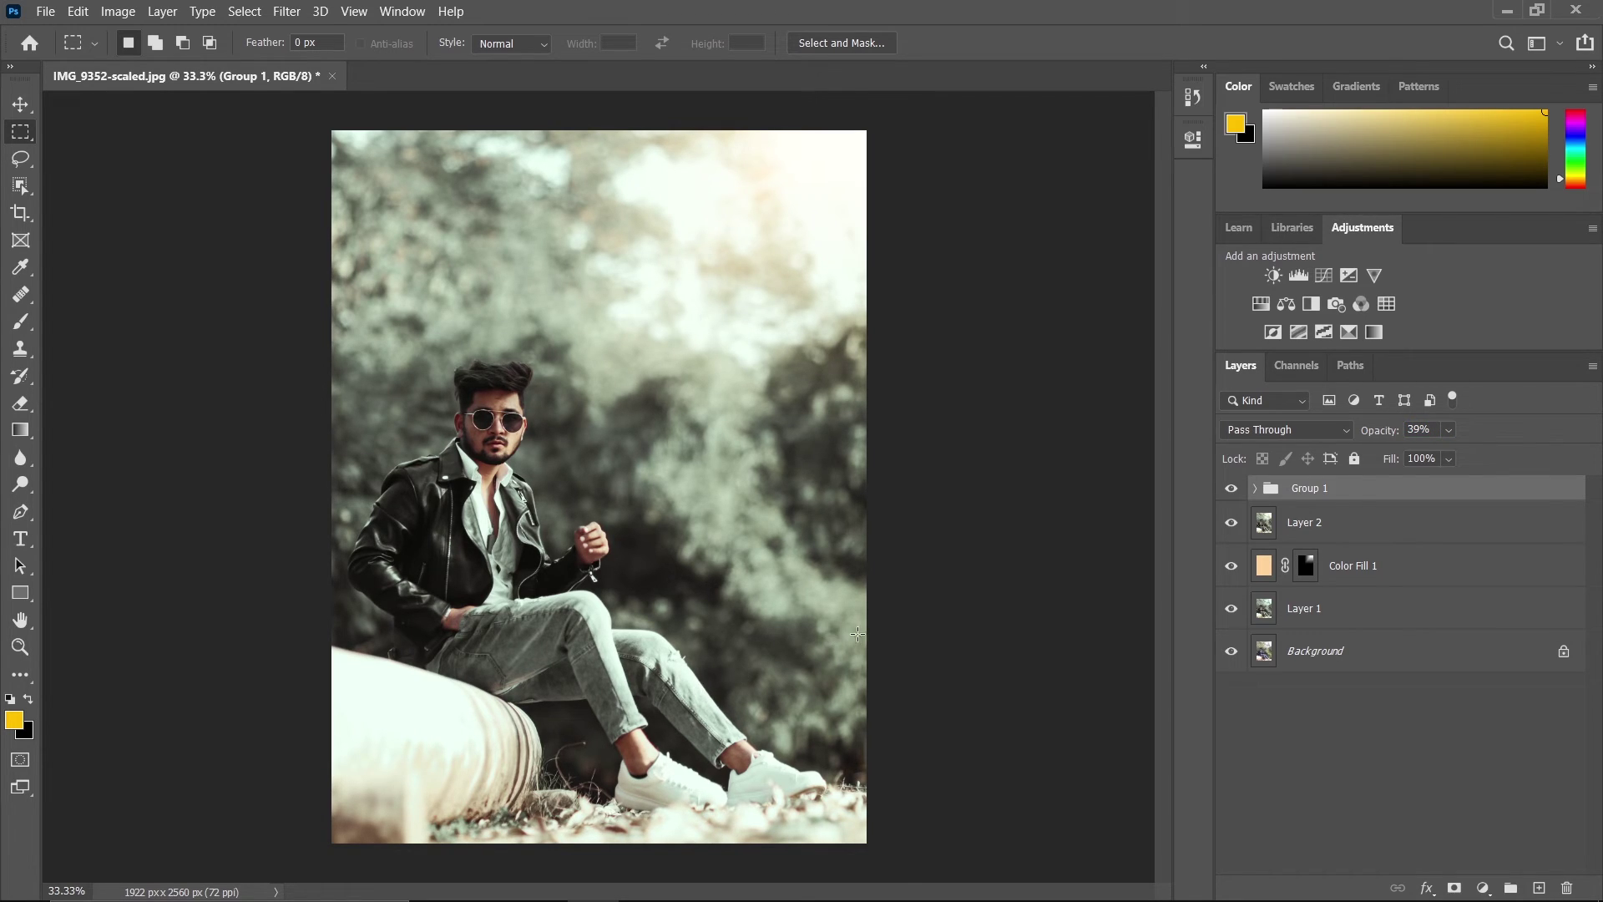
Add a Color Balance layer with midtones cyan -10, green +1, blue +5
left_click(1286, 305)
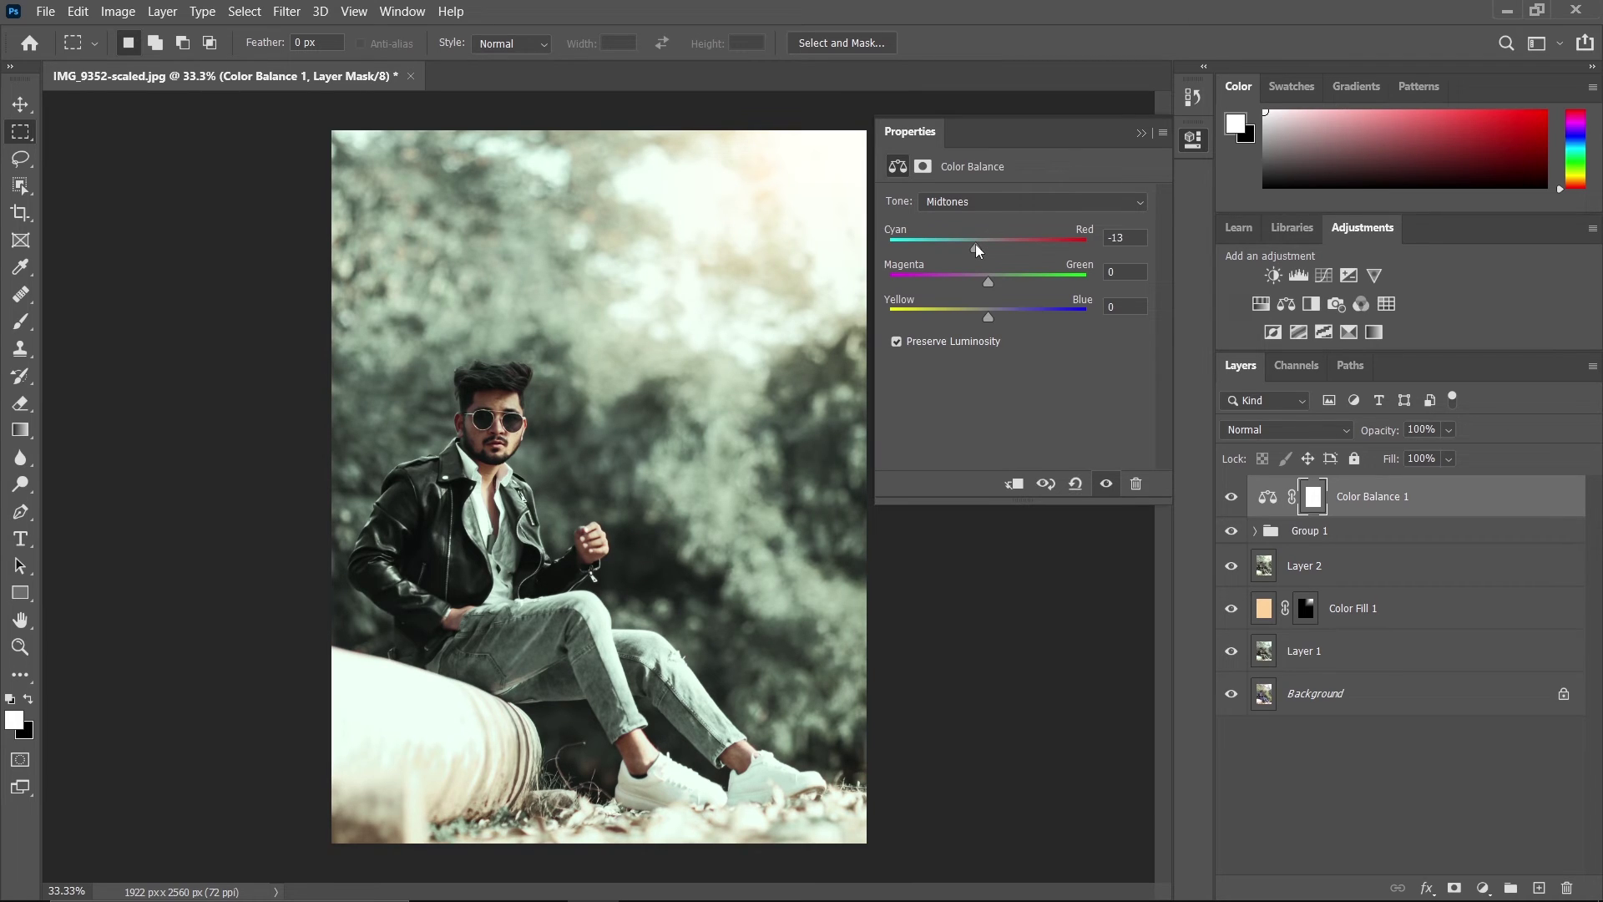
left_click_drag(988, 282, 978, 242)
left_click_drag(990, 317, 994, 318)
Lower Color Balance 1 to 65% opacity and compare the grade against the original Background
left_click(1138, 134)
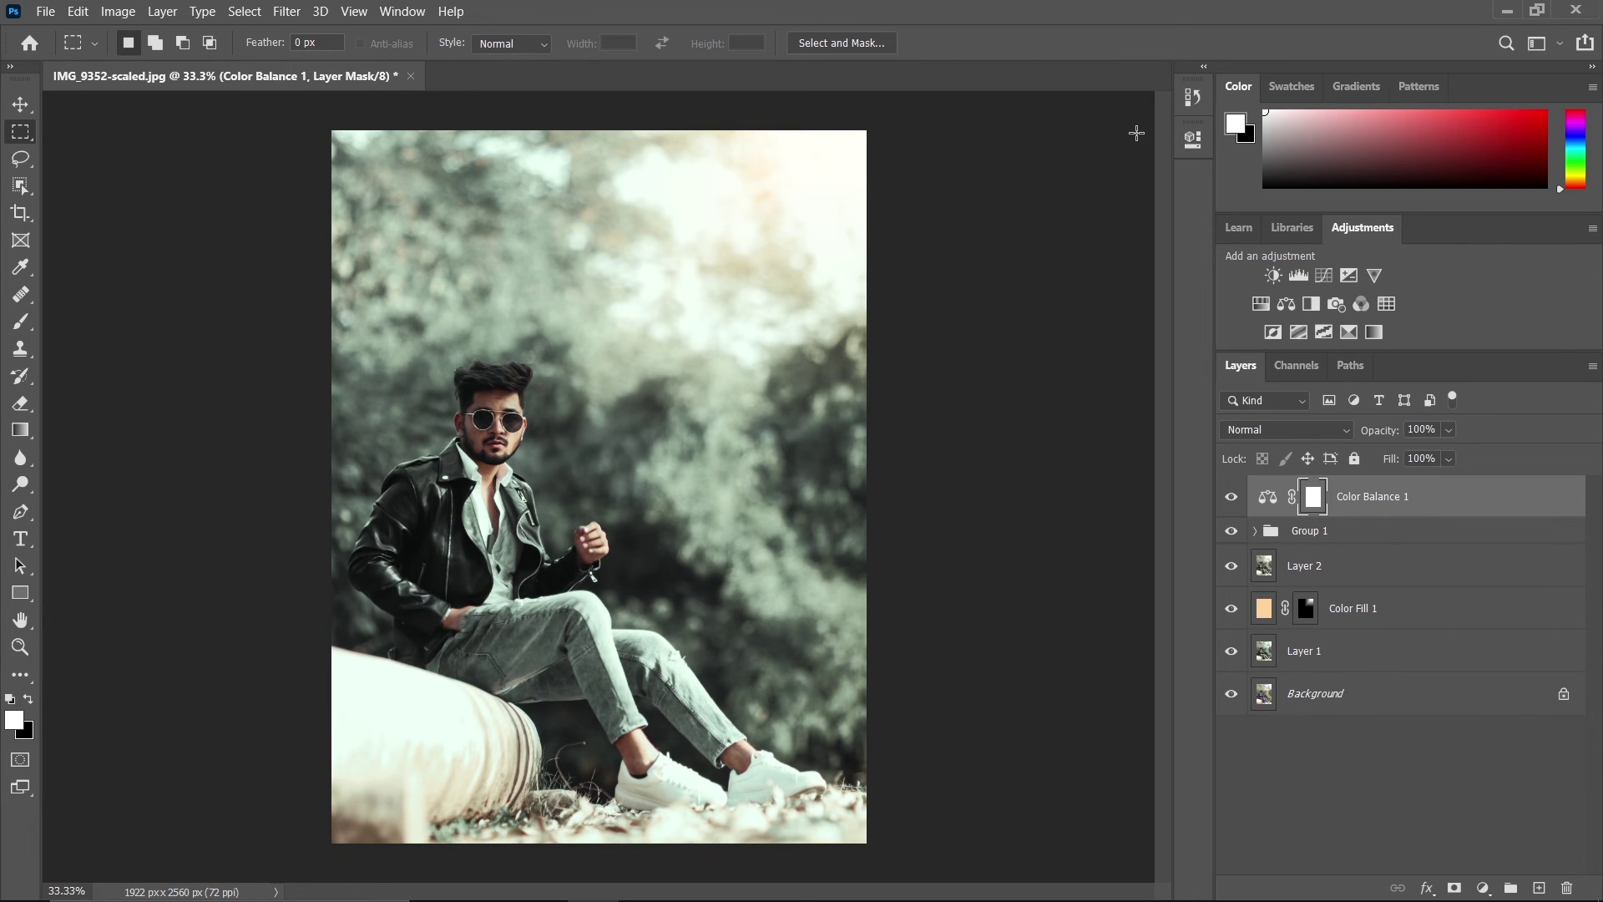
left_click(1230, 496)
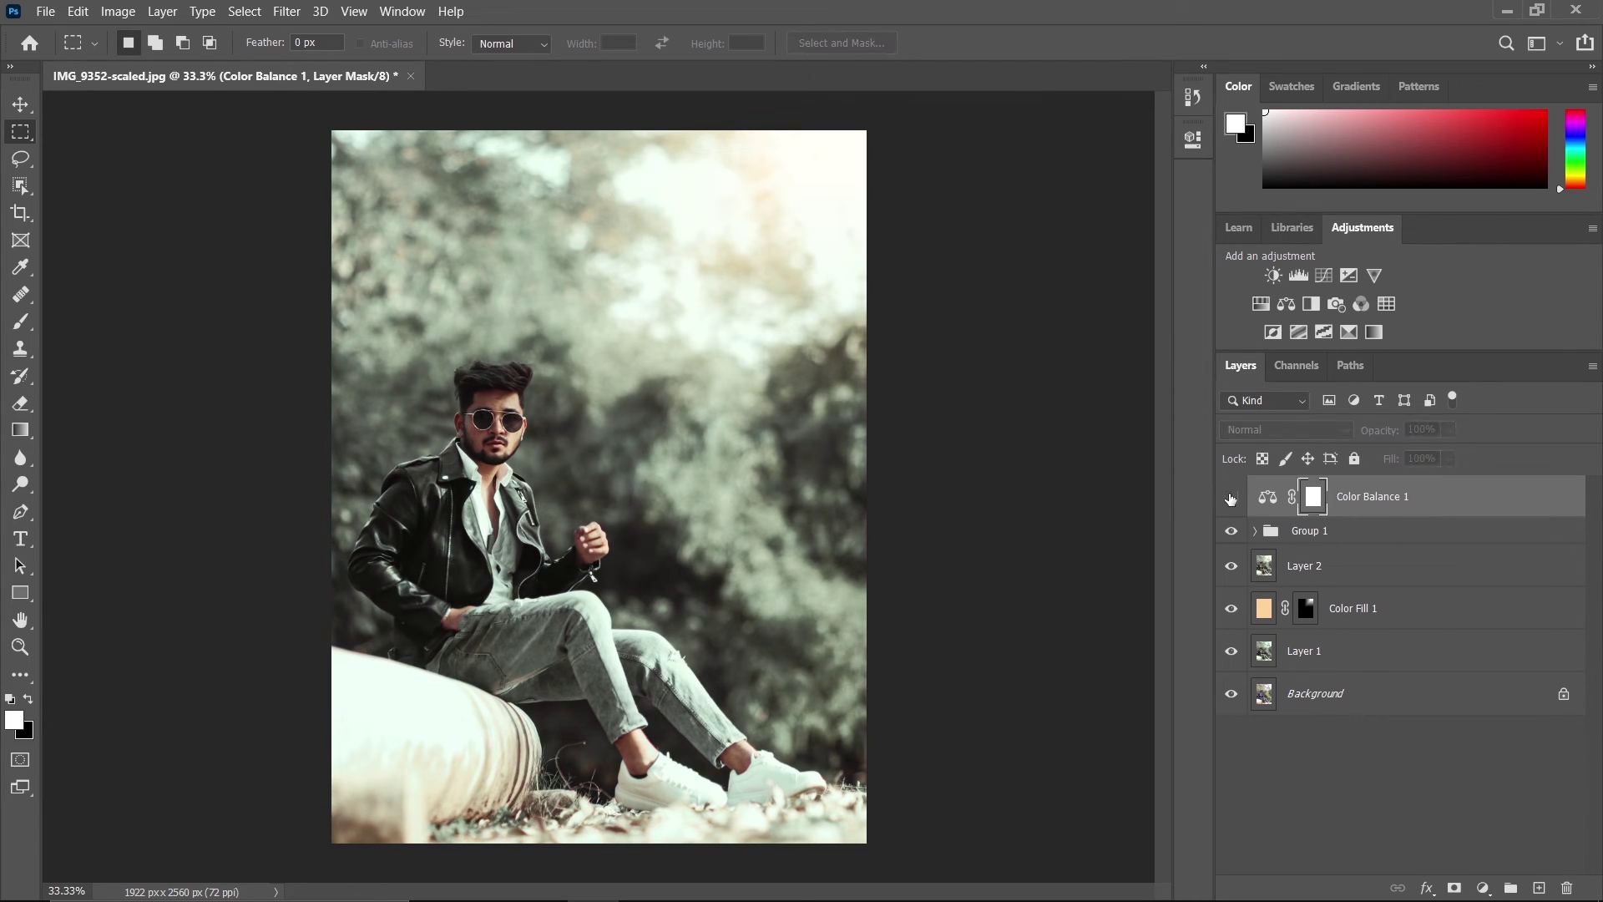
left_click(1229, 497)
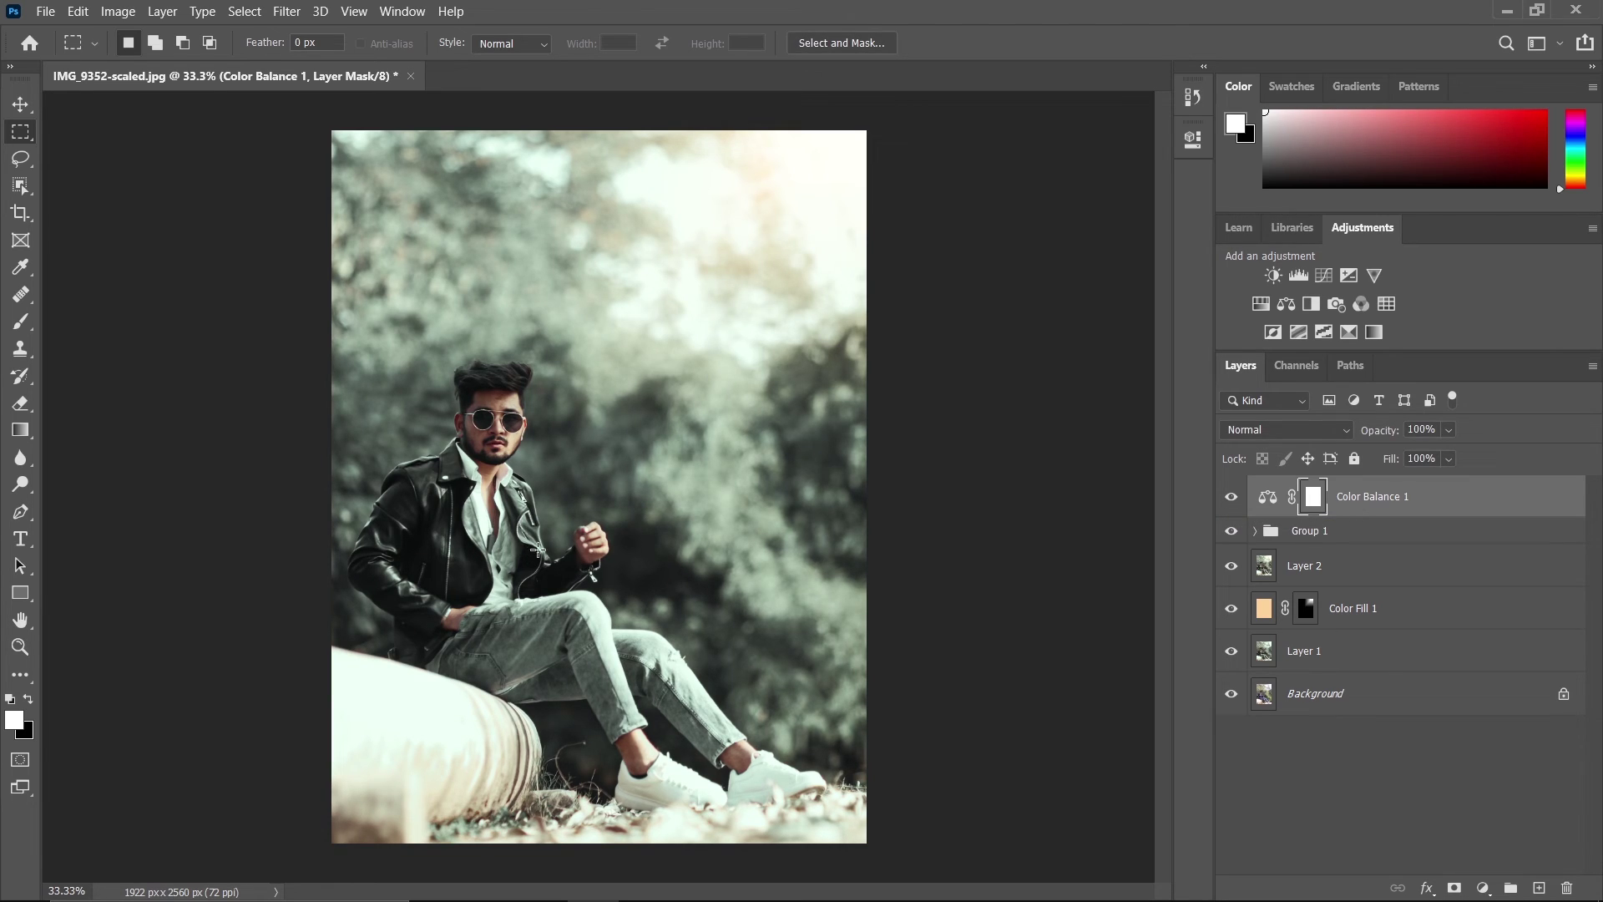
left_click_drag(1367, 437, 1335, 434)
left_click(1233, 700, "alt")
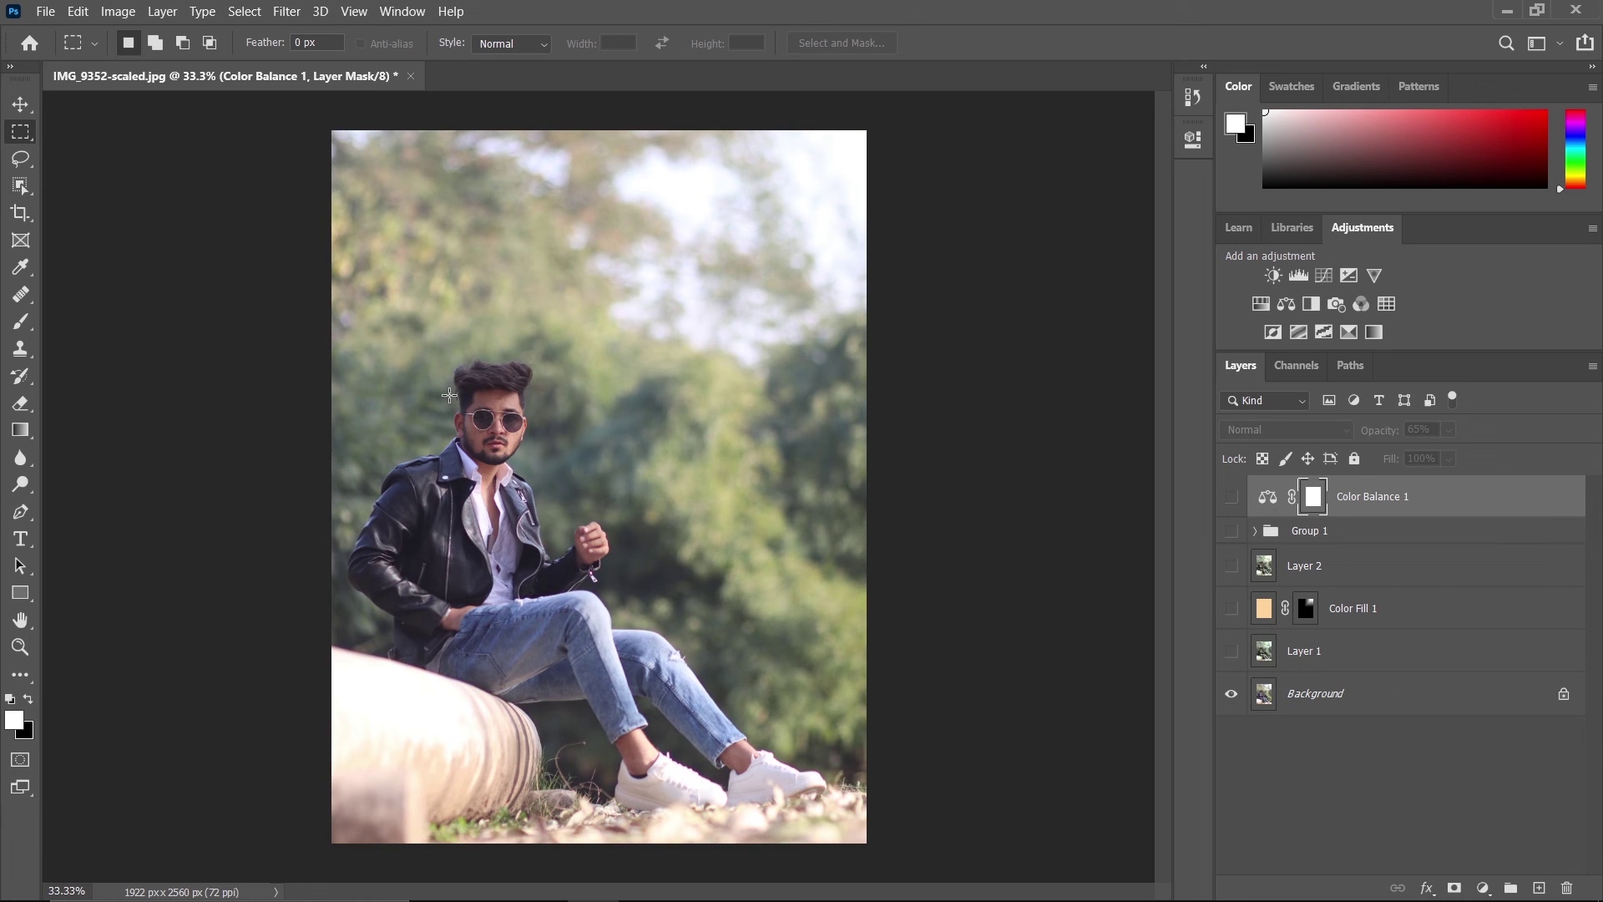
left_click(1231, 694, "alt")
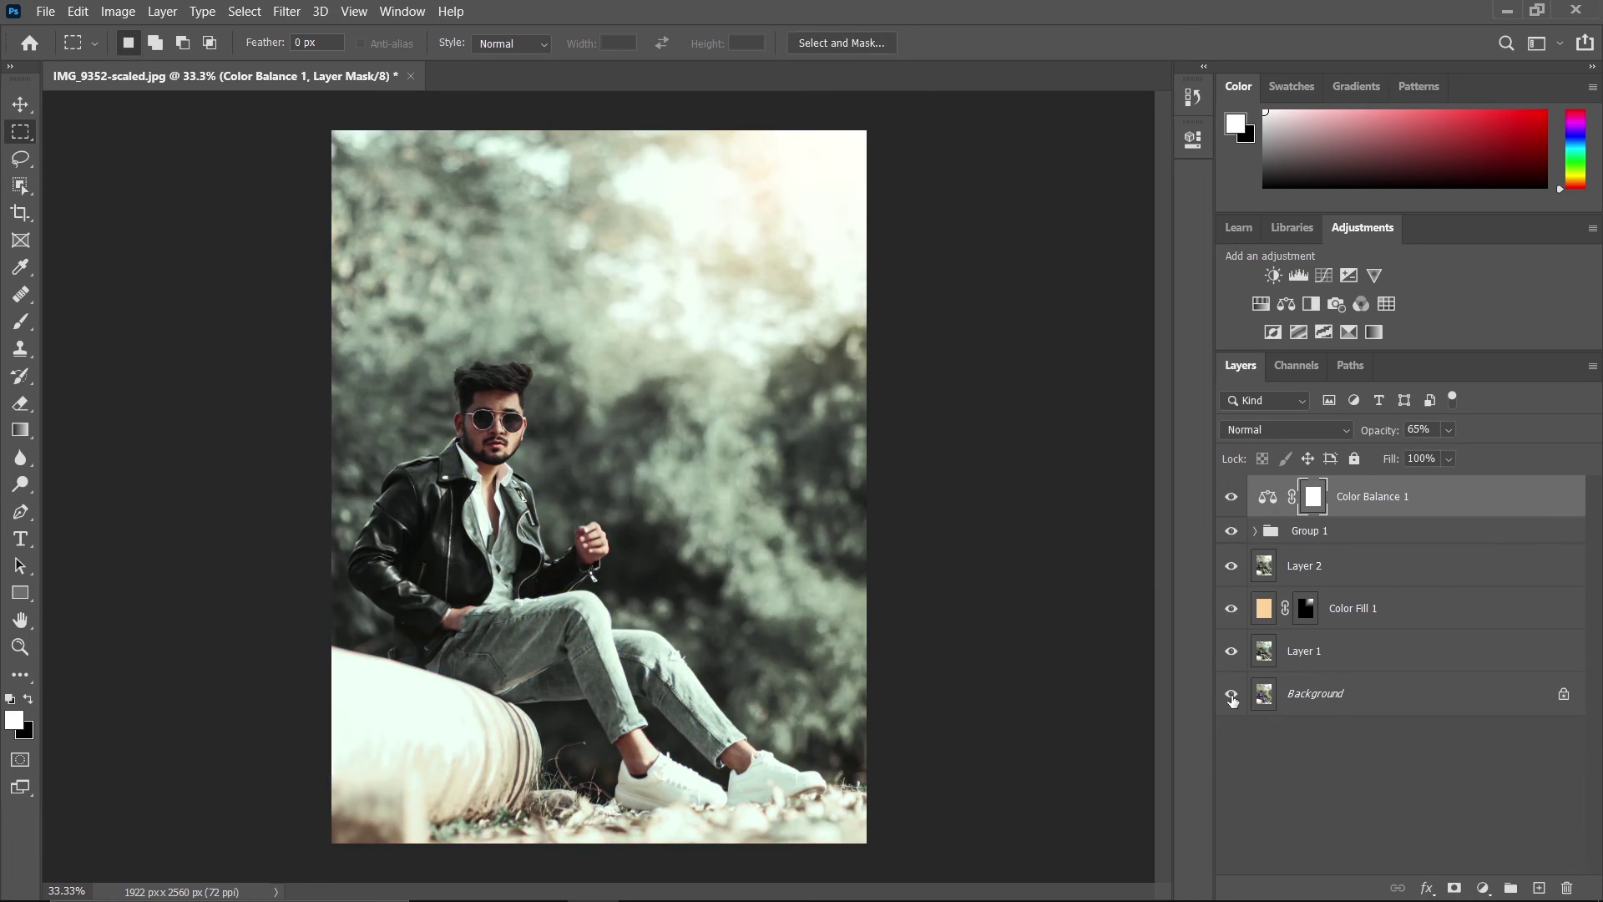